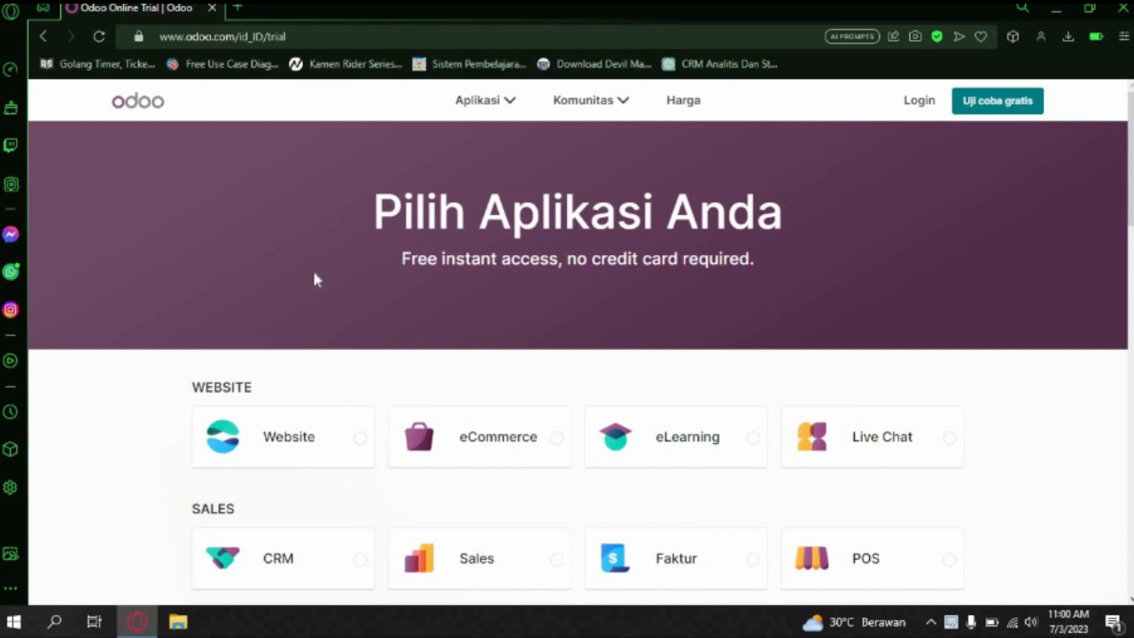
Step: Review the catalogue of available trial apps, from the Website category through to Human Resources
{"action": "scroll", "coordinate": [291, 385], "scroll_direction": "down", "scroll_amount": 3}
{"action": "scroll", "coordinate": [292, 392], "scroll_direction": "up", "scroll_amount": 1}
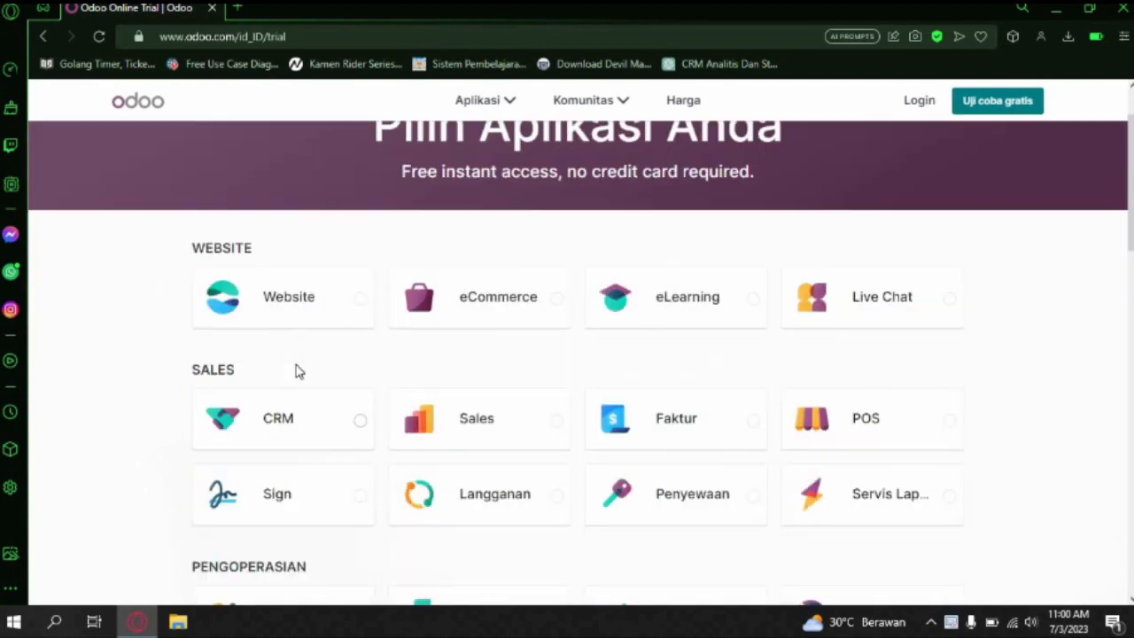
{"action": "scroll", "coordinate": [275, 434], "scroll_direction": "up", "scroll_amount": 1}
{"action": "scroll", "coordinate": [426, 417], "scroll_direction": "down", "scroll_amount": 2}
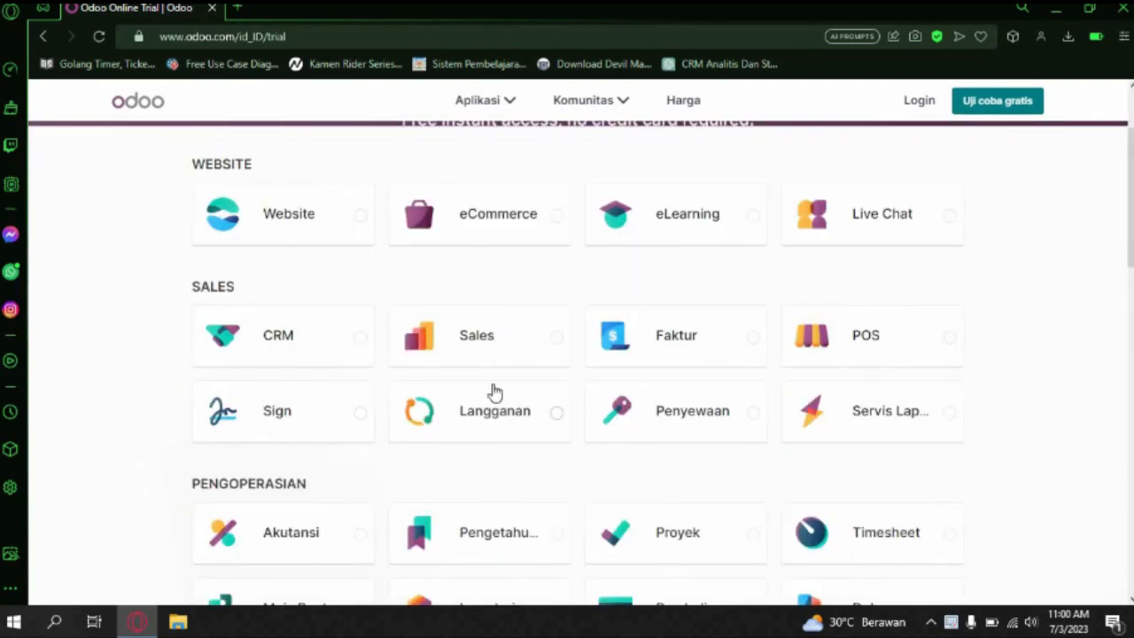
{"action": "scroll", "coordinate": [532, 364], "scroll_direction": "down", "scroll_amount": 3}
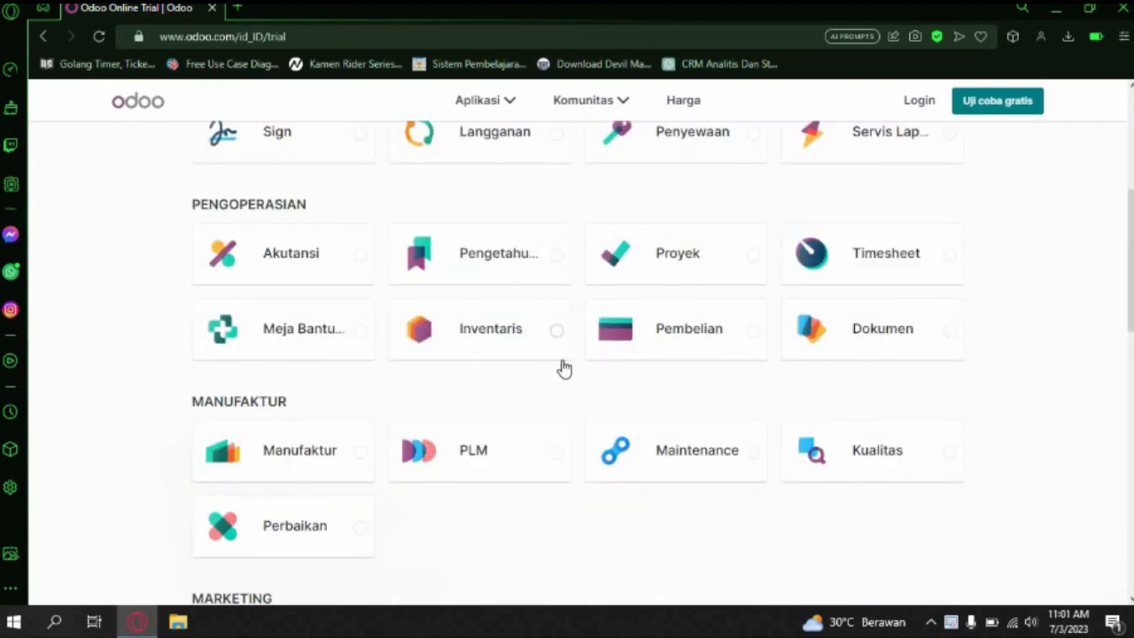
{"action": "scroll", "coordinate": [592, 410], "scroll_direction": "down", "scroll_amount": 3}
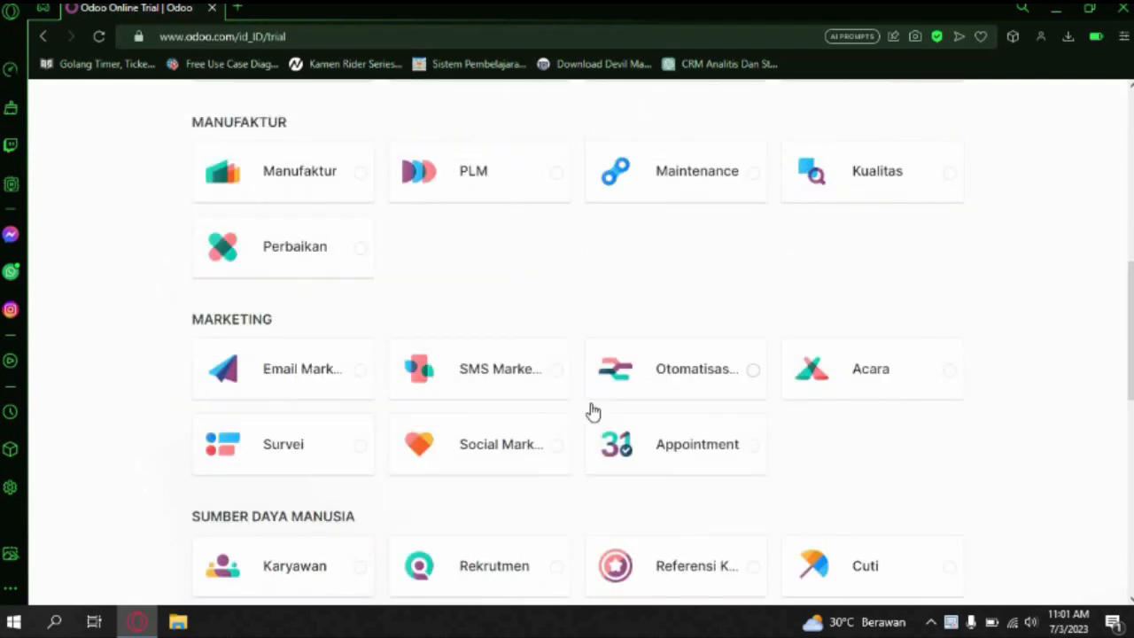
{"action": "scroll", "coordinate": [593, 410], "scroll_direction": "down", "scroll_amount": 3}
{"action": "scroll", "coordinate": [594, 410], "scroll_direction": "down", "scroll_amount": 3}
{"action": "scroll", "coordinate": [593, 410], "scroll_direction": "up", "scroll_amount": 7}
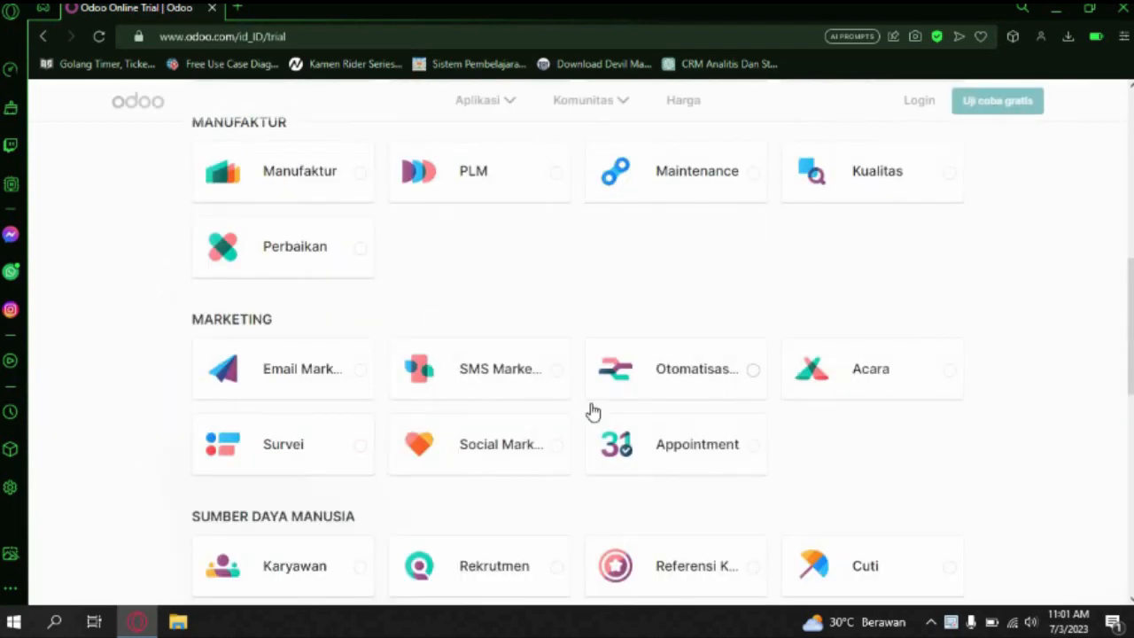
{"action": "scroll", "coordinate": [593, 412], "scroll_direction": "up", "scroll_amount": 2}
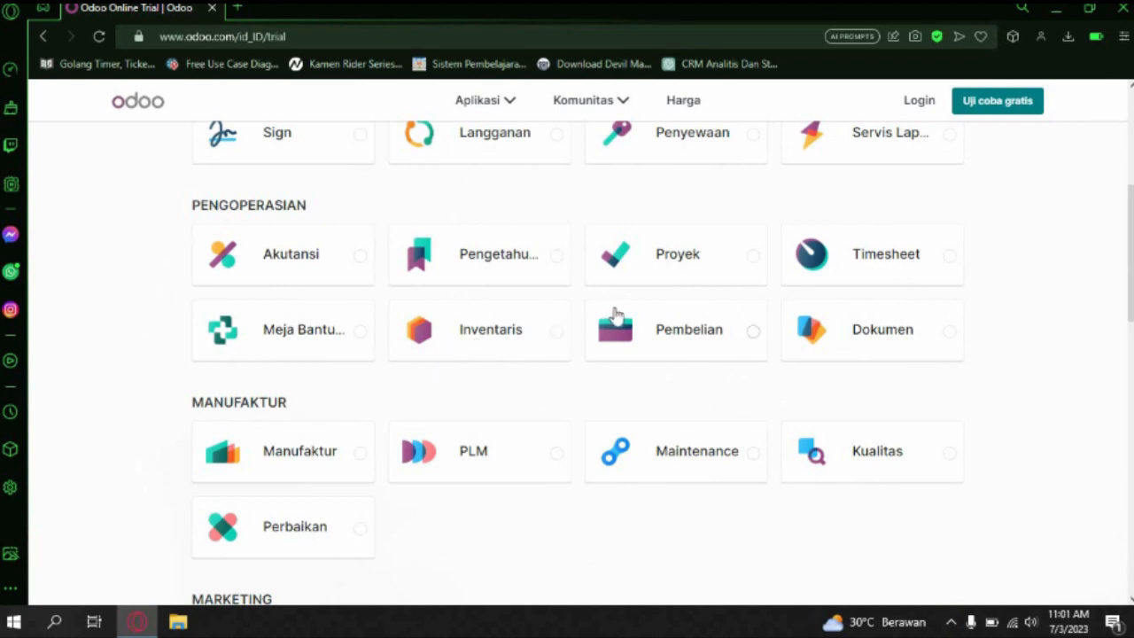
{"action": "scroll", "coordinate": [615, 361], "scroll_direction": "up", "scroll_amount": 5}
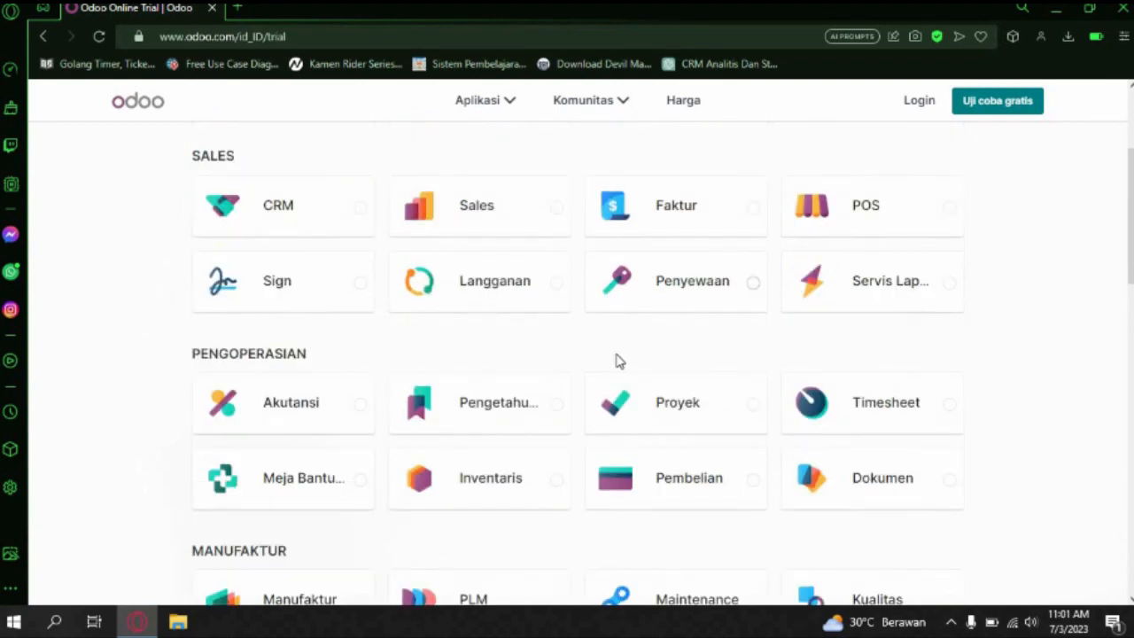
{"action": "scroll", "coordinate": [590, 414], "scroll_direction": "up", "scroll_amount": 2}
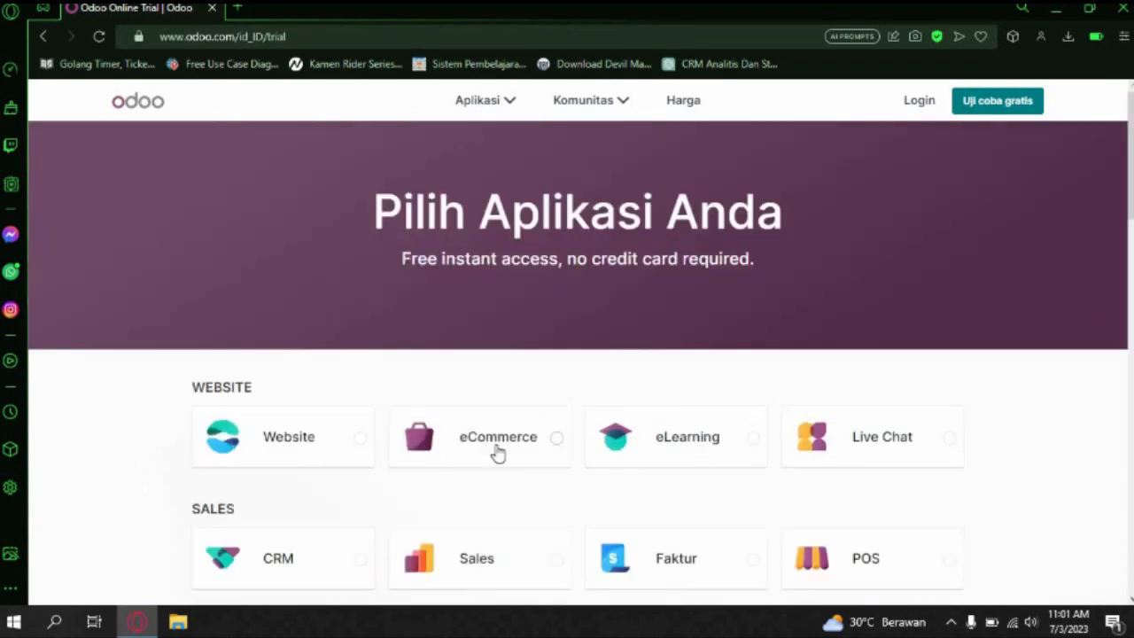
Step: Select the Website app for the trial and continue to the registration form
{"action": "left_click", "coordinate": [226, 440]}
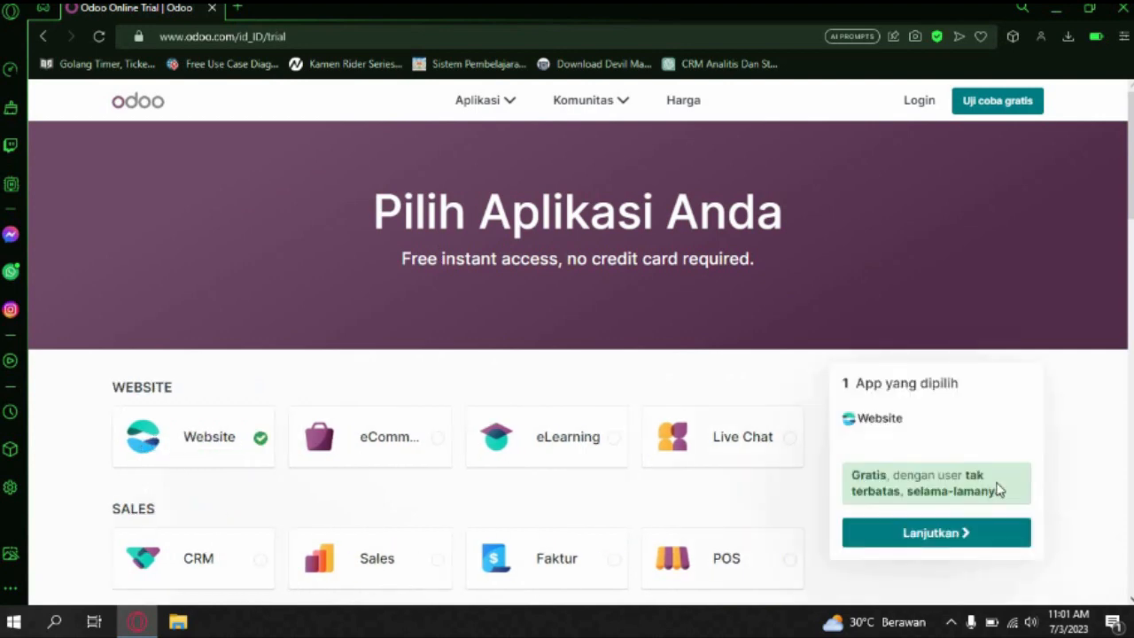
{"action": "left_click", "coordinate": [927, 534]}
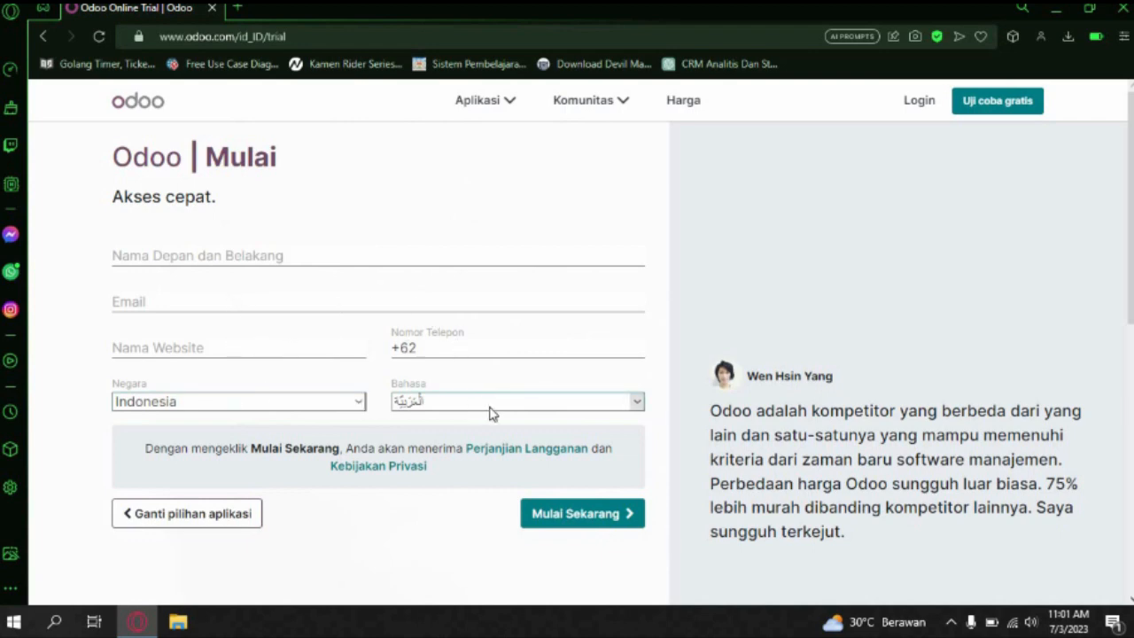
Step: Fill in the full name and e-mail address, and enter letseat as the website name
{"action": "left_click", "coordinate": [307, 251]}
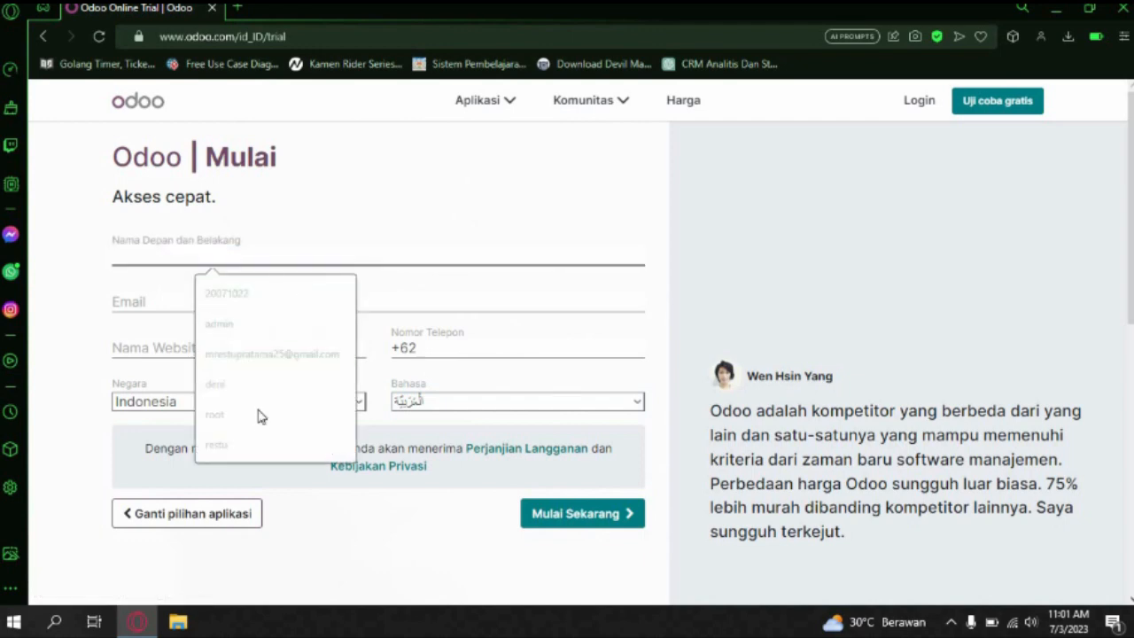
{"action": "left_click", "coordinate": [258, 445]}
{"action": "left_click", "coordinate": [225, 302]}
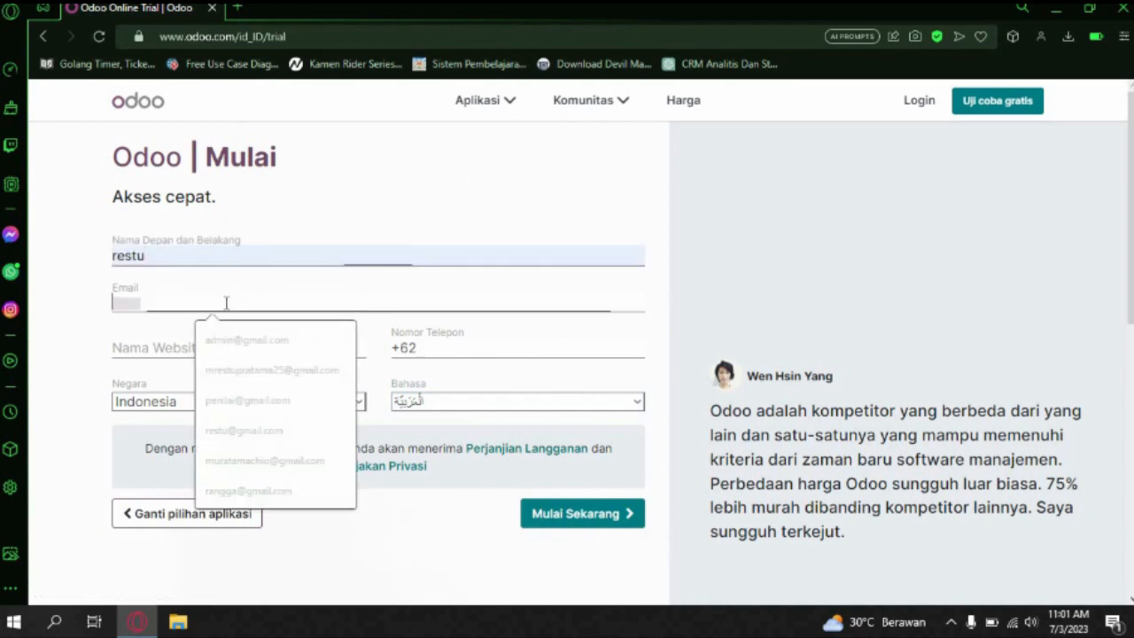
{"action": "left_click", "coordinate": [283, 379]}
{"action": "left_click", "coordinate": [233, 348]}
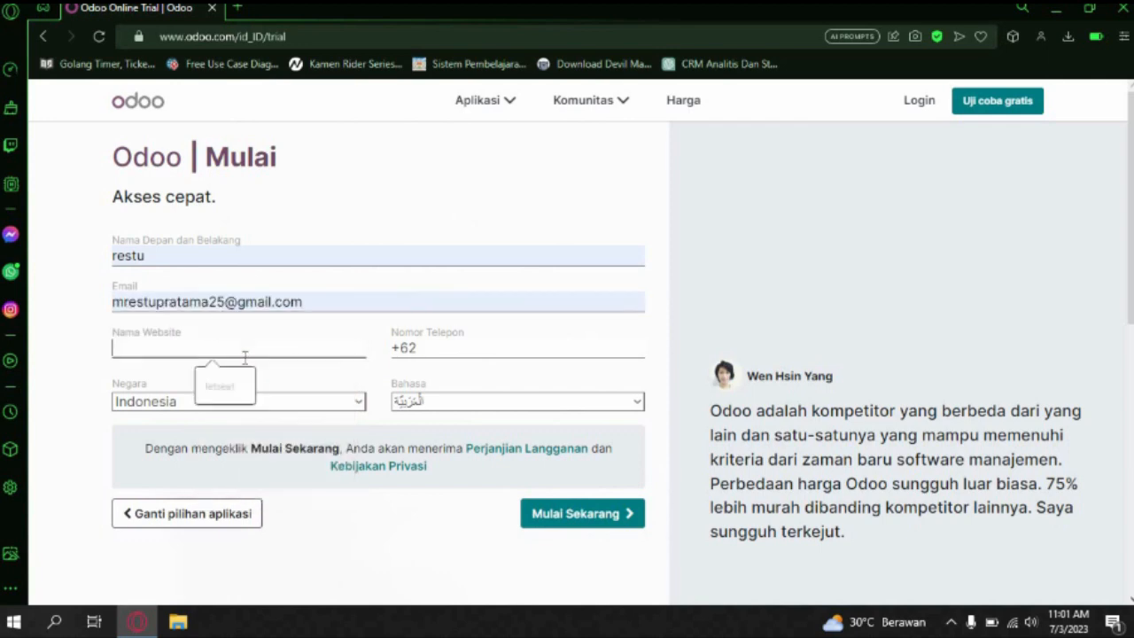
{"action": "left_click", "coordinate": [229, 386]}
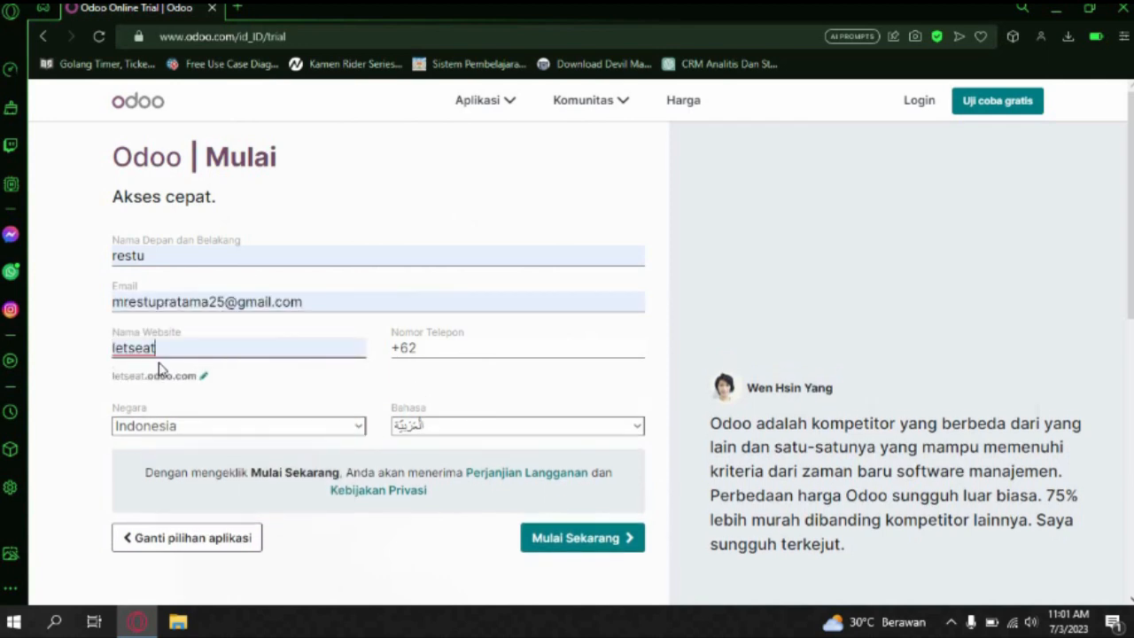
Step: Fill in the phone number and set the language to English
{"action": "left_click", "coordinate": [445, 349]}
{"action": "left_click", "coordinate": [481, 384]}
{"action": "left_click", "coordinate": [474, 427]}
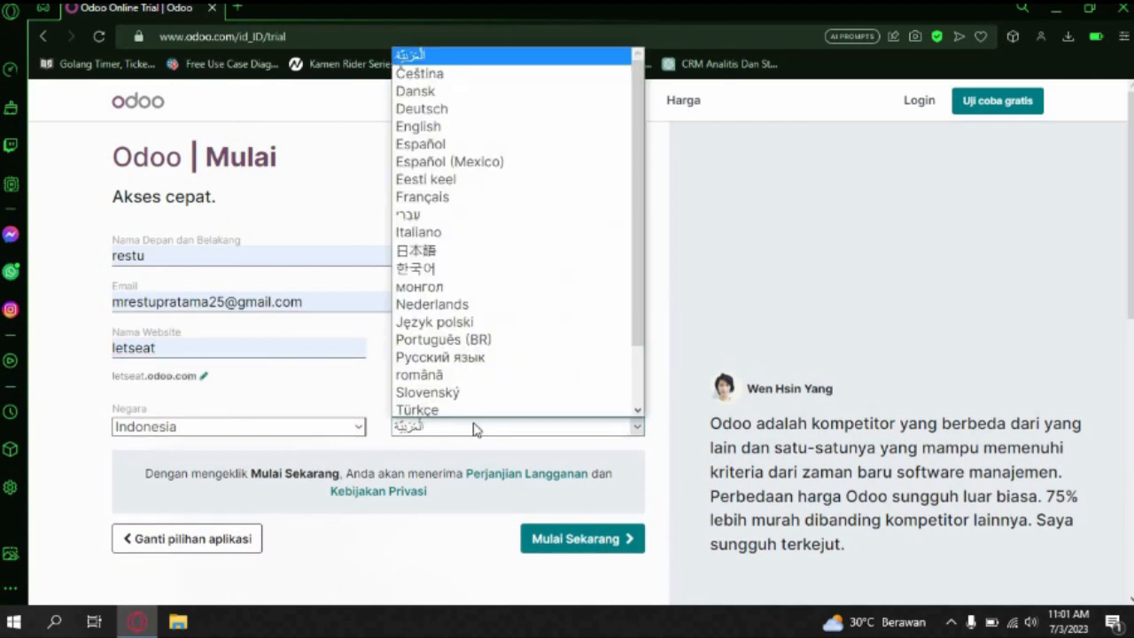
{"action": "scroll", "coordinate": [490, 286], "scroll_direction": "down", "scroll_amount": 2}
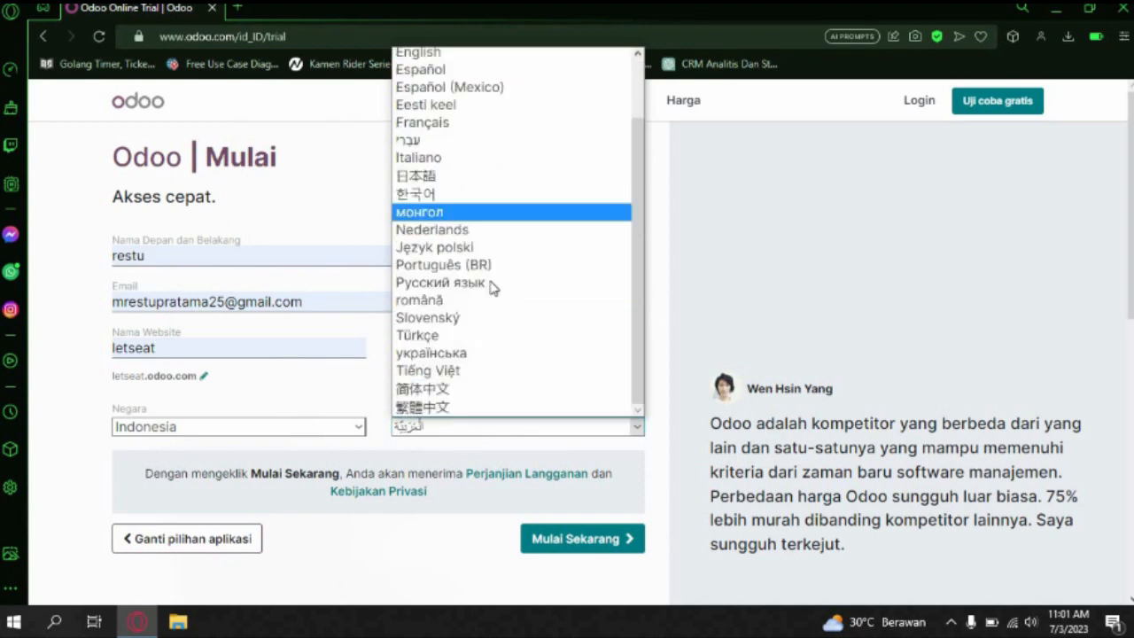
{"action": "scroll", "coordinate": [492, 288], "scroll_direction": "up", "scroll_amount": 2}
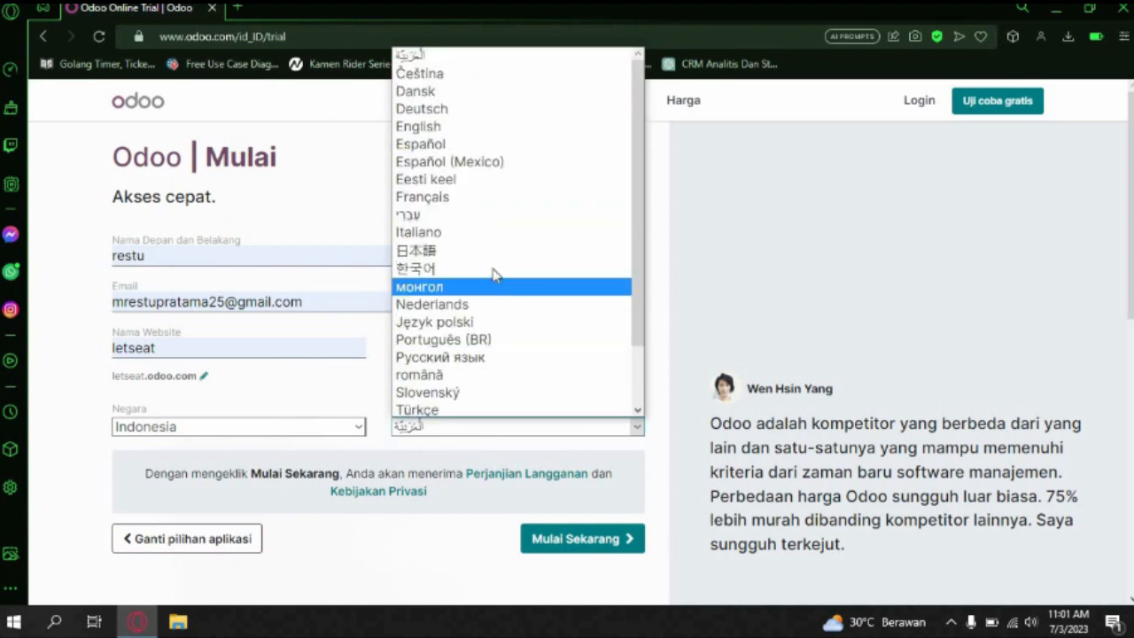
{"action": "left_click", "coordinate": [425, 127]}
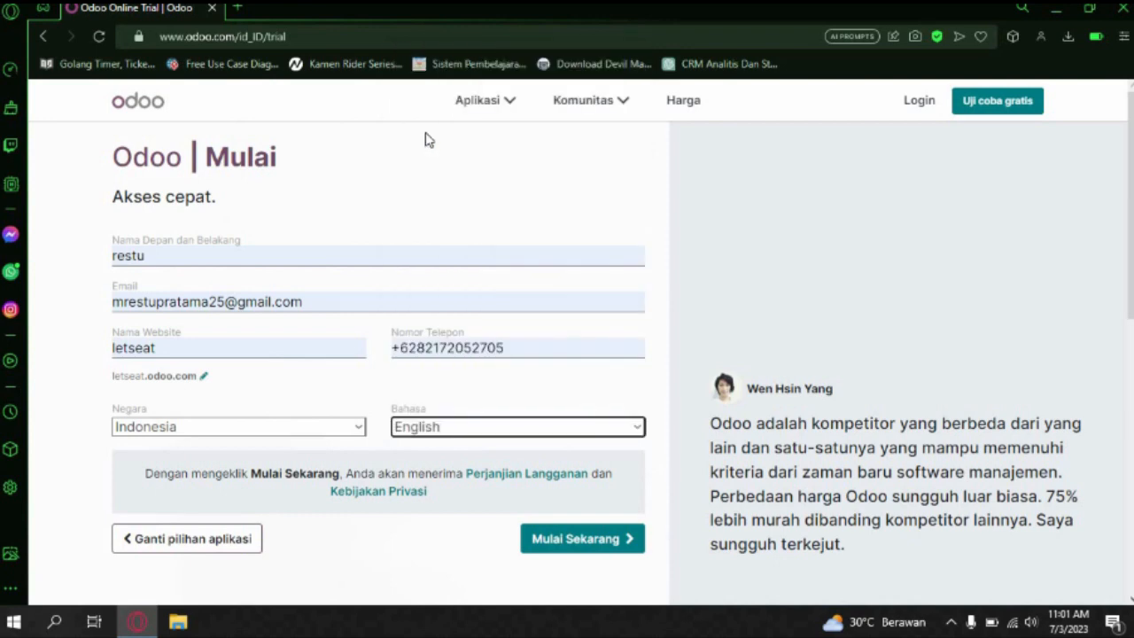
Step: Submit the registration with Indonesia kept as the country, and start the guided website setup
{"action": "left_click", "coordinate": [310, 429]}
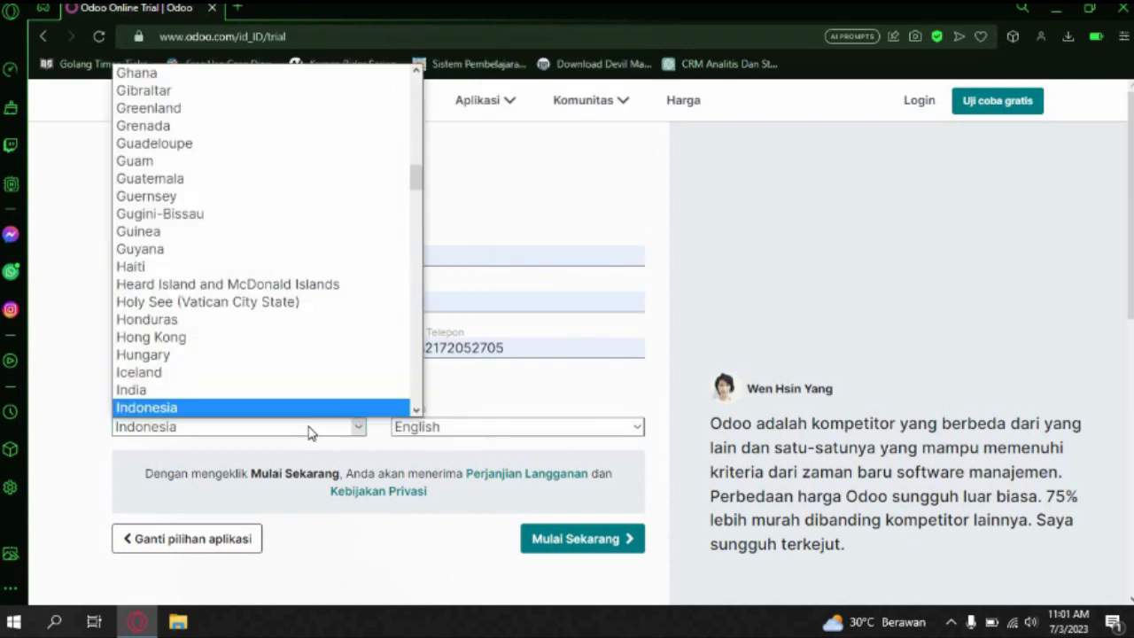
{"action": "left_click", "coordinate": [313, 429]}
{"action": "left_click", "coordinate": [556, 543]}
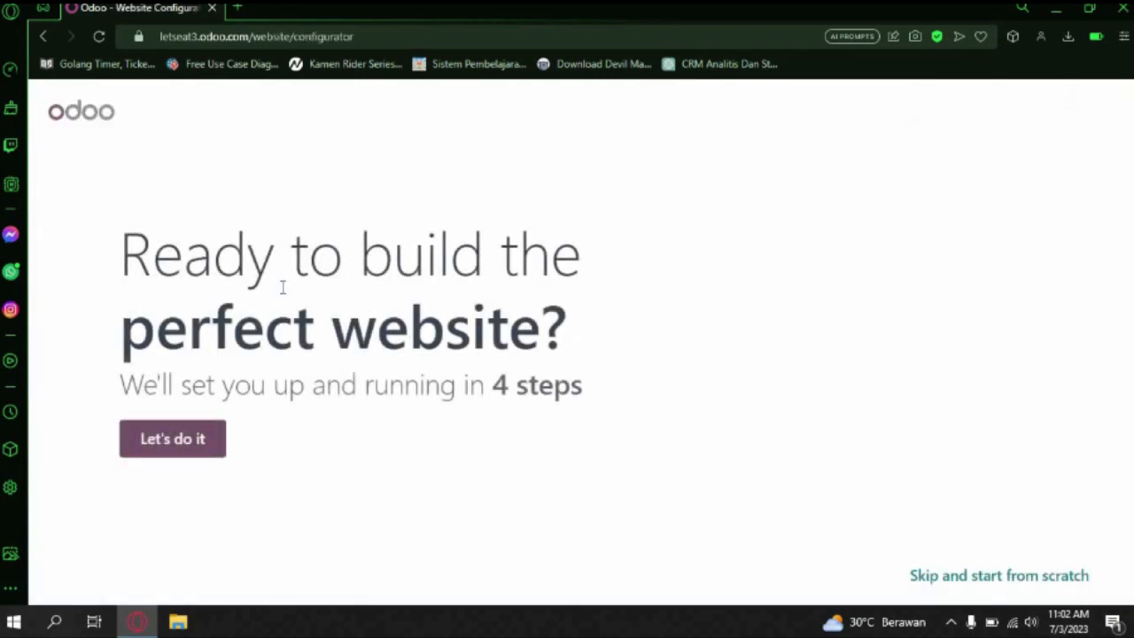
{"action": "left_click", "coordinate": [163, 440]}
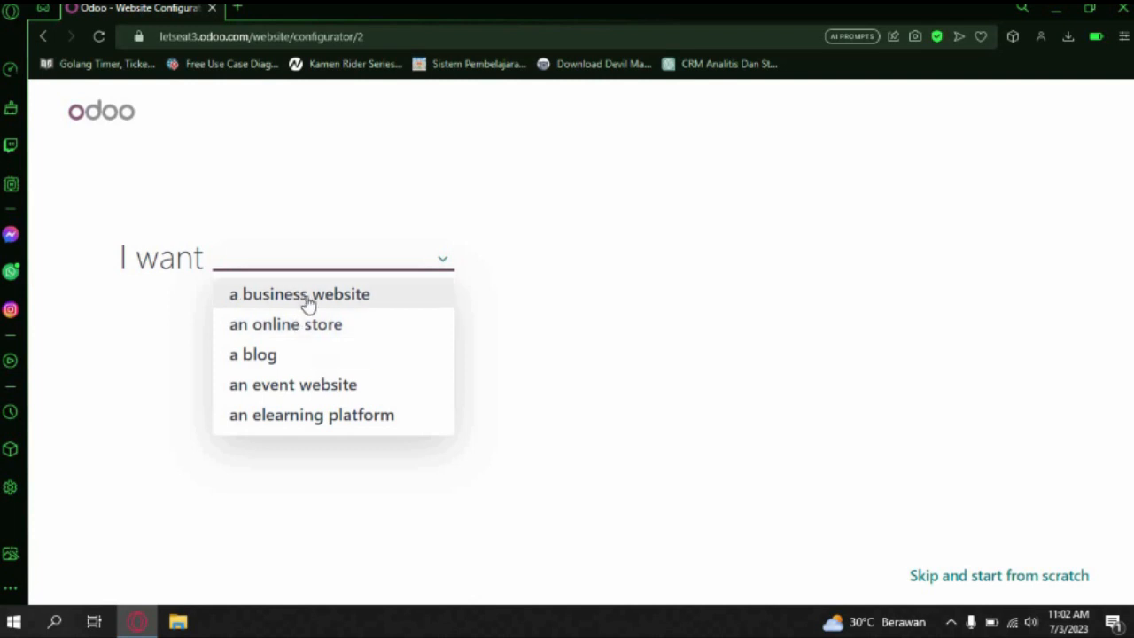
{"action": "left_click", "coordinate": [954, 627]}
{"action": "right_click", "coordinate": [924, 556]}
{"action": "left_click", "coordinate": [939, 542]}
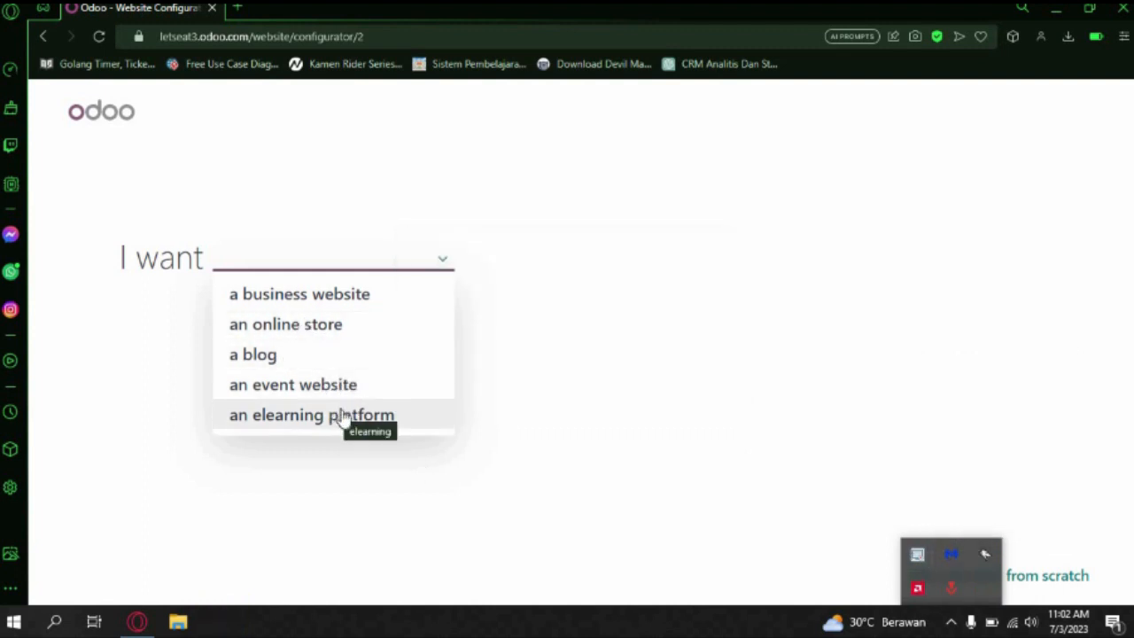
Step: Choose a business website as the site type and restaurant as the kind of business
{"action": "left_click", "coordinate": [342, 297]}
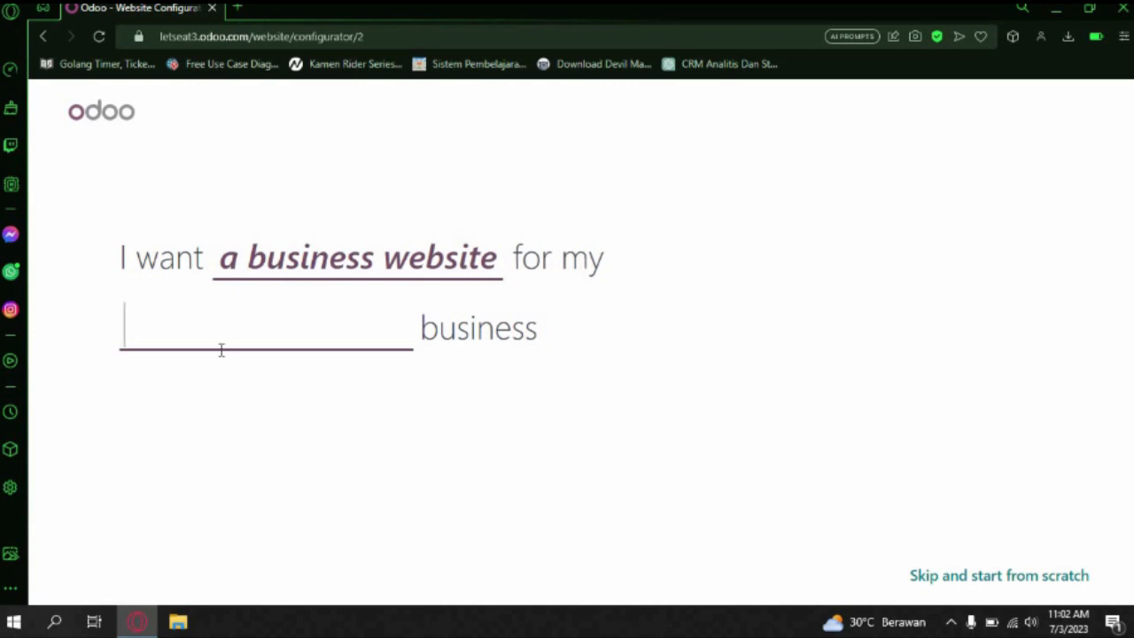
{"action": "type", "text": "rest"}
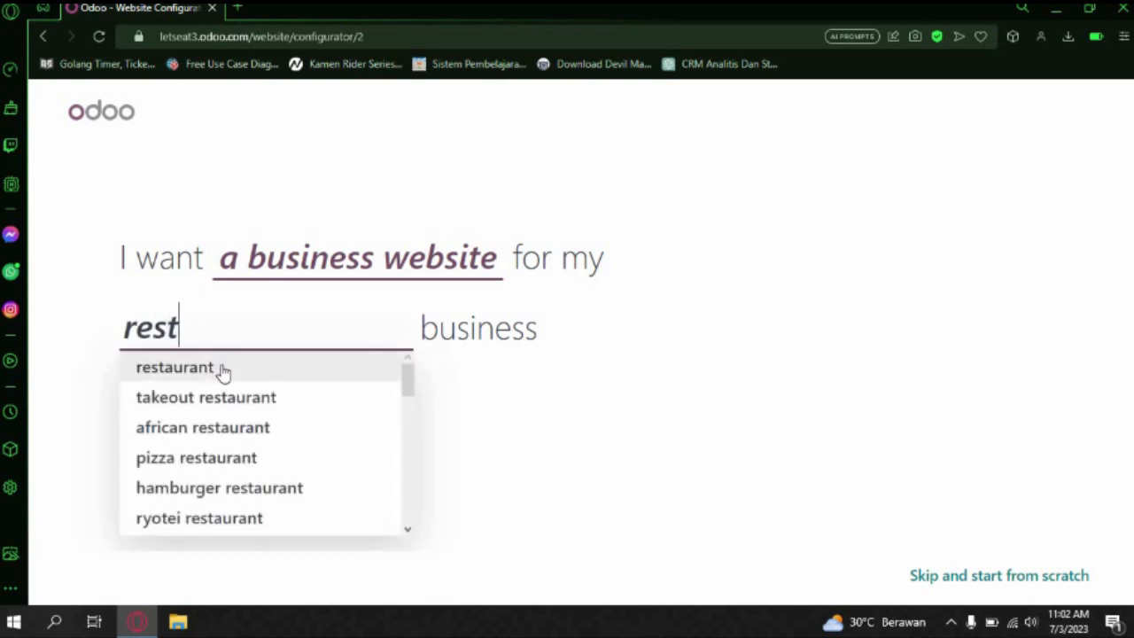
{"action": "left_click", "coordinate": [224, 375]}
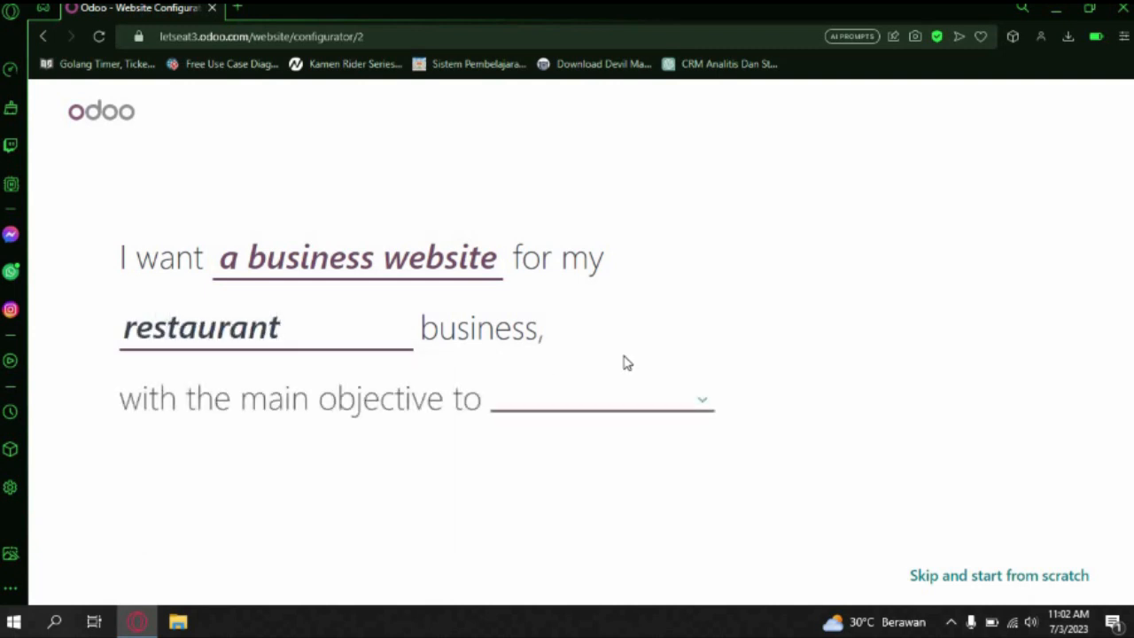
{"action": "left_click", "coordinate": [559, 409]}
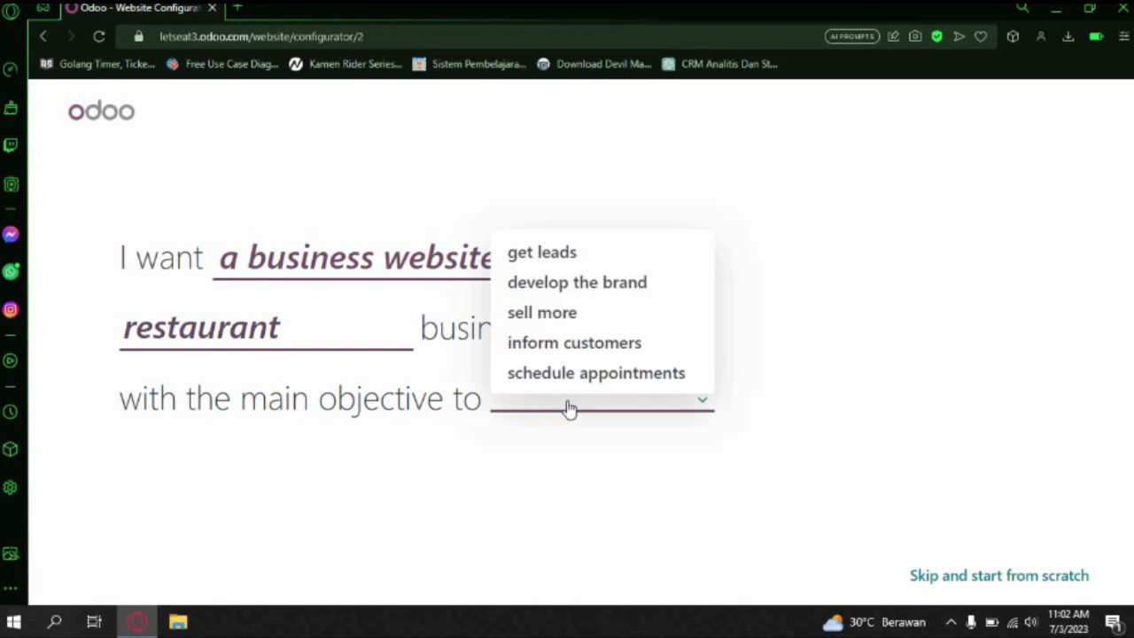
{"action": "left_click", "coordinate": [569, 317]}
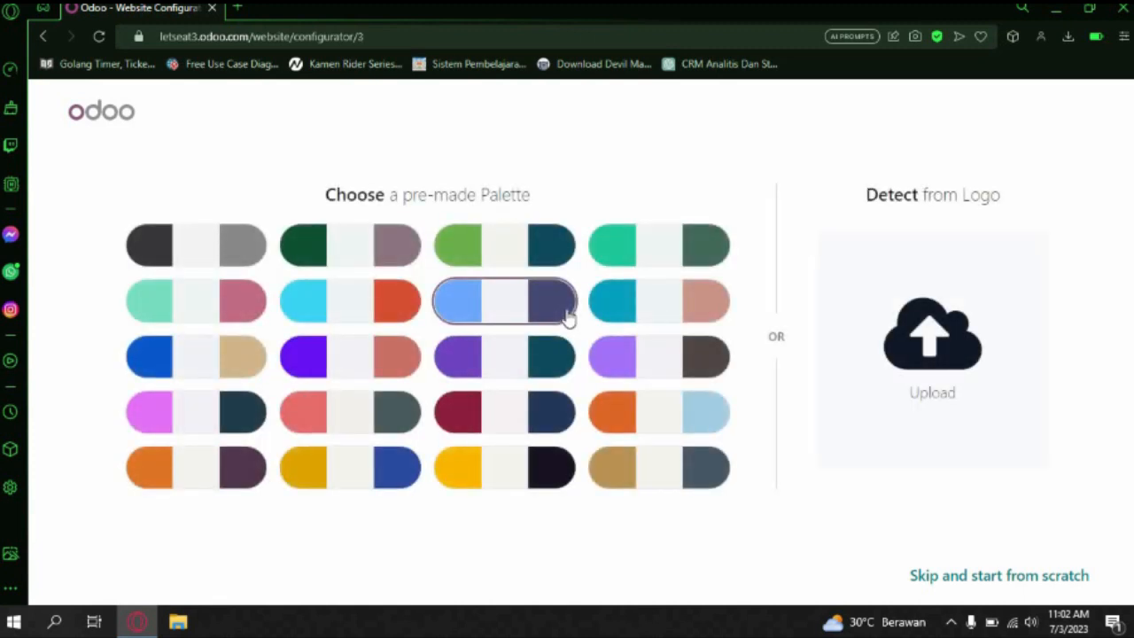
{"action": "left_click", "coordinate": [42, 35]}
Step: Set the website's main objective to inform customers and choose the pre-made palette of dark grey, off-white and mid-grey
{"action": "left_click", "coordinate": [552, 408]}
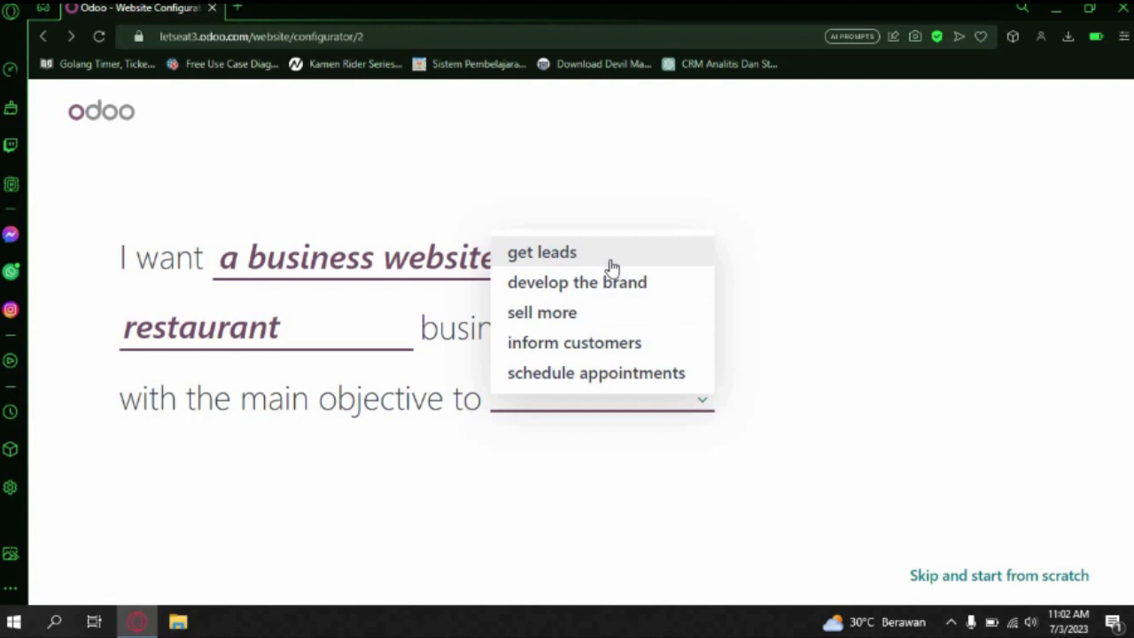
{"action": "left_click", "coordinate": [631, 353]}
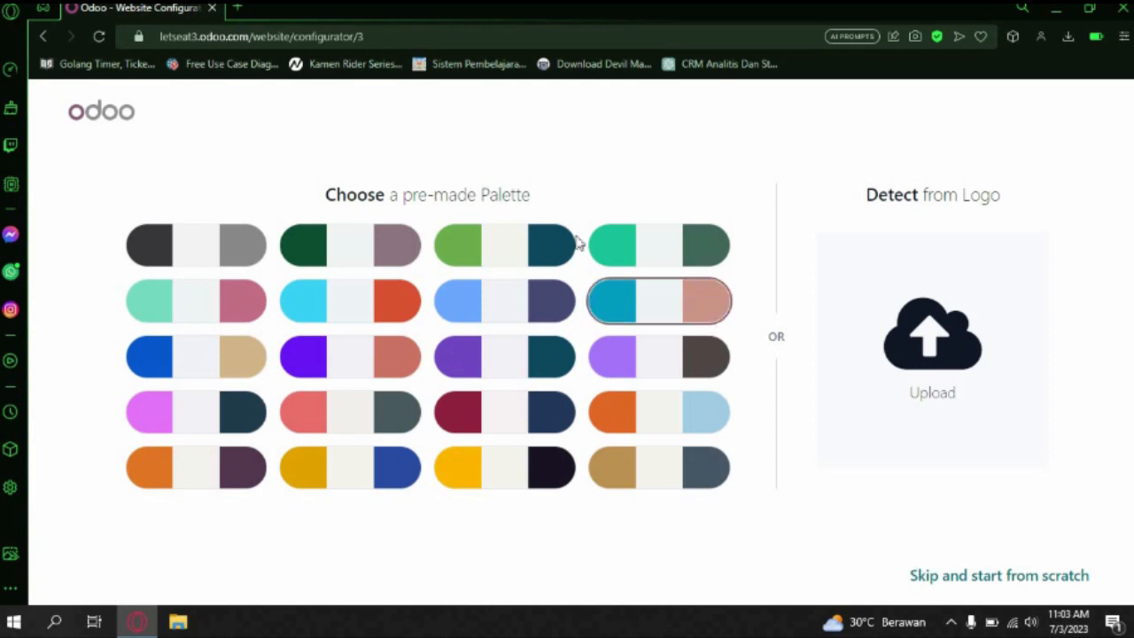
{"action": "left_click", "coordinate": [237, 264]}
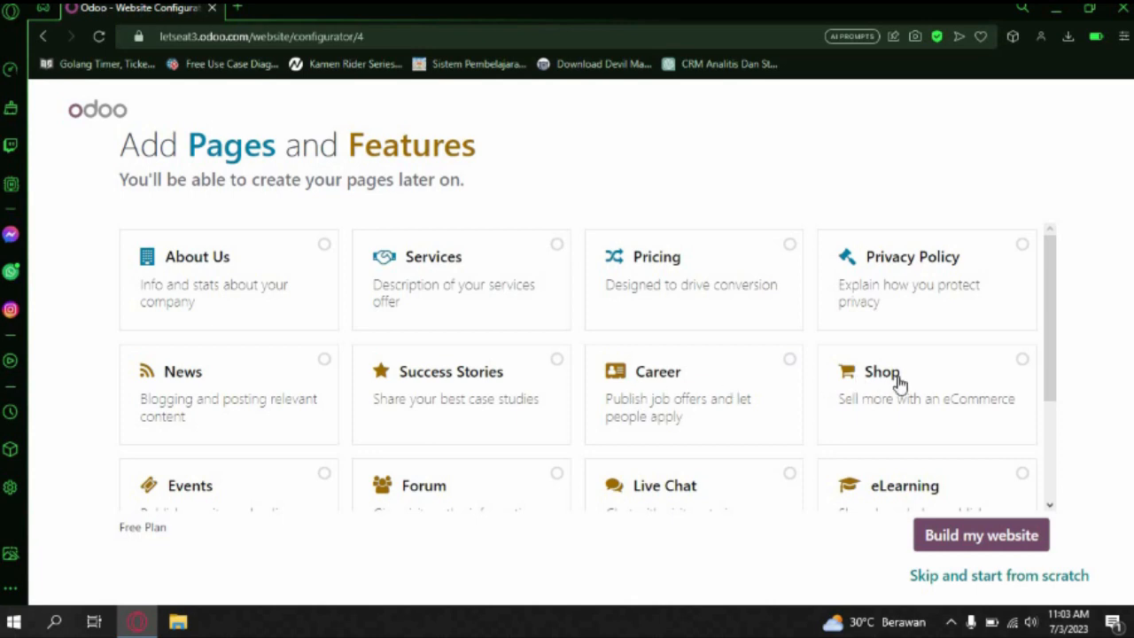
Step: Look through the available pages and features, and add About Us and Stores Locator to the website
{"action": "scroll", "coordinate": [901, 387], "scroll_direction": "down", "scroll_amount": 2}
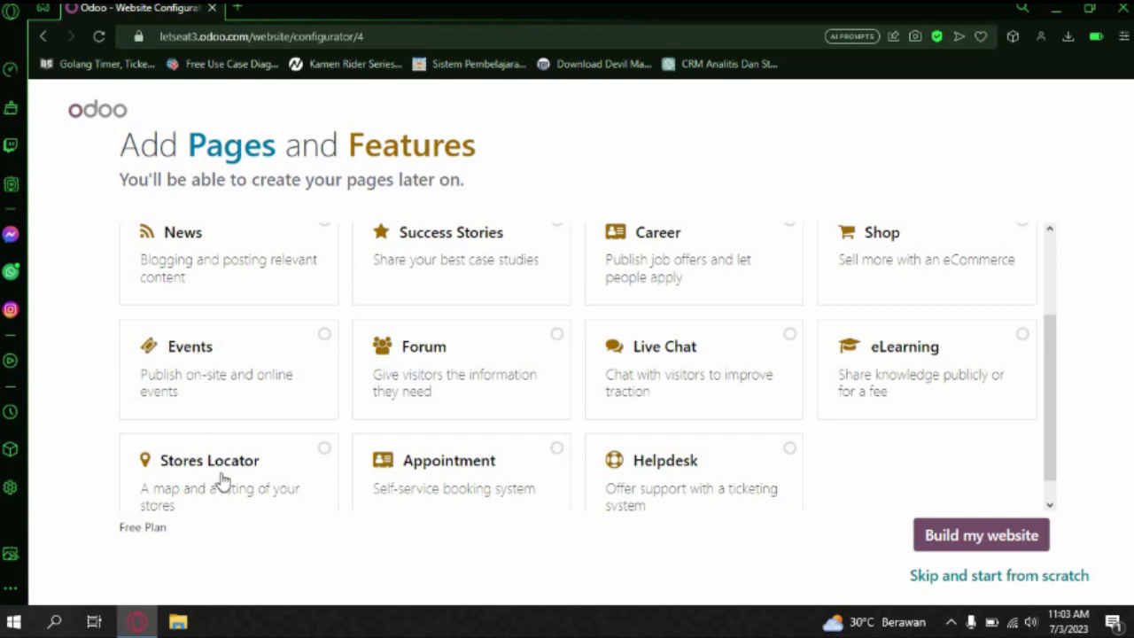
{"action": "scroll", "coordinate": [220, 479], "scroll_direction": "down", "scroll_amount": 1}
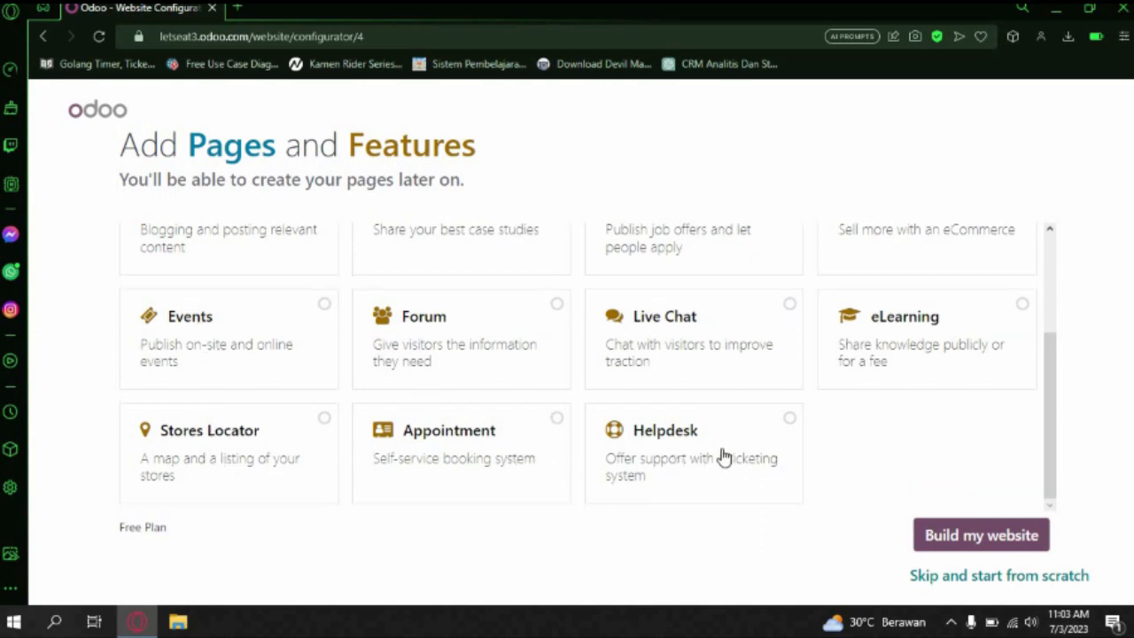
{"action": "scroll", "coordinate": [252, 318], "scroll_direction": "up", "scroll_amount": 3}
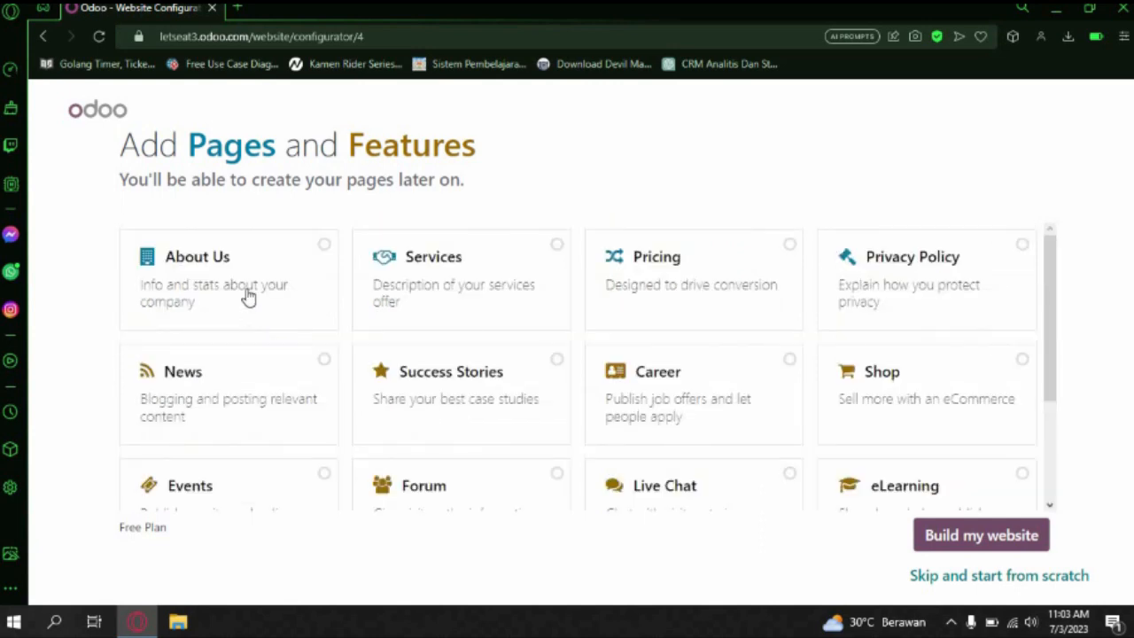
{"action": "left_click", "coordinate": [324, 248]}
{"action": "scroll", "coordinate": [514, 363], "scroll_direction": "down", "scroll_amount": 3}
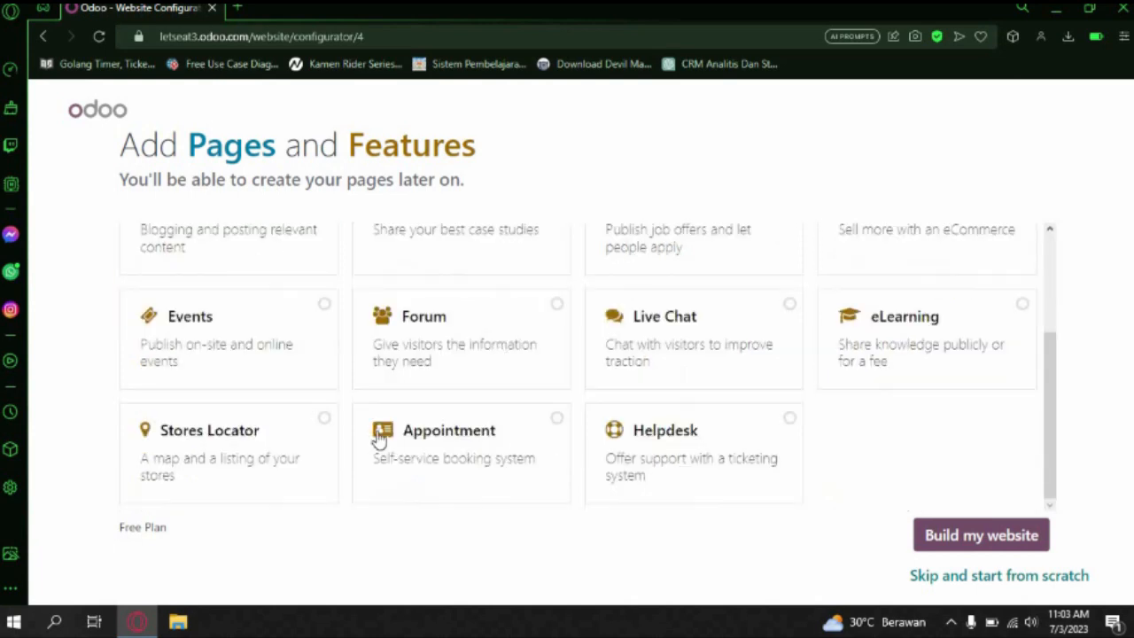
{"action": "left_click", "coordinate": [323, 420]}
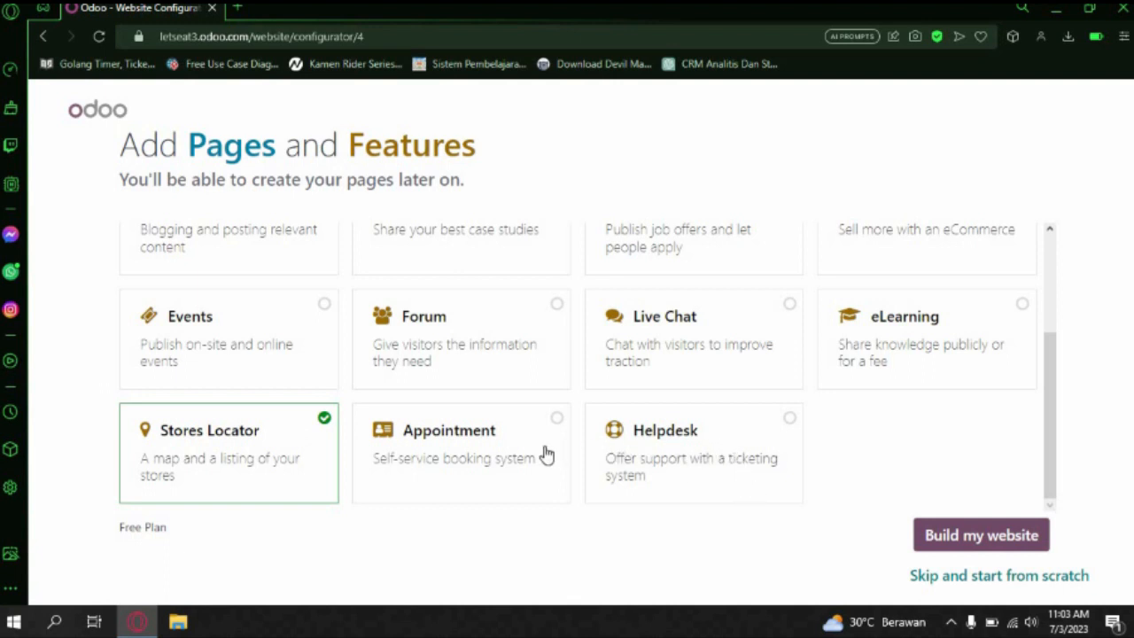
Step: Add Forum, Pricing, Privacy Policy, Services, News and Career to the selected pages and features, and start building the website
{"action": "left_click", "coordinate": [553, 310]}
{"action": "scroll", "coordinate": [634, 399], "scroll_direction": "up", "scroll_amount": 2}
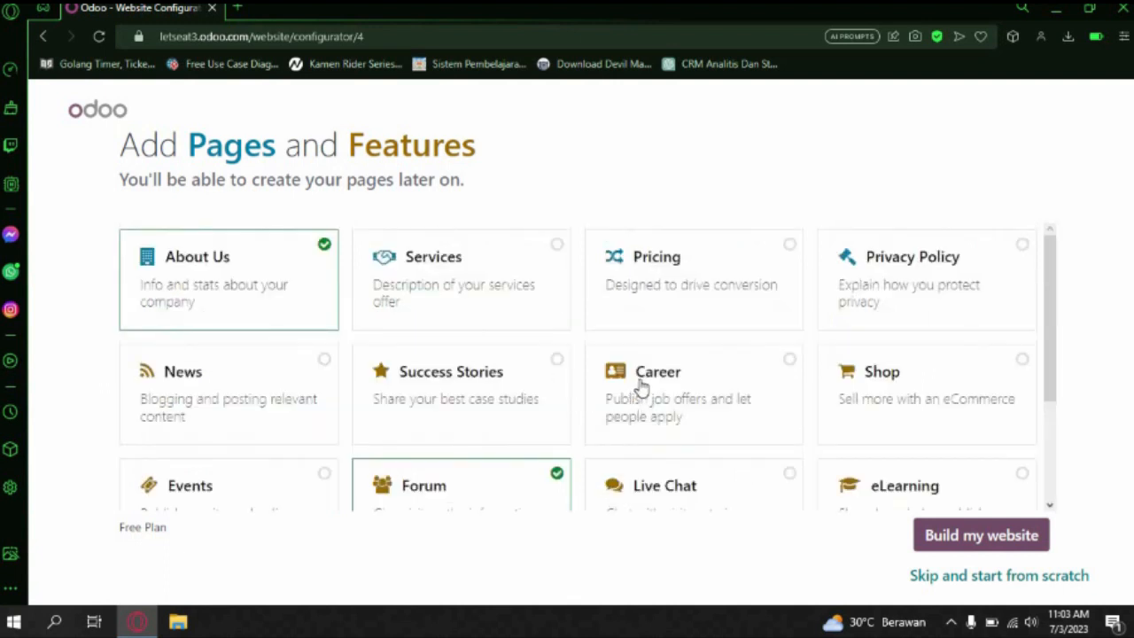
{"action": "left_click", "coordinate": [791, 261]}
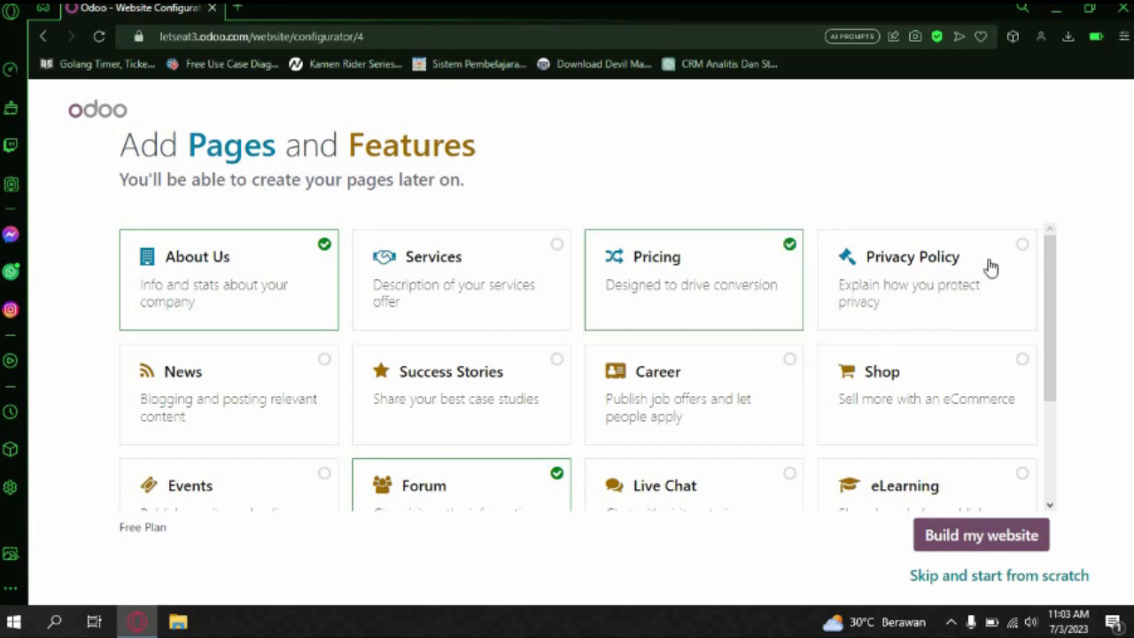
{"action": "left_click", "coordinate": [1019, 247]}
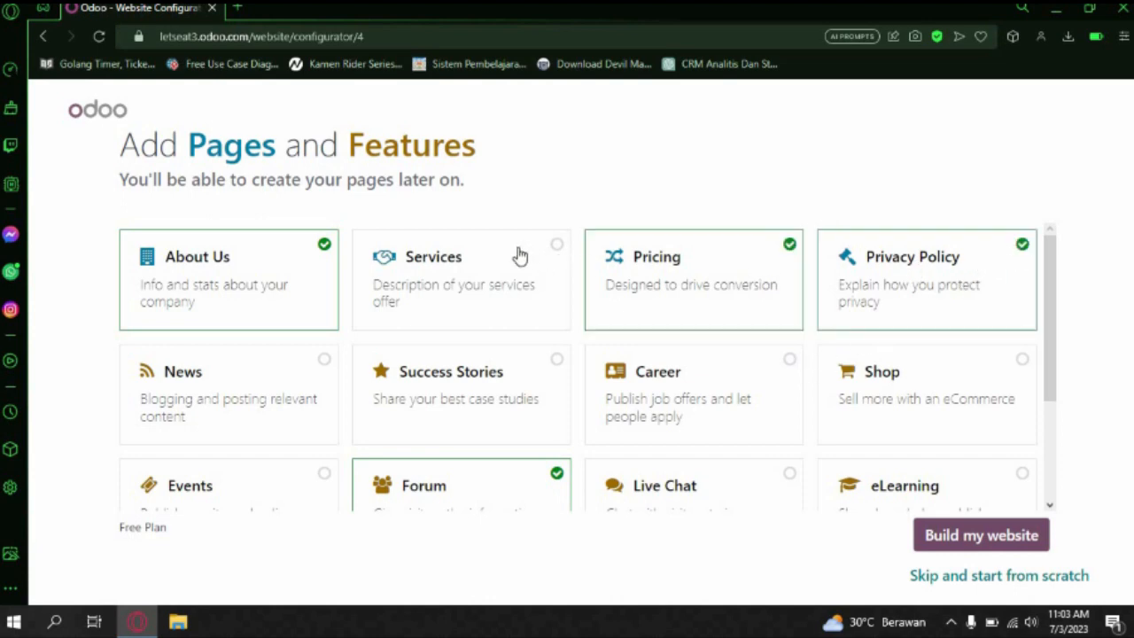
{"action": "left_click", "coordinate": [543, 254]}
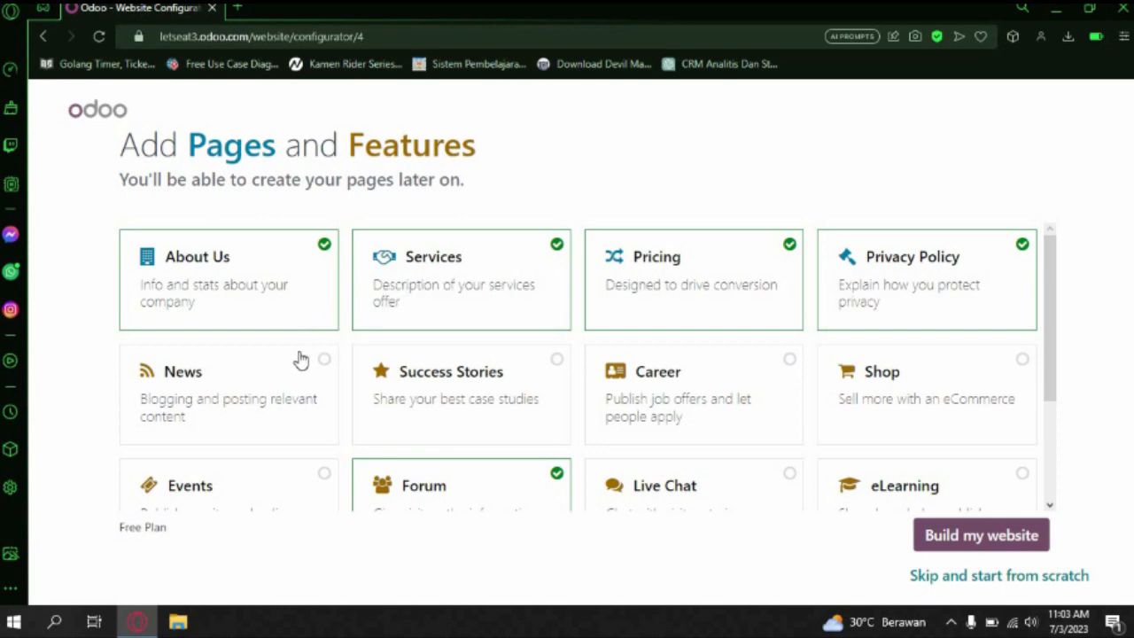
{"action": "left_click", "coordinate": [324, 361]}
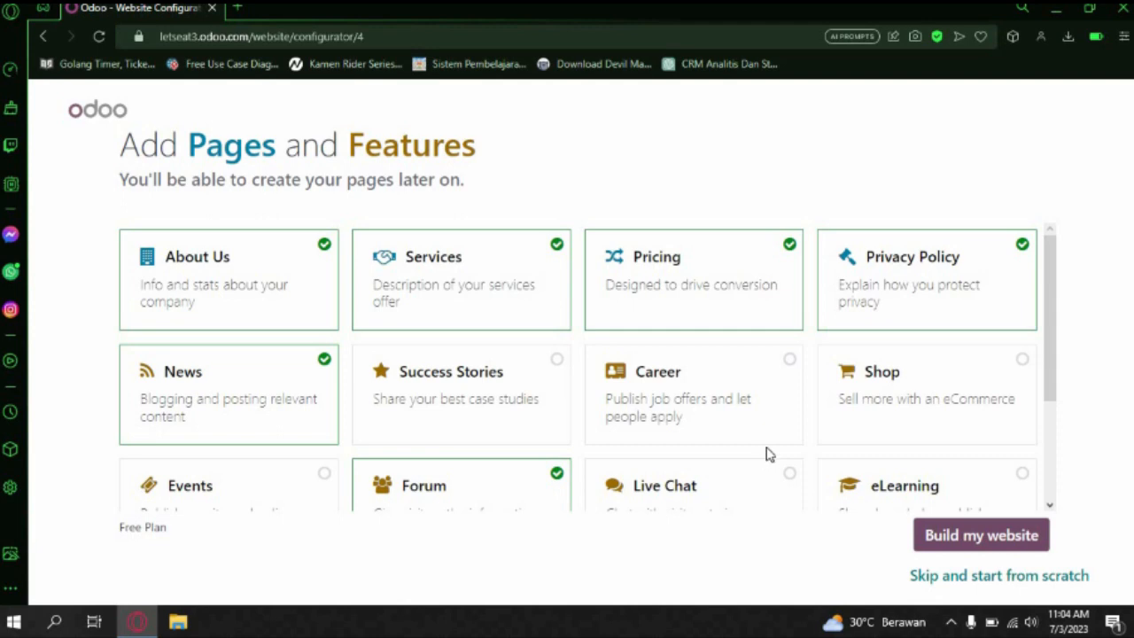
{"action": "left_click", "coordinate": [789, 372]}
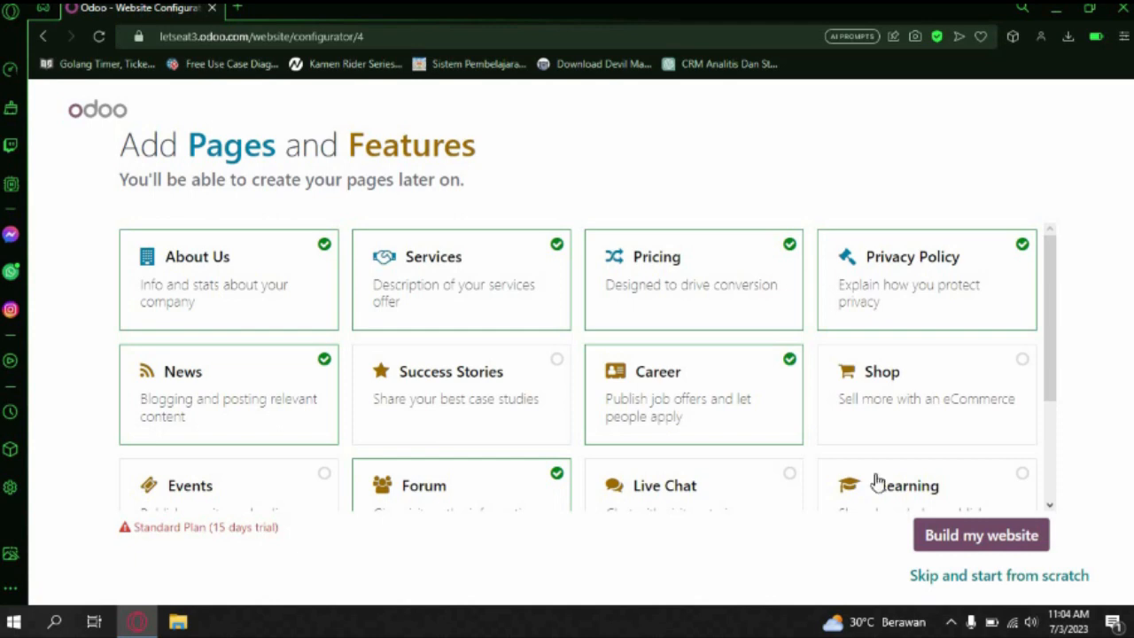
{"action": "left_click", "coordinate": [961, 548]}
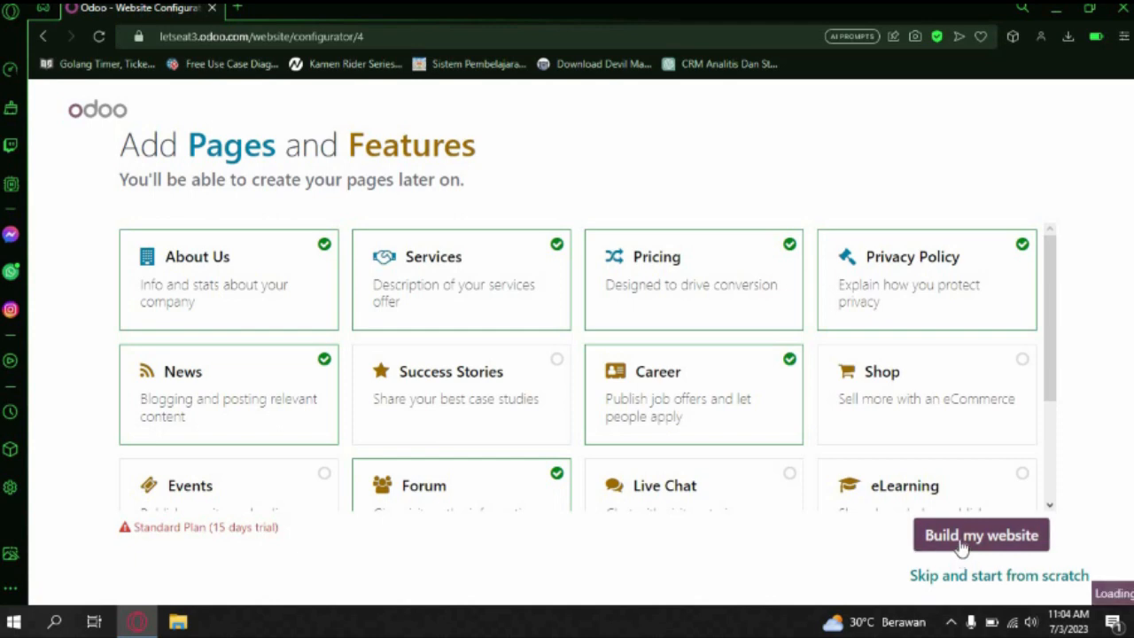
Step: Compare the three restaurant themes and choose the one with wavy section dividers and a rounded food photo beside the first section title
{"action": "scroll", "coordinate": [661, 393], "scroll_direction": "down", "scroll_amount": 2}
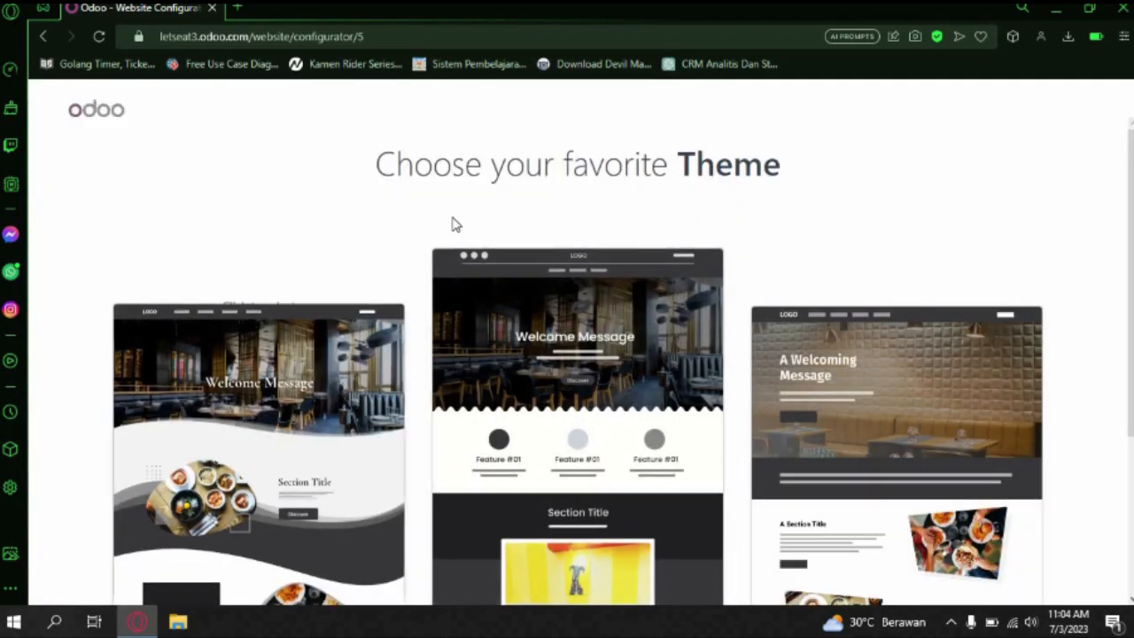
{"action": "scroll", "coordinate": [337, 262], "scroll_direction": "down", "scroll_amount": 3}
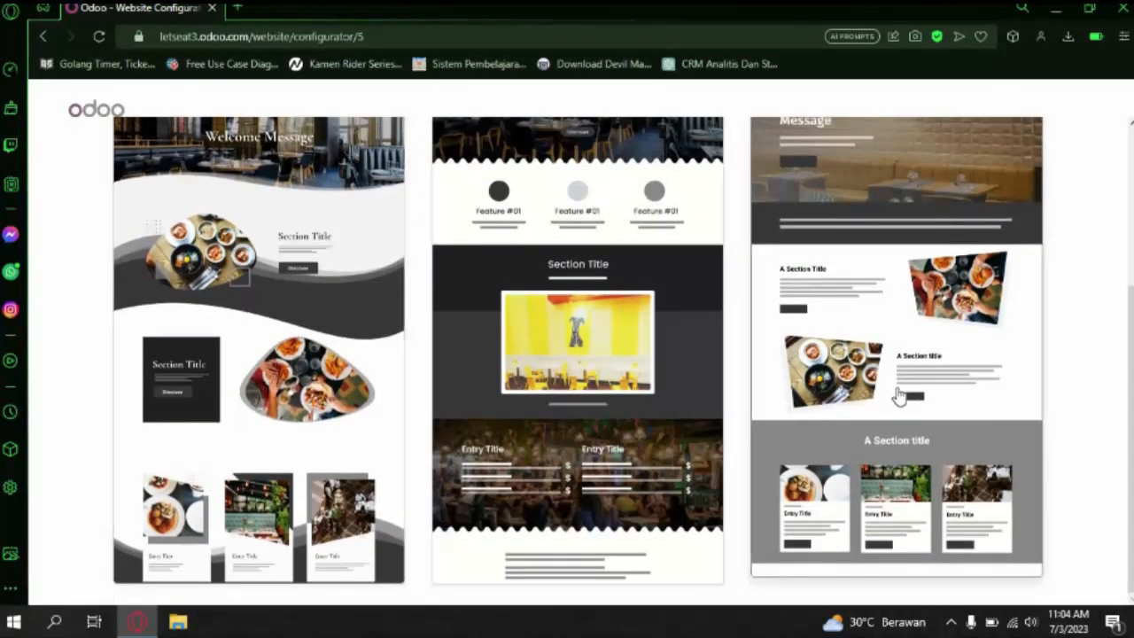
{"action": "scroll", "coordinate": [901, 392], "scroll_direction": "up", "scroll_amount": 2}
{"action": "scroll", "coordinate": [858, 372], "scroll_direction": "up", "scroll_amount": 2}
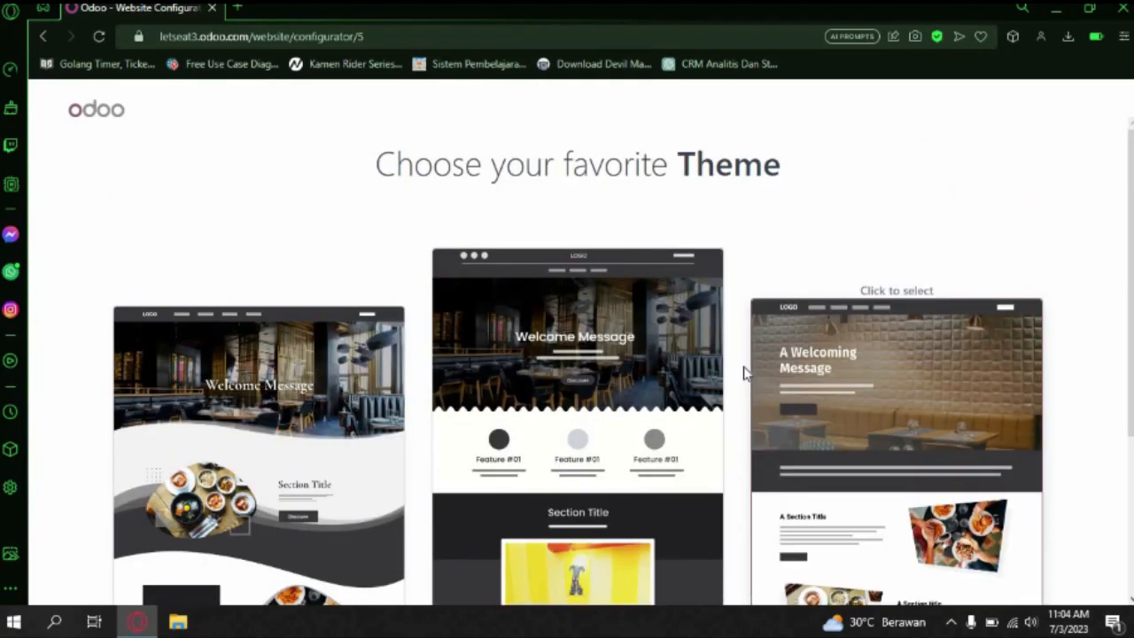
{"action": "scroll", "coordinate": [744, 372], "scroll_direction": "down", "scroll_amount": 2}
{"action": "scroll", "coordinate": [742, 373], "scroll_direction": "down", "scroll_amount": 1}
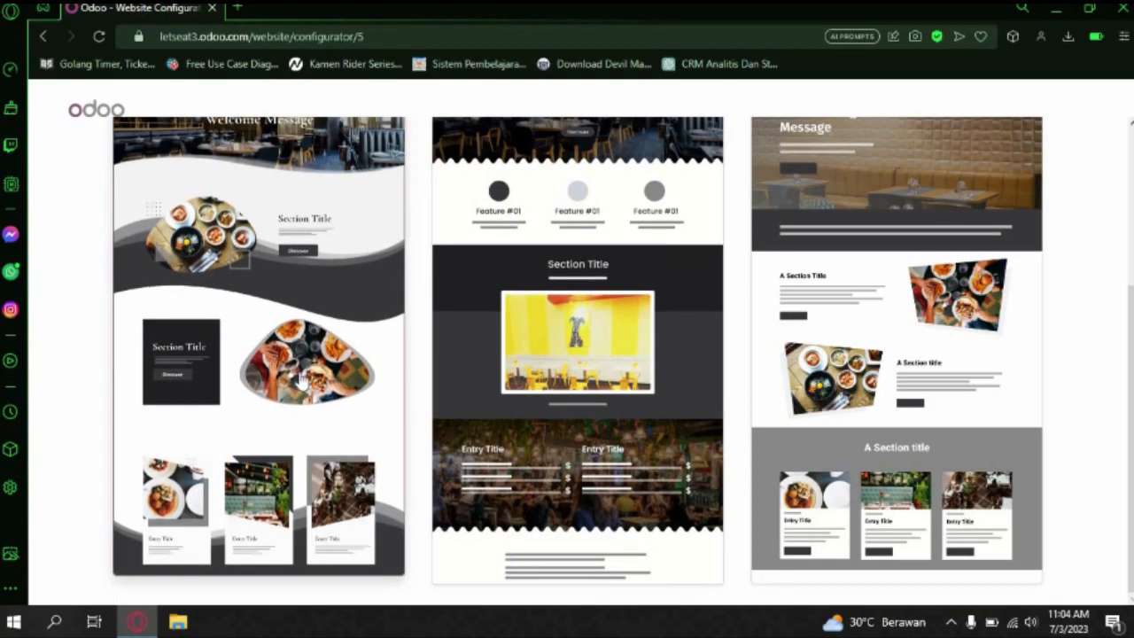
{"action": "left_click", "coordinate": [223, 272]}
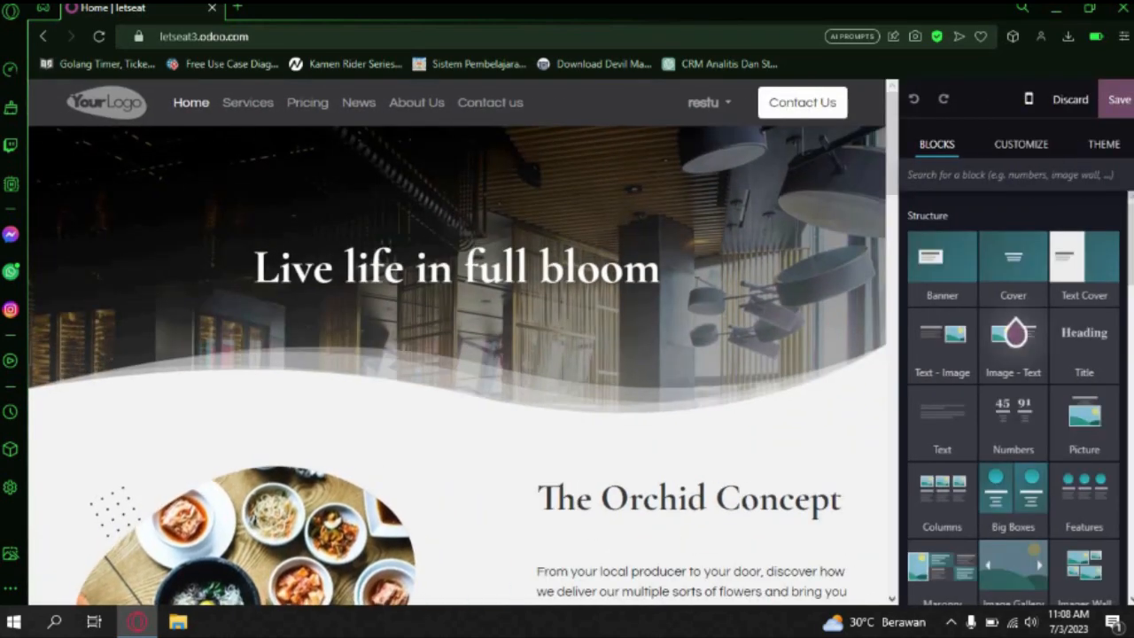
Step: Examine the generated home page from the header banner to the footer, including its mission, feature cards, testimonial and contact sections
{"action": "scroll", "coordinate": [567, 293], "scroll_direction": "down", "scroll_amount": 3}
{"action": "scroll", "coordinate": [797, 272], "scroll_direction": "up", "scroll_amount": 2}
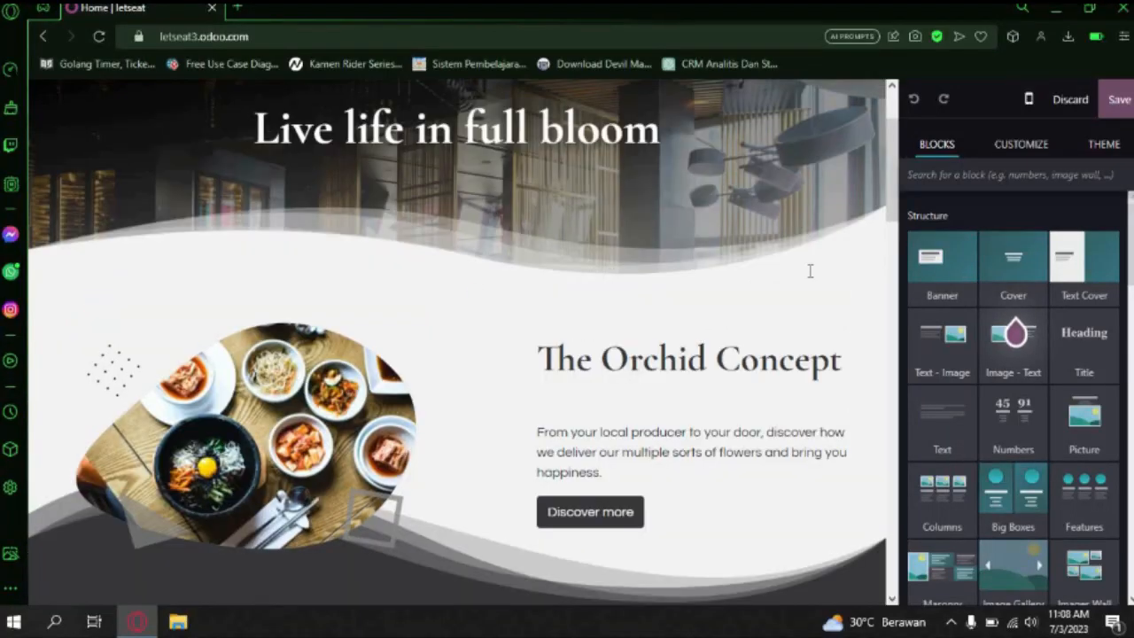
{"action": "scroll", "coordinate": [392, 314], "scroll_direction": "down", "scroll_amount": 10}
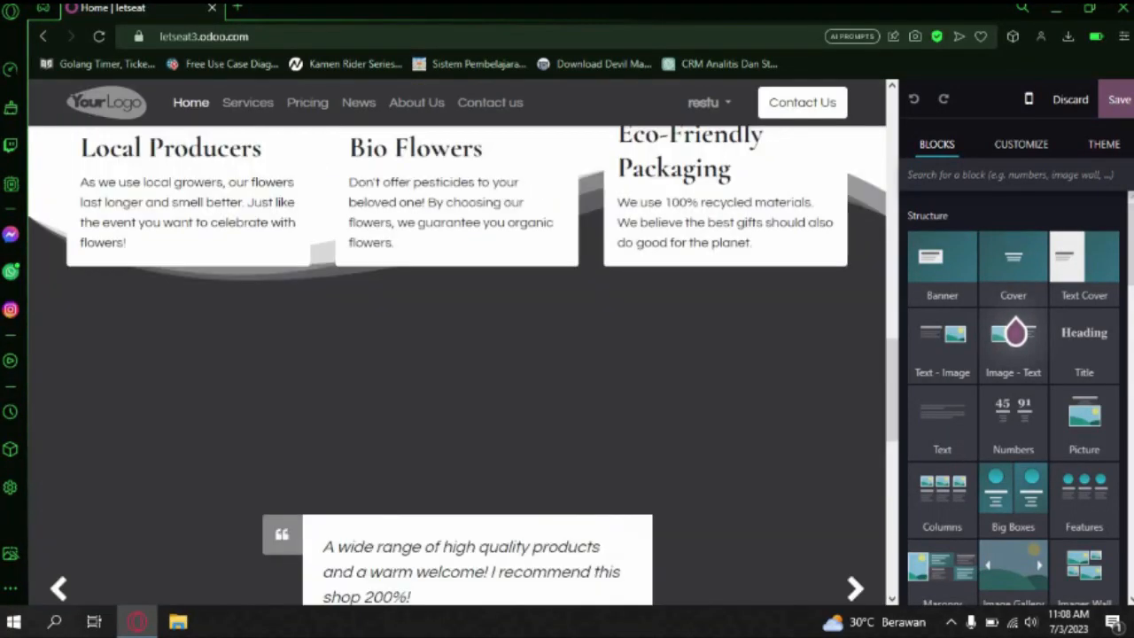
{"action": "scroll", "coordinate": [856, 301], "scroll_direction": "up", "scroll_amount": 3}
{"action": "scroll", "coordinate": [855, 301], "scroll_direction": "down", "scroll_amount": 5}
{"action": "scroll", "coordinate": [856, 302], "scroll_direction": "up", "scroll_amount": 7}
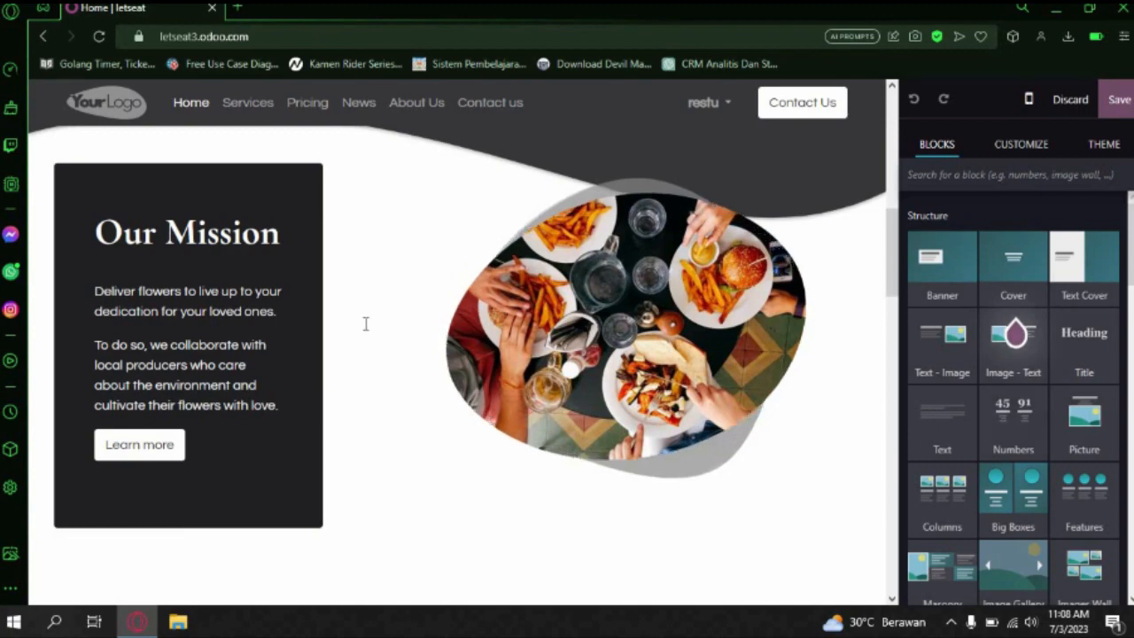
{"action": "scroll", "coordinate": [365, 323], "scroll_direction": "up", "scroll_amount": 10}
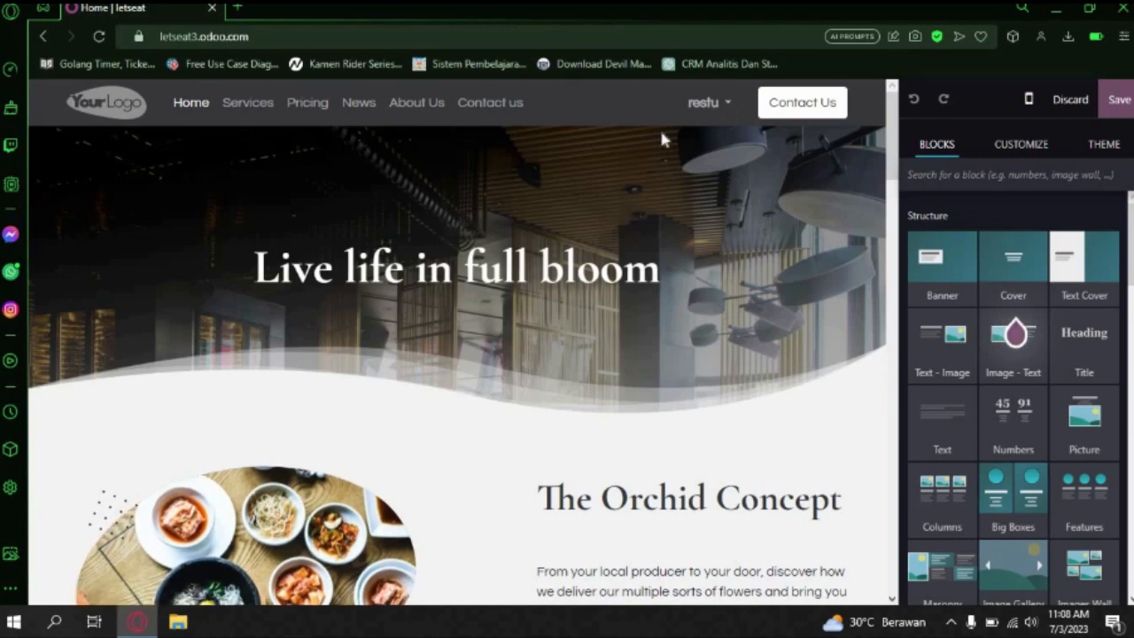
{"action": "scroll", "coordinate": [813, 278], "scroll_direction": "down", "scroll_amount": 3}
{"action": "scroll", "coordinate": [814, 278], "scroll_direction": "down", "scroll_amount": 15}
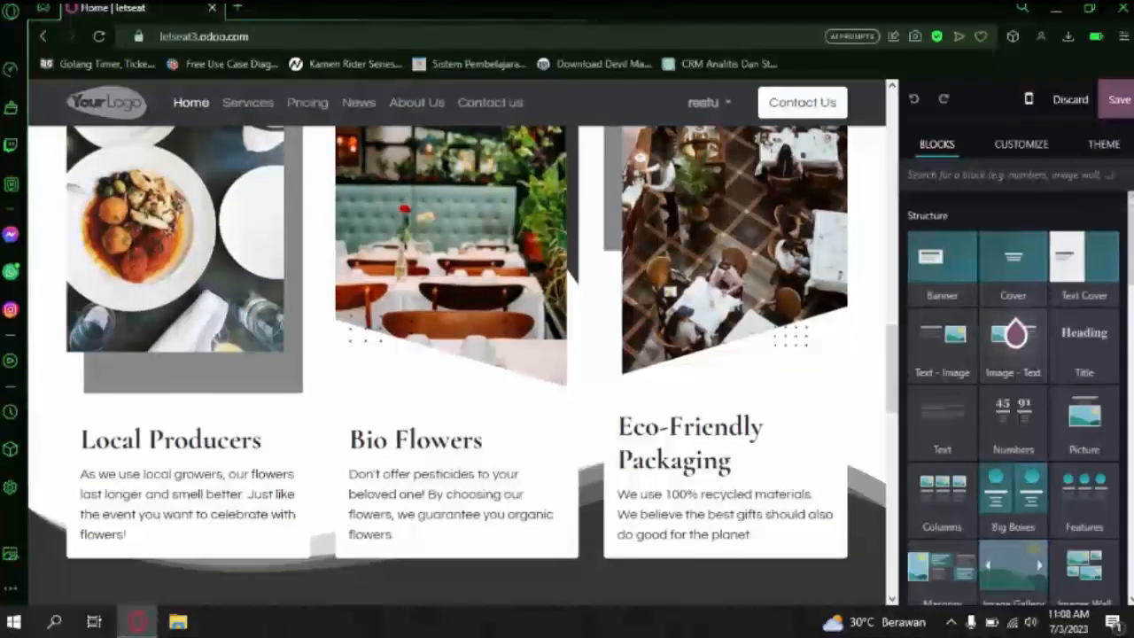
{"action": "scroll", "coordinate": [666, 214], "scroll_direction": "down", "scroll_amount": 4}
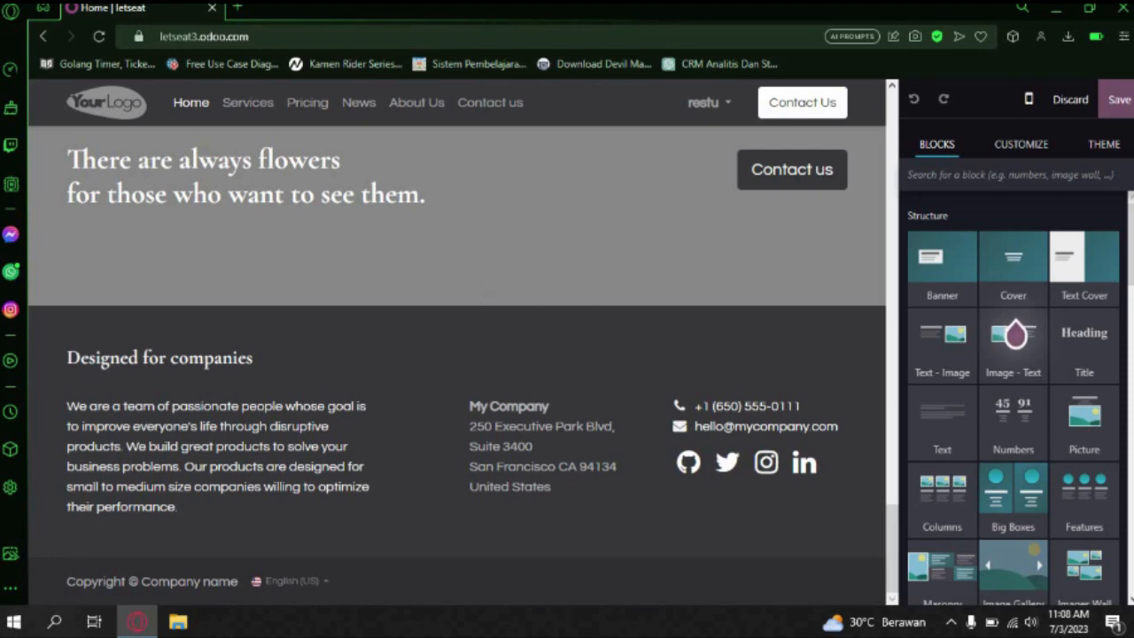
{"action": "scroll", "coordinate": [897, 225], "scroll_direction": "up", "scroll_amount": 2}
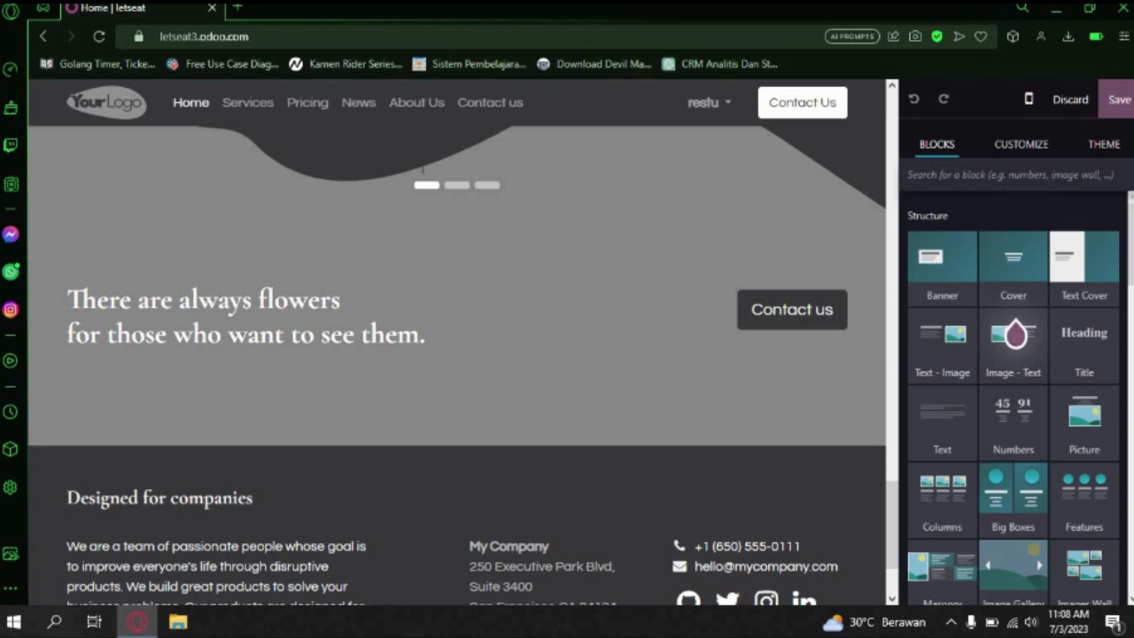
{"action": "scroll", "coordinate": [417, 195], "scroll_direction": "up", "scroll_amount": 10}
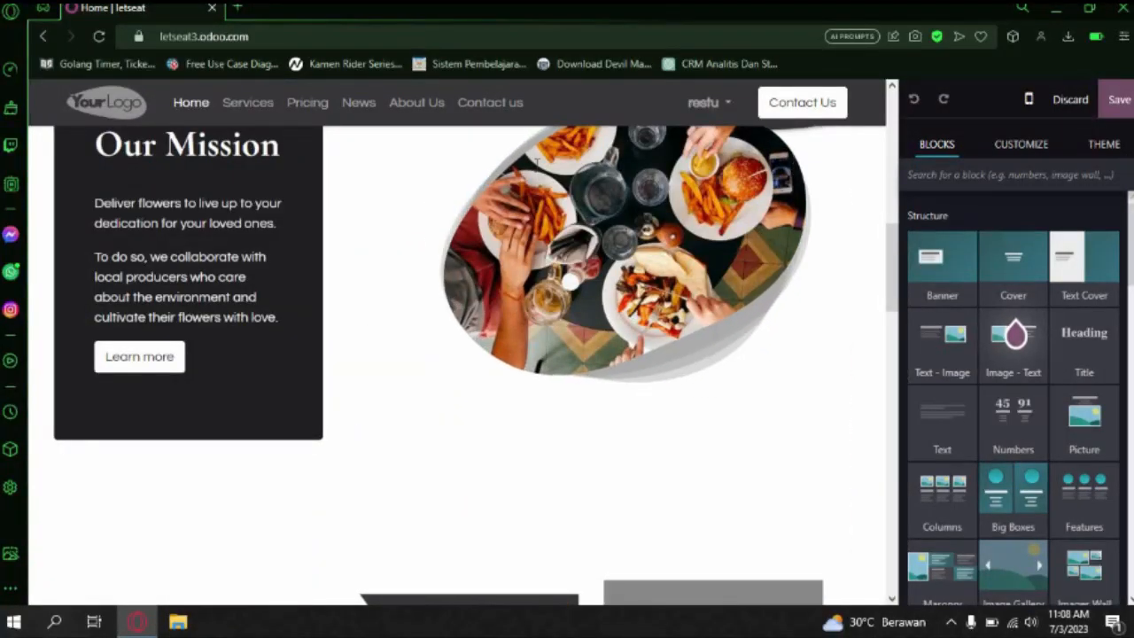
{"action": "scroll", "coordinate": [420, 243], "scroll_direction": "up", "scroll_amount": 5}
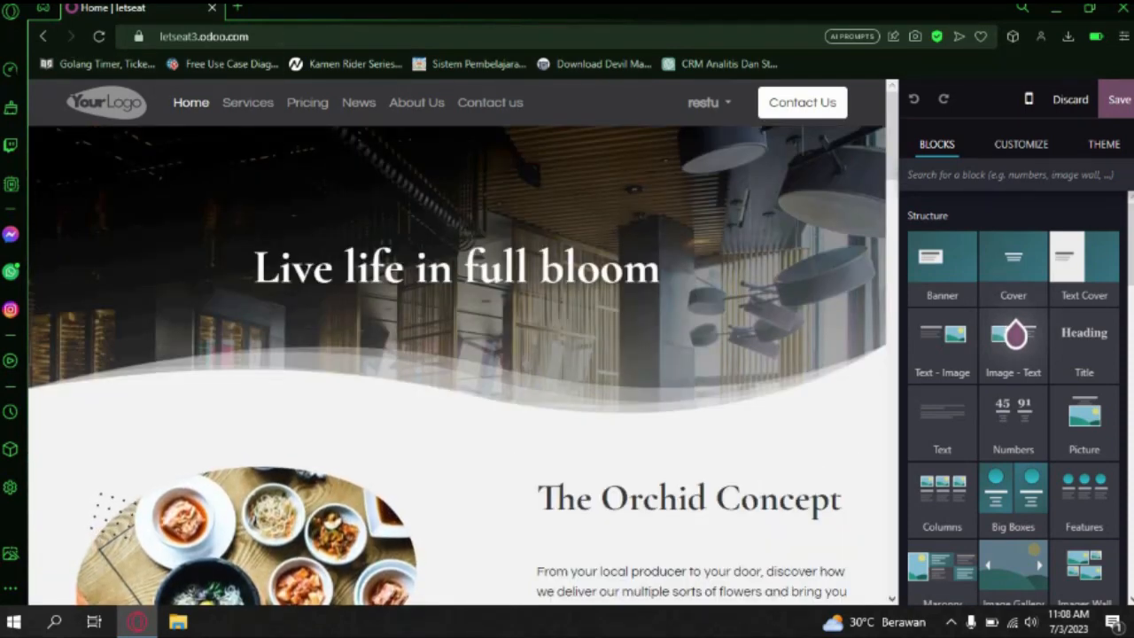
Step: Search the web for odoo, leaving the website editor without saving, and open the free trial's app selection from the Odoo site
{"action": "left_click", "coordinate": [117, 36]}
{"action": "type", "text": "o"}
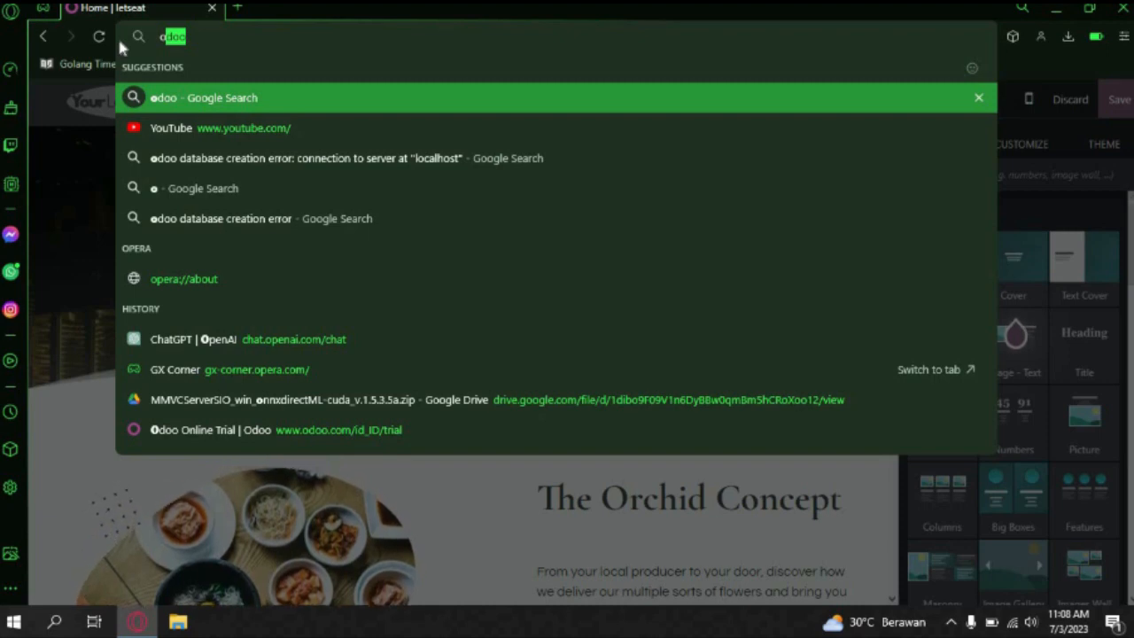
{"action": "key", "text": "Return"}
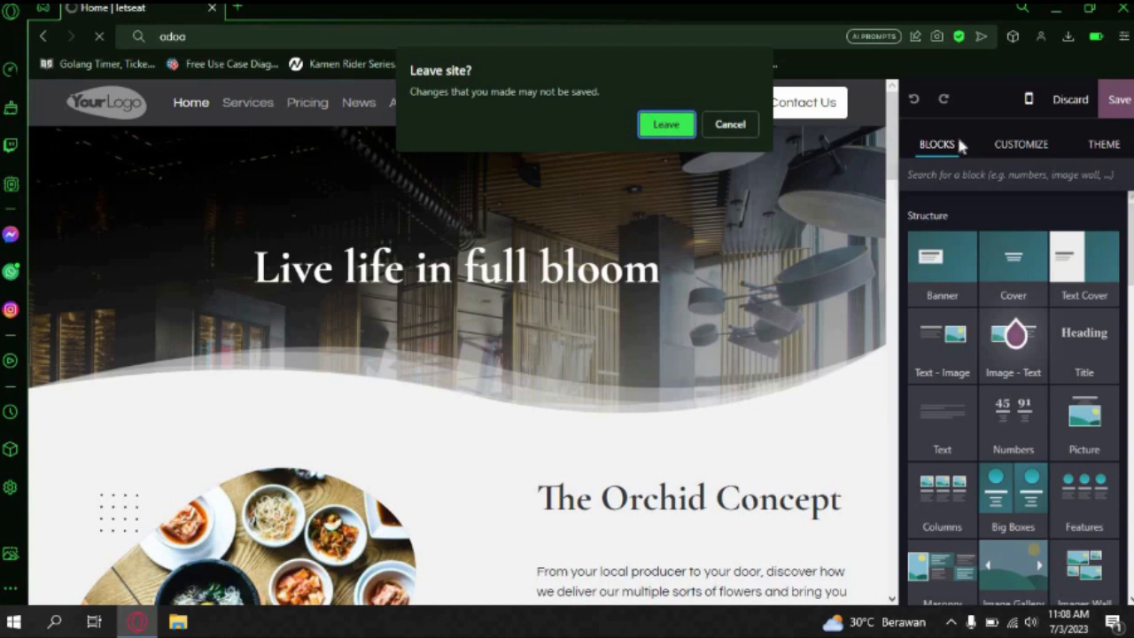
{"action": "left_click", "coordinate": [669, 125]}
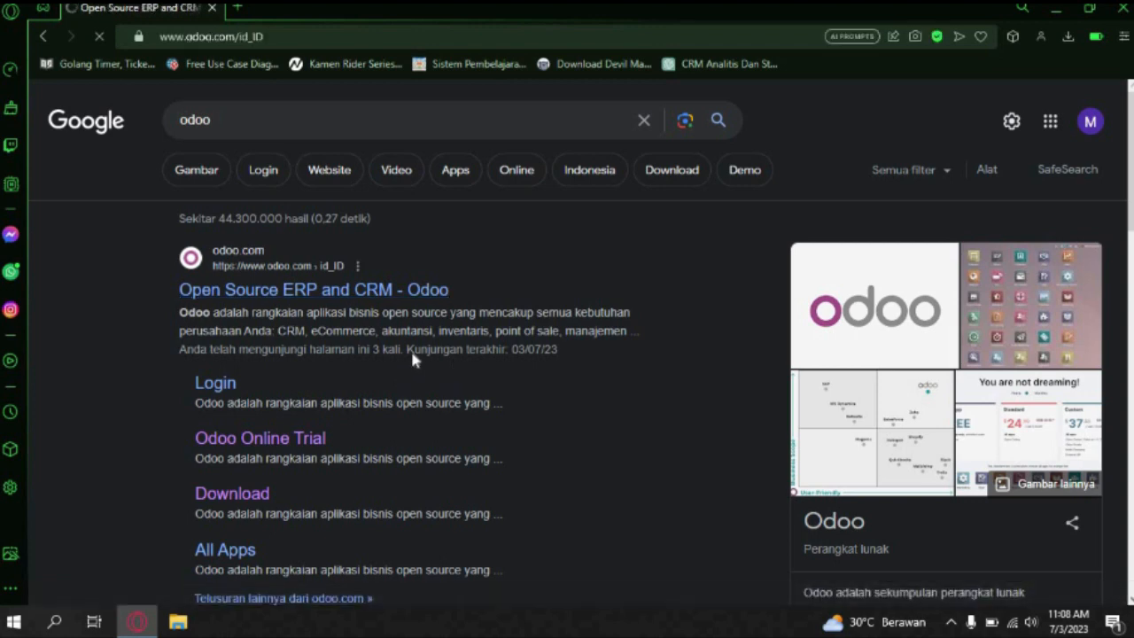
{"action": "scroll", "coordinate": [337, 372], "scroll_direction": "down", "scroll_amount": 10}
{"action": "scroll", "coordinate": [382, 299], "scroll_direction": "up", "scroll_amount": 5}
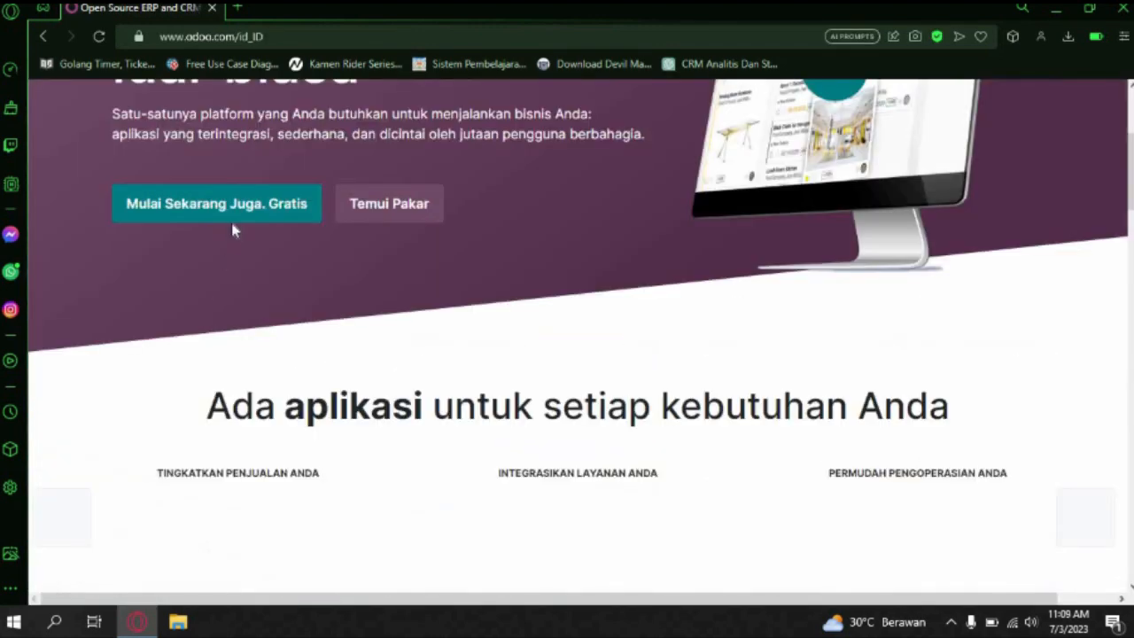
{"action": "left_click", "coordinate": [236, 226]}
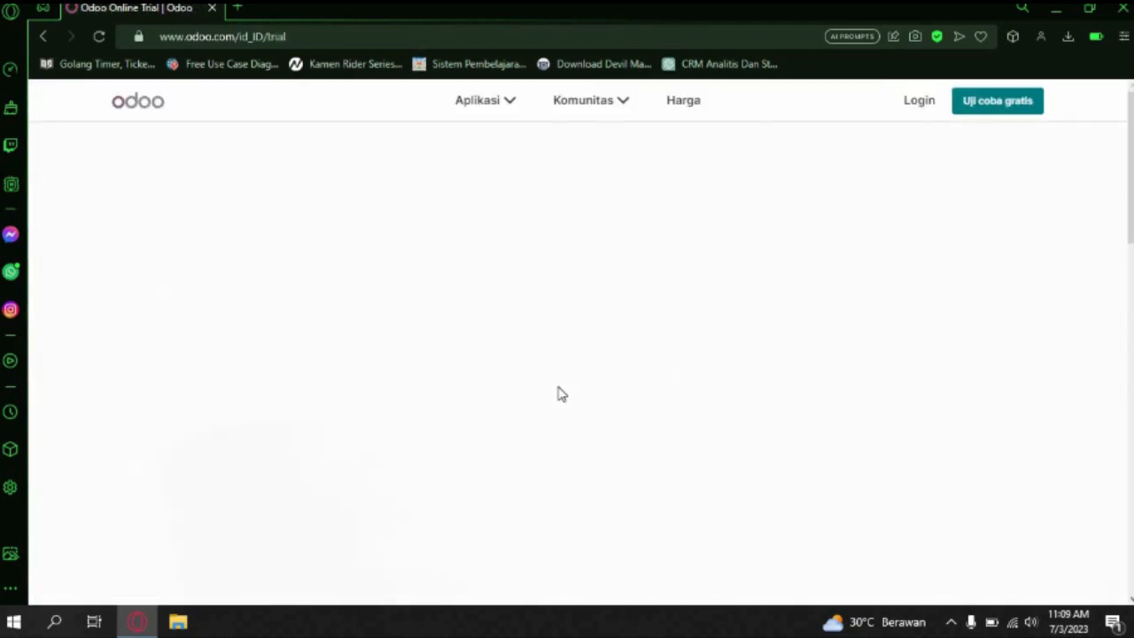
Step: Look through the app categories offered for the trial, select only the Sales app and continue to the registration form
{"action": "scroll", "coordinate": [561, 390], "scroll_direction": "down", "scroll_amount": 10}
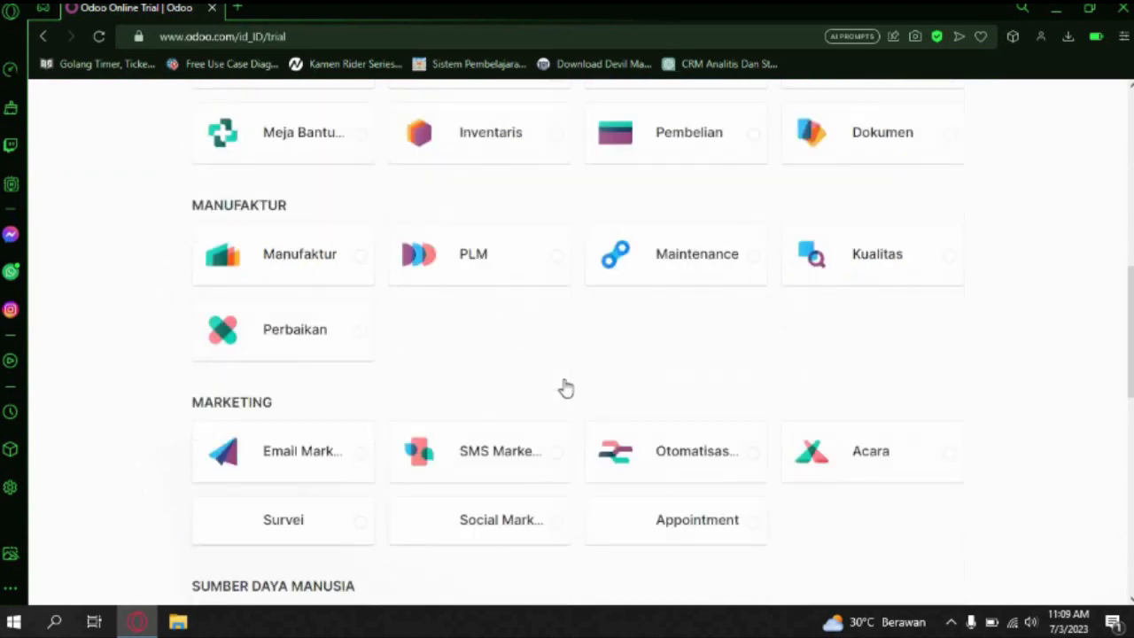
{"action": "scroll", "coordinate": [531, 379], "scroll_direction": "down", "scroll_amount": 3}
{"action": "scroll", "coordinate": [493, 354], "scroll_direction": "up", "scroll_amount": 2}
{"action": "scroll", "coordinate": [494, 354], "scroll_direction": "up", "scroll_amount": 2}
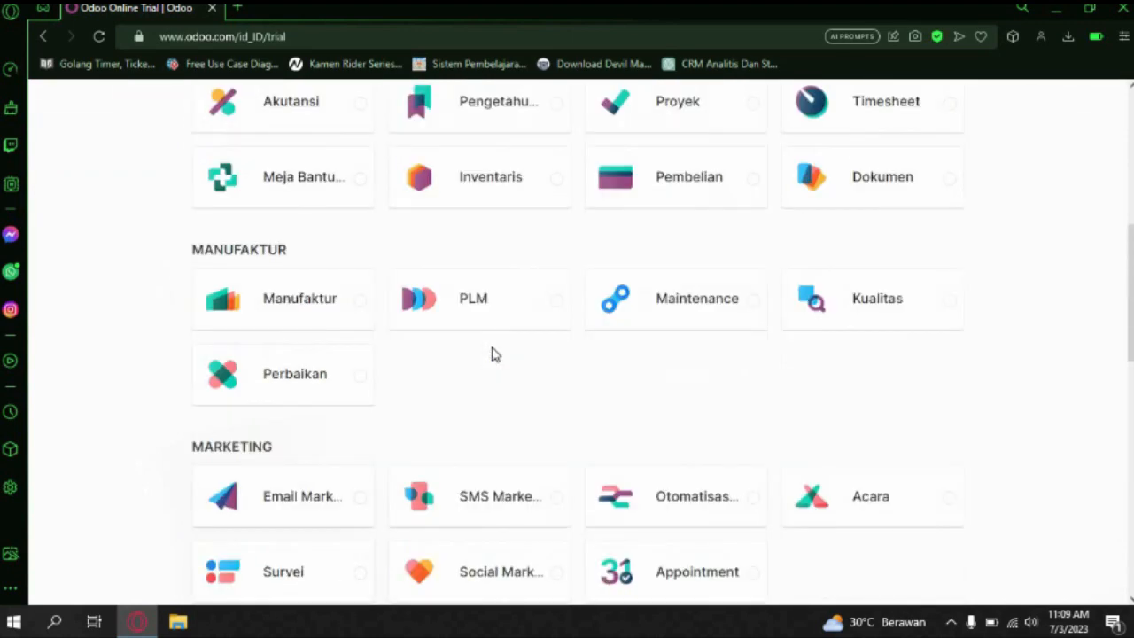
{"action": "scroll", "coordinate": [455, 395], "scroll_direction": "up", "scroll_amount": 2}
{"action": "scroll", "coordinate": [455, 397], "scroll_direction": "up", "scroll_amount": 2}
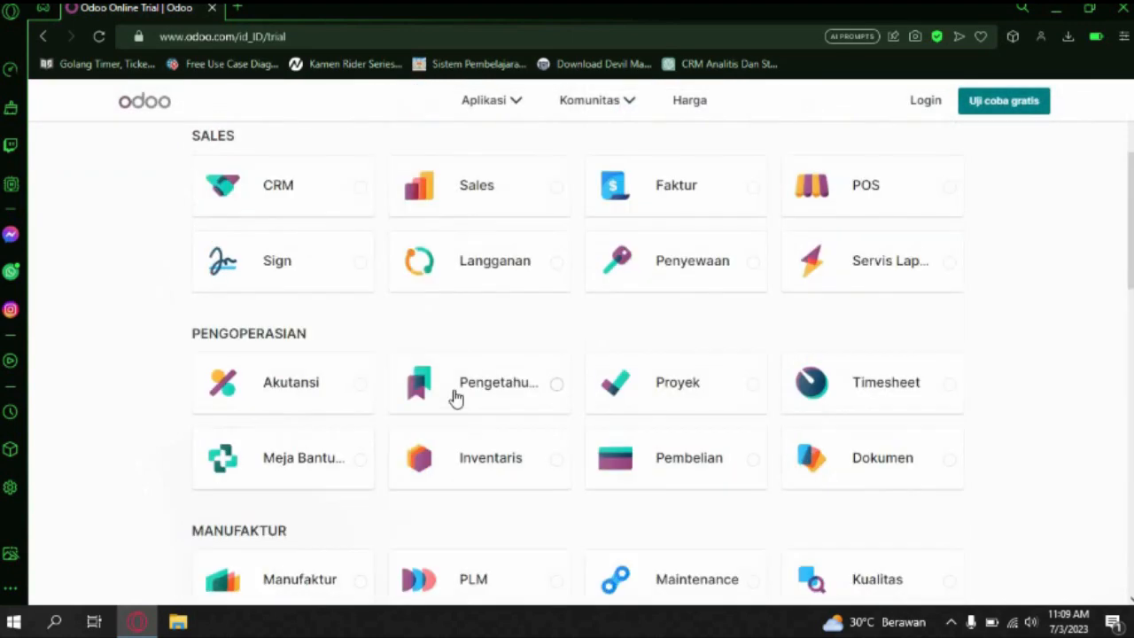
{"action": "scroll", "coordinate": [478, 379], "scroll_direction": "up", "scroll_amount": 2}
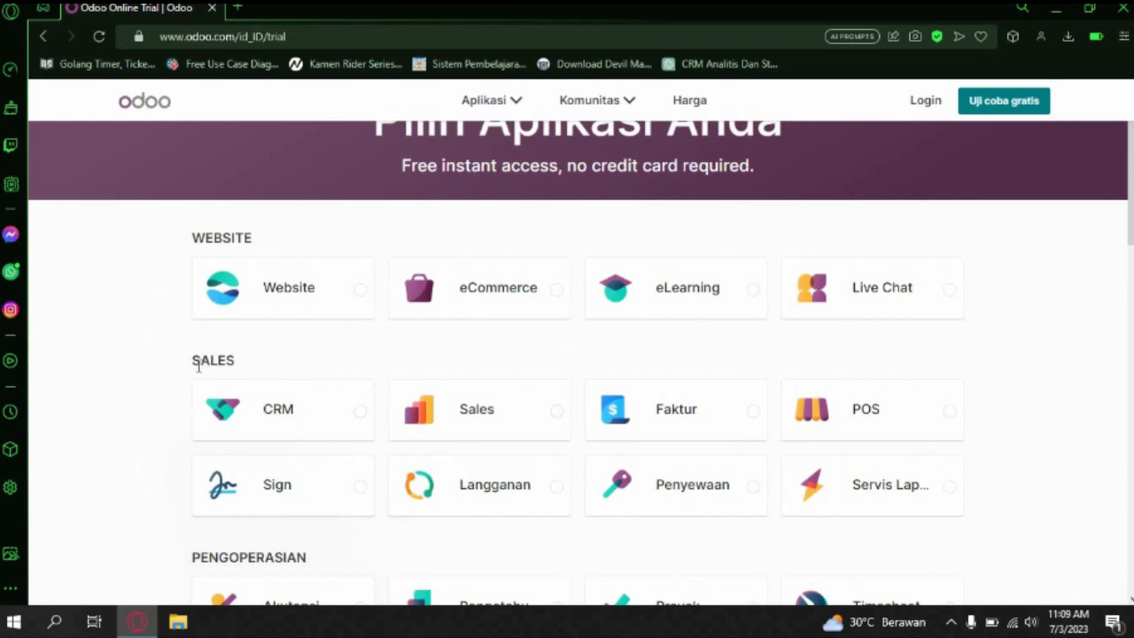
{"action": "left_click_drag", "start_coordinate": [240, 353], "coordinate": [382, 425]}
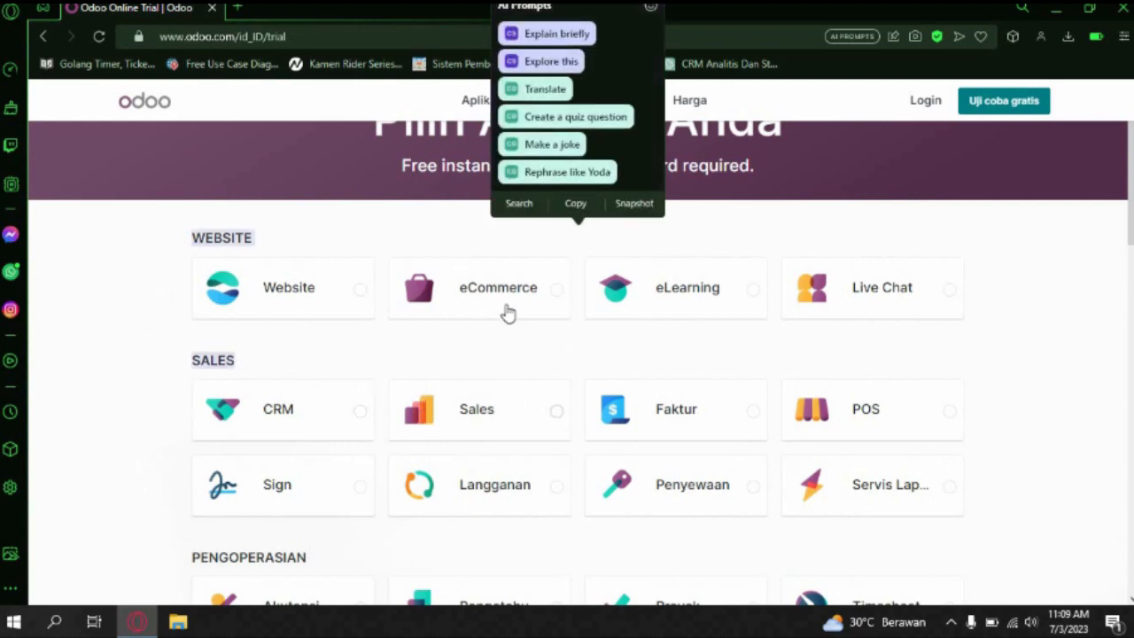
{"action": "left_click", "coordinate": [478, 415]}
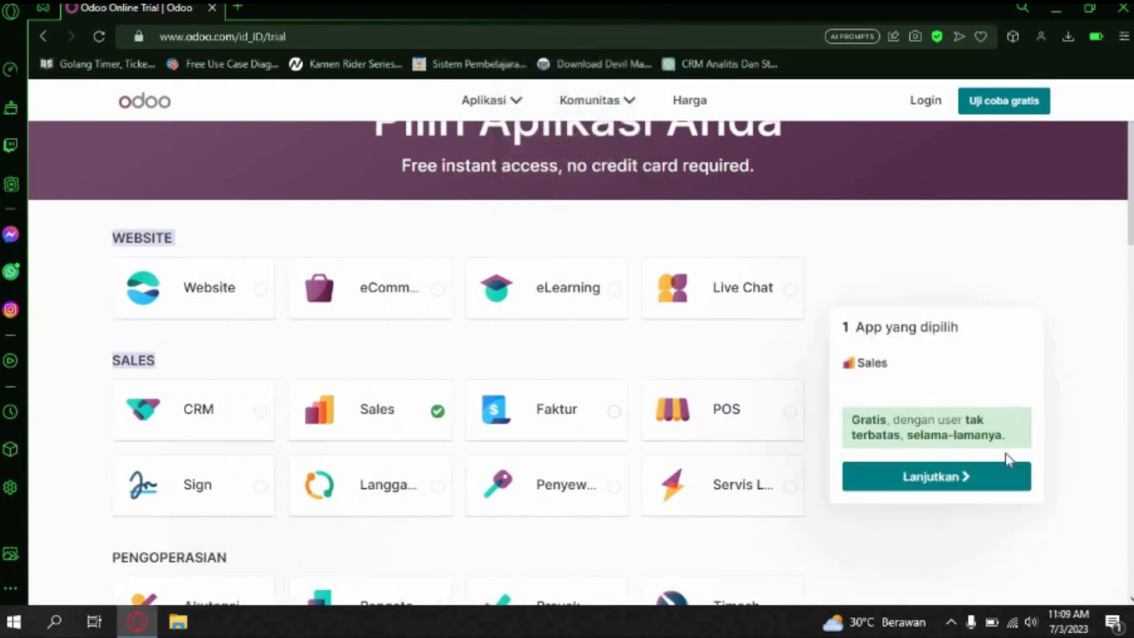
{"action": "left_click", "coordinate": [953, 483]}
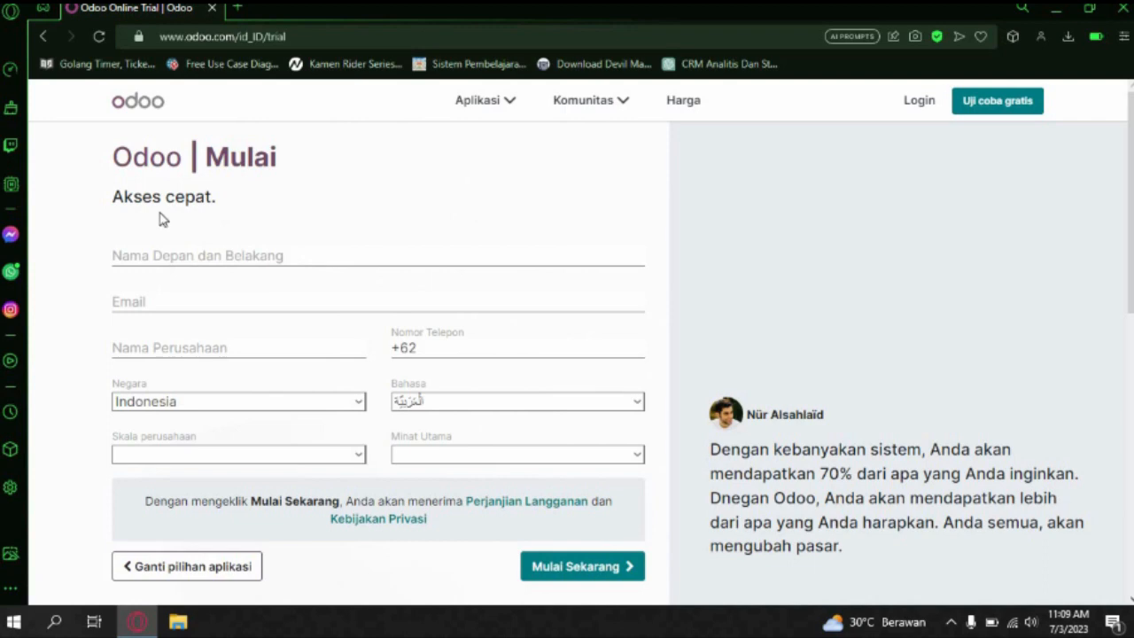
Step: Fill in the registrant's name, email and phone number in the trial form, with letseat as the company name
{"action": "left_click", "coordinate": [156, 257]}
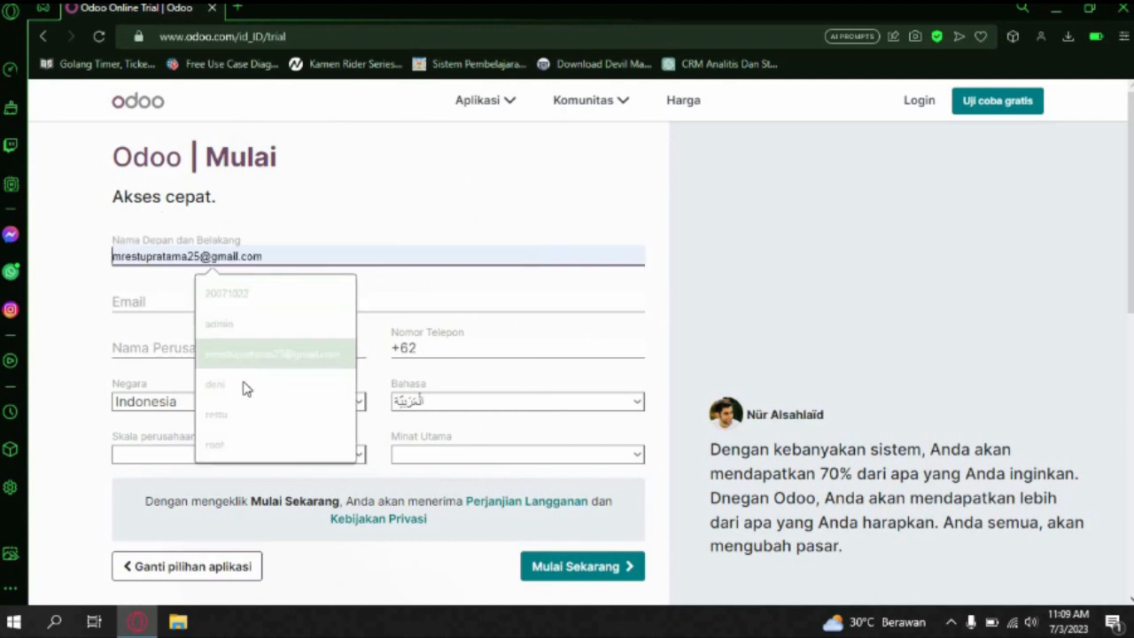
{"action": "left_click", "coordinate": [236, 417]}
{"action": "left_click", "coordinate": [179, 304]}
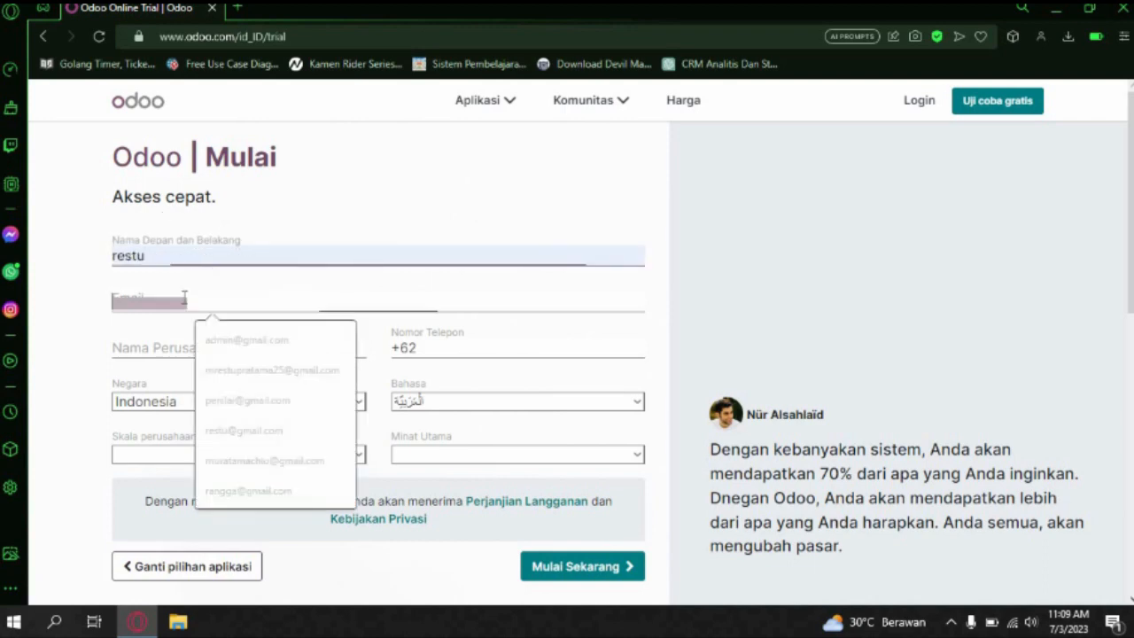
{"action": "left_click", "coordinate": [252, 370]}
{"action": "left_click", "coordinate": [243, 349]}
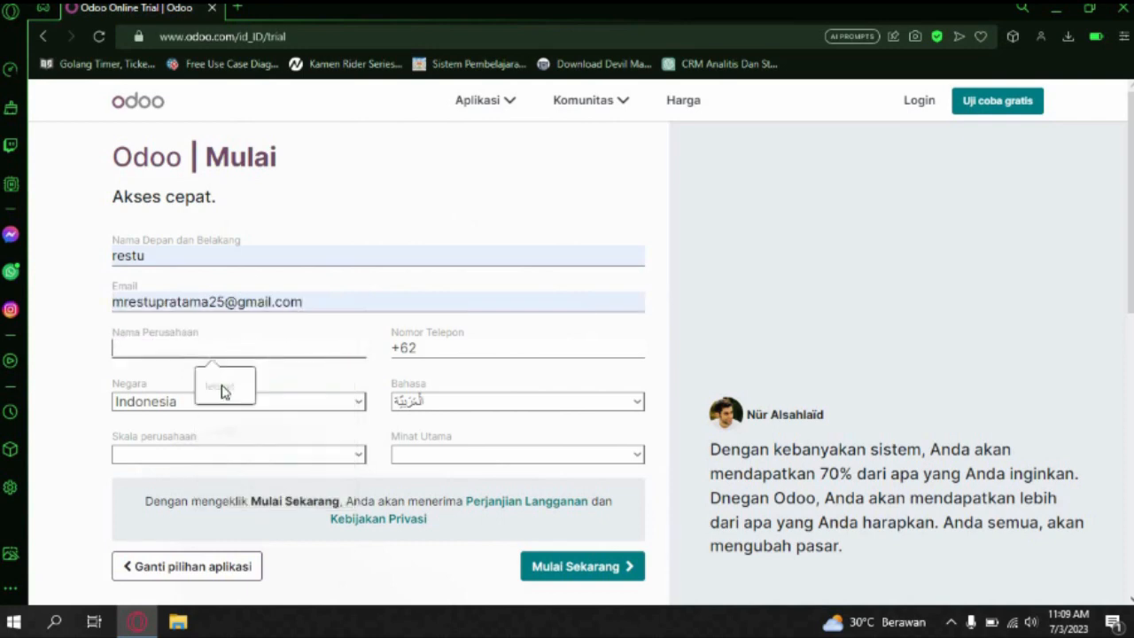
{"action": "left_click", "coordinate": [223, 387]}
{"action": "left_click", "coordinate": [447, 359]}
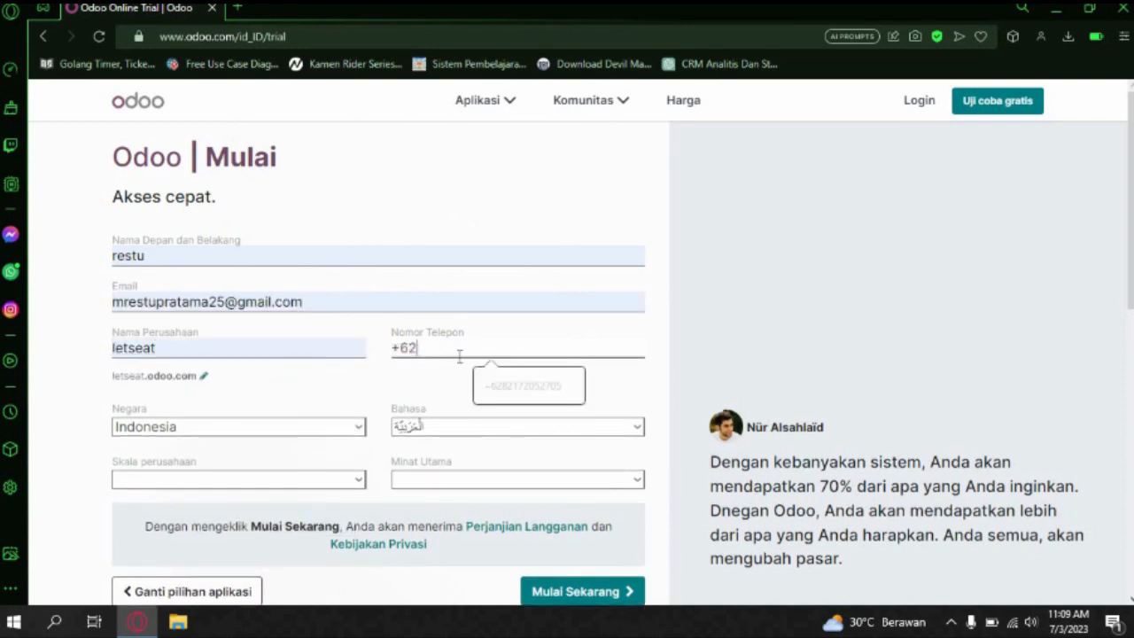
{"action": "left_click", "coordinate": [540, 392]}
Step: Set the trial's language to English, the company size to < 5 karyawan and the main interest to Saya adalah mahasiswa
{"action": "left_click", "coordinate": [500, 432]}
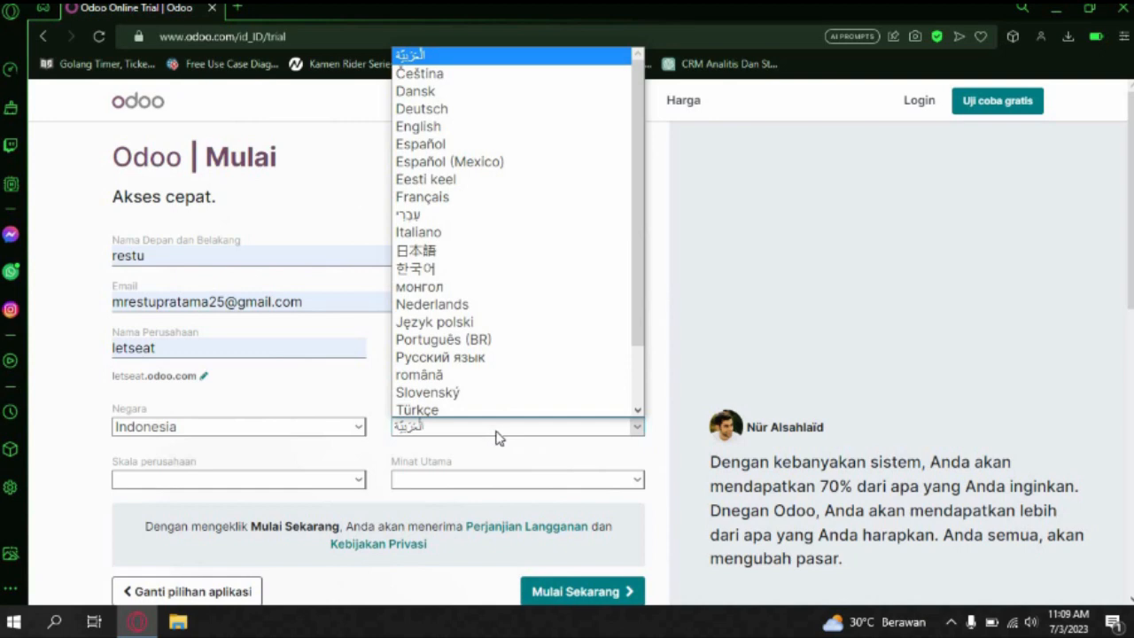
{"action": "left_click", "coordinate": [499, 125]}
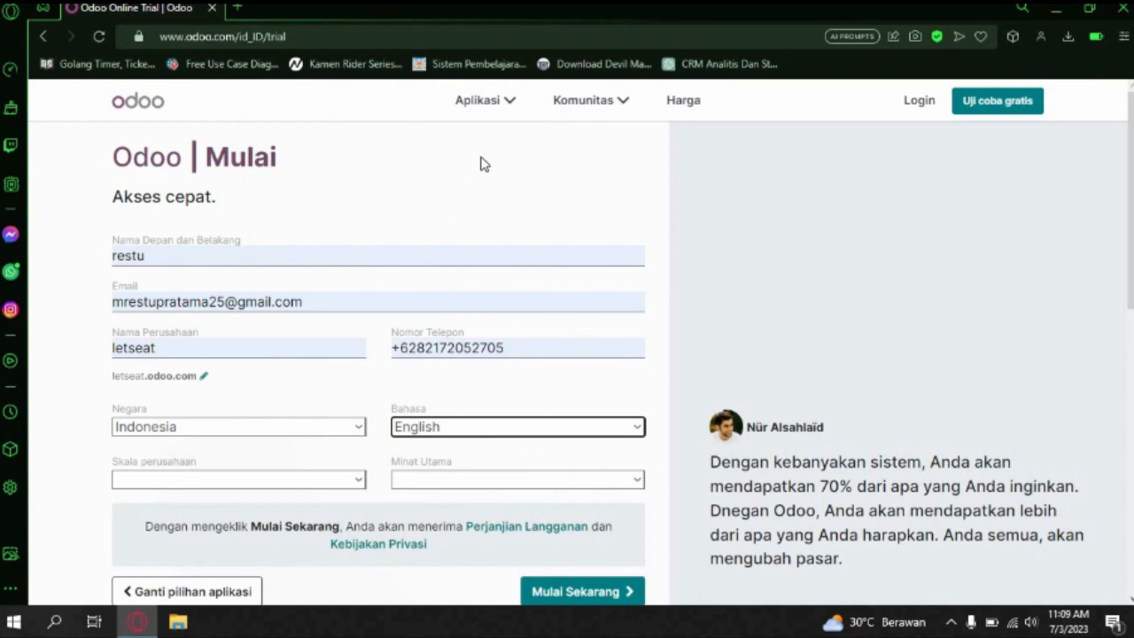
{"action": "left_click", "coordinate": [325, 480]}
{"action": "left_click", "coordinate": [202, 500]}
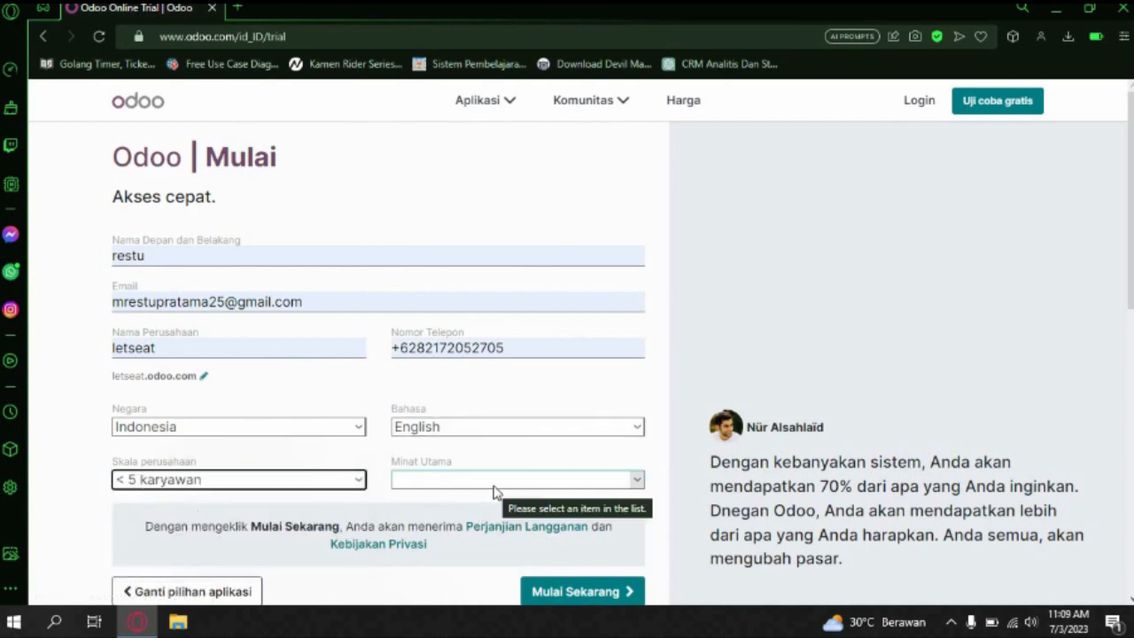
{"action": "left_click", "coordinate": [467, 483]}
{"action": "left_click", "coordinate": [470, 534]}
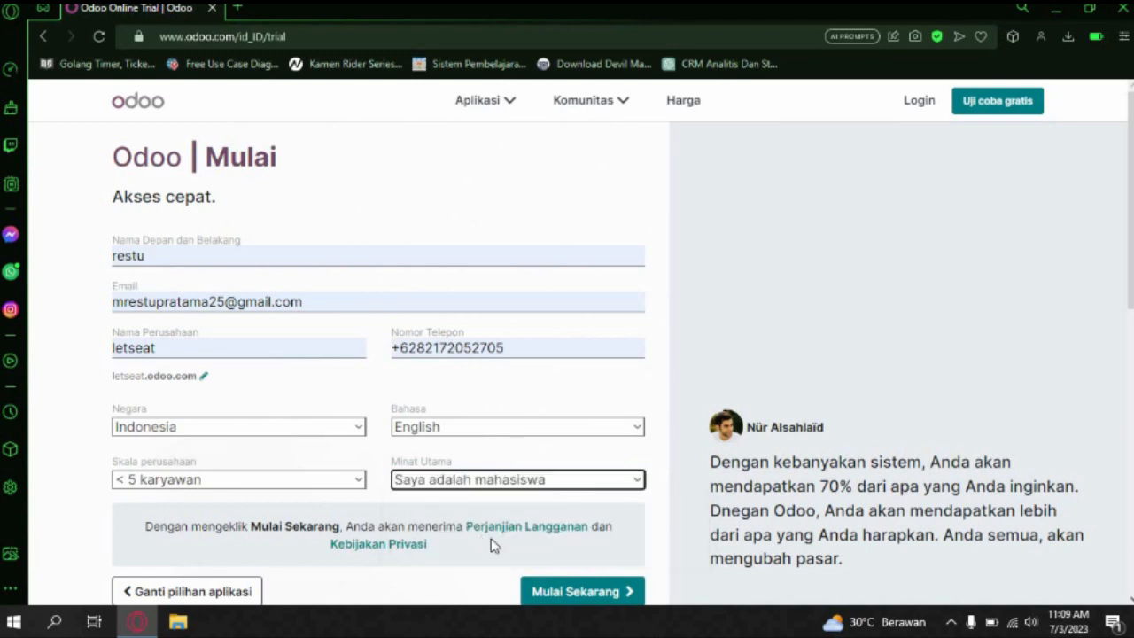
Step: Submit the completed registration form to start the Sales trial
{"action": "scroll", "coordinate": [594, 481], "scroll_direction": "down", "scroll_amount": 3}
{"action": "scroll", "coordinate": [574, 401], "scroll_direction": "up", "scroll_amount": 3}
{"action": "scroll", "coordinate": [509, 453], "scroll_direction": "down", "scroll_amount": 3}
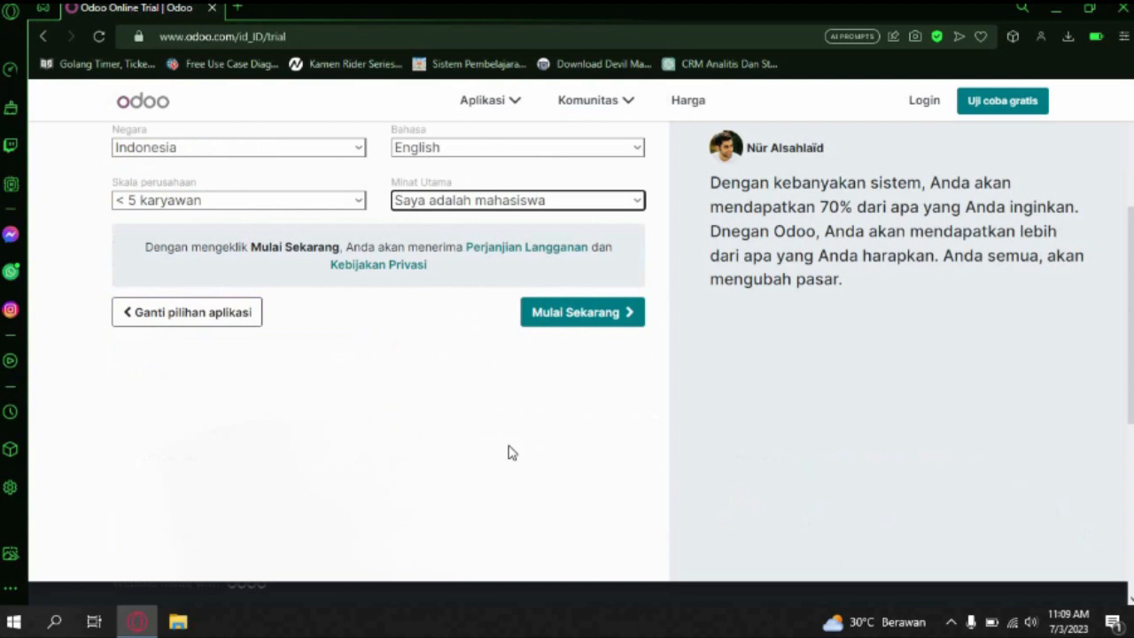
{"action": "left_click", "coordinate": [577, 334]}
{"action": "left_click", "coordinate": [580, 330]}
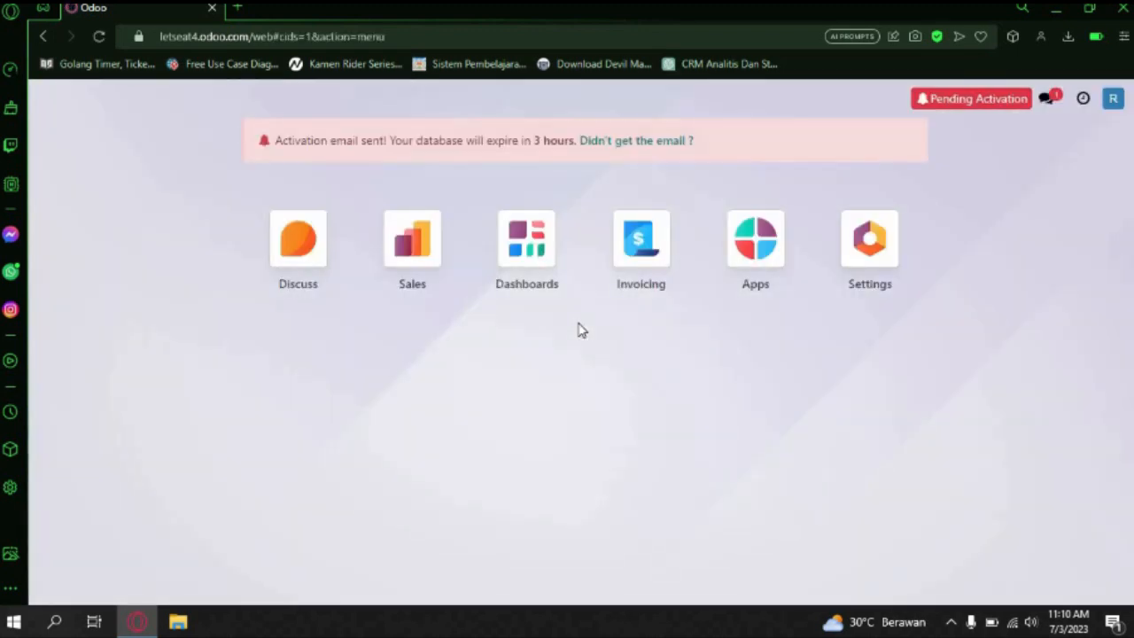
Step: Open the Sales app and apply the company data with its street, city, state and ZIP code filled in
{"action": "left_click", "coordinate": [427, 241]}
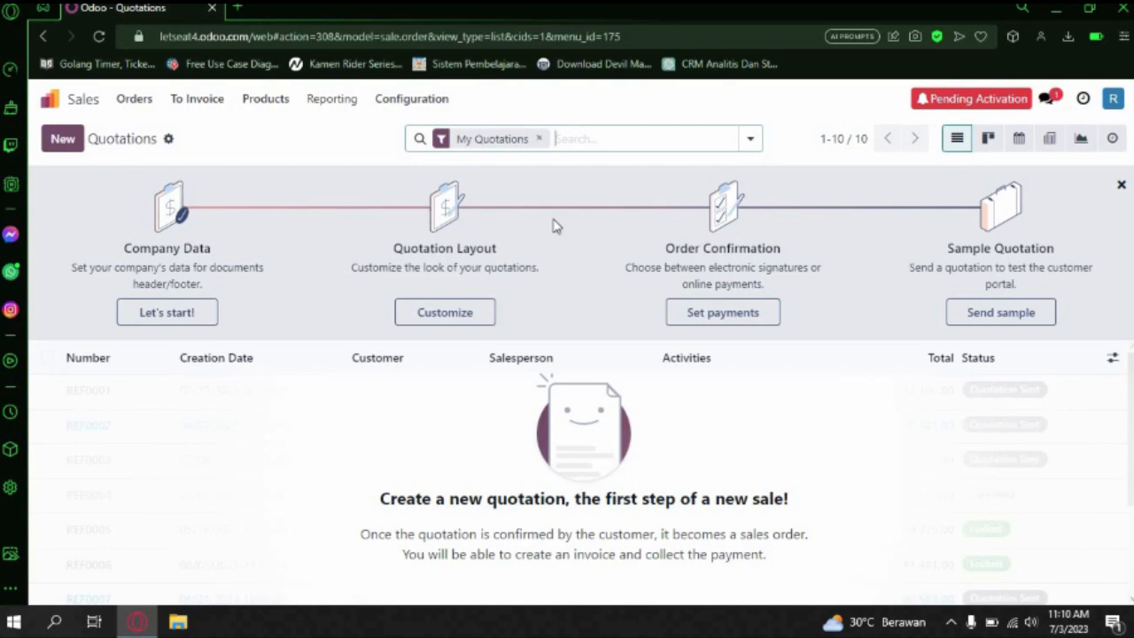
{"action": "left_click", "coordinate": [186, 313]}
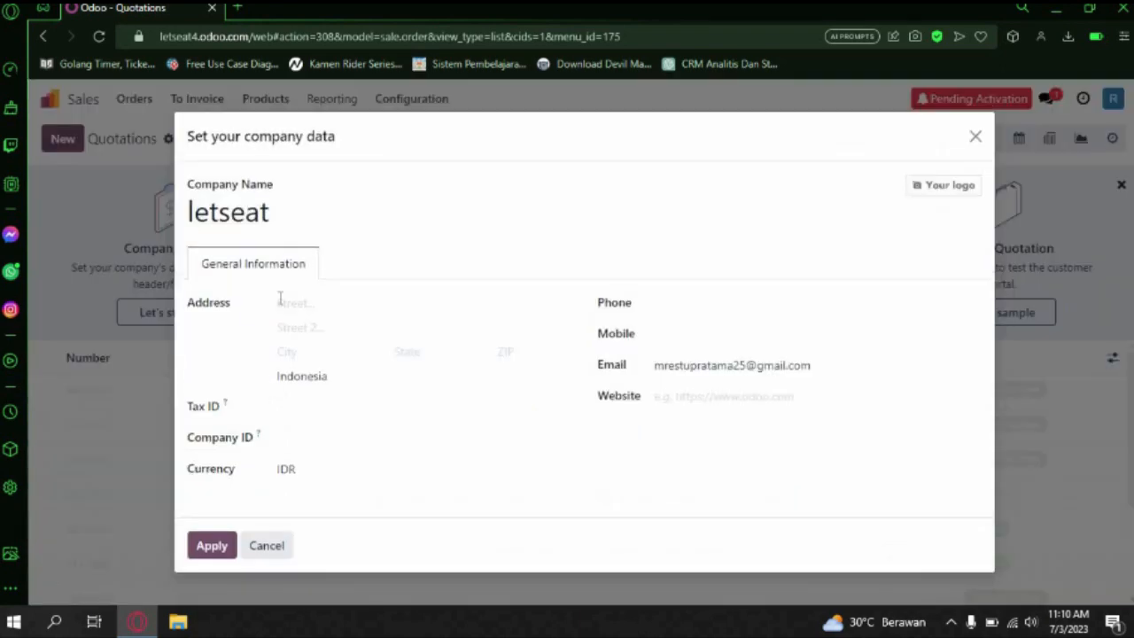
{"action": "left_click", "coordinate": [292, 300]}
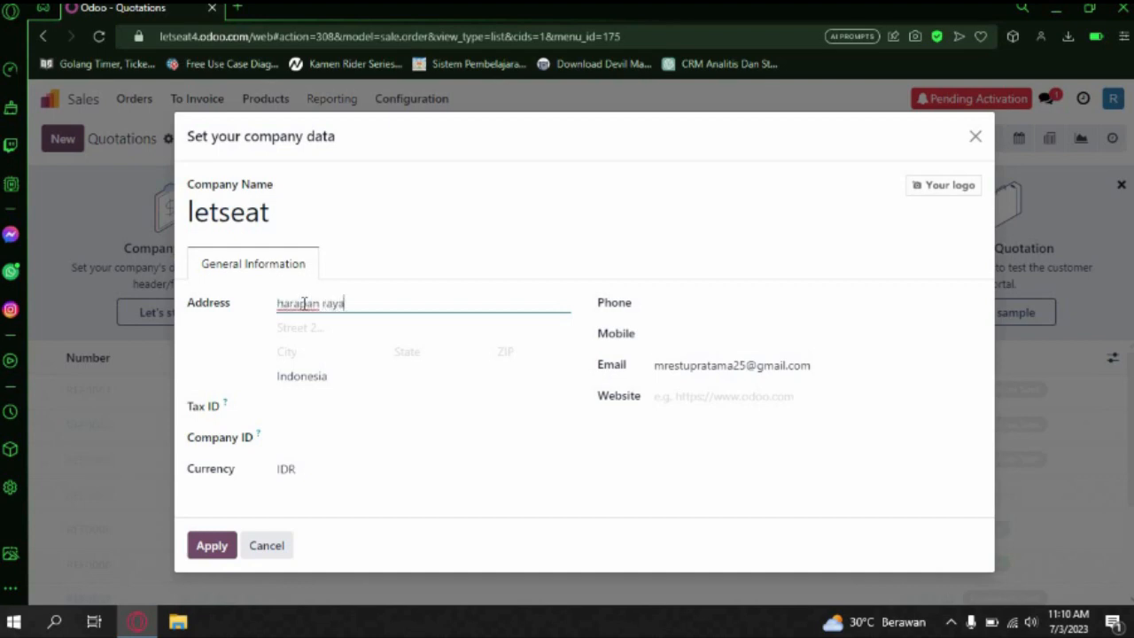
{"action": "left_click", "coordinate": [309, 352]}
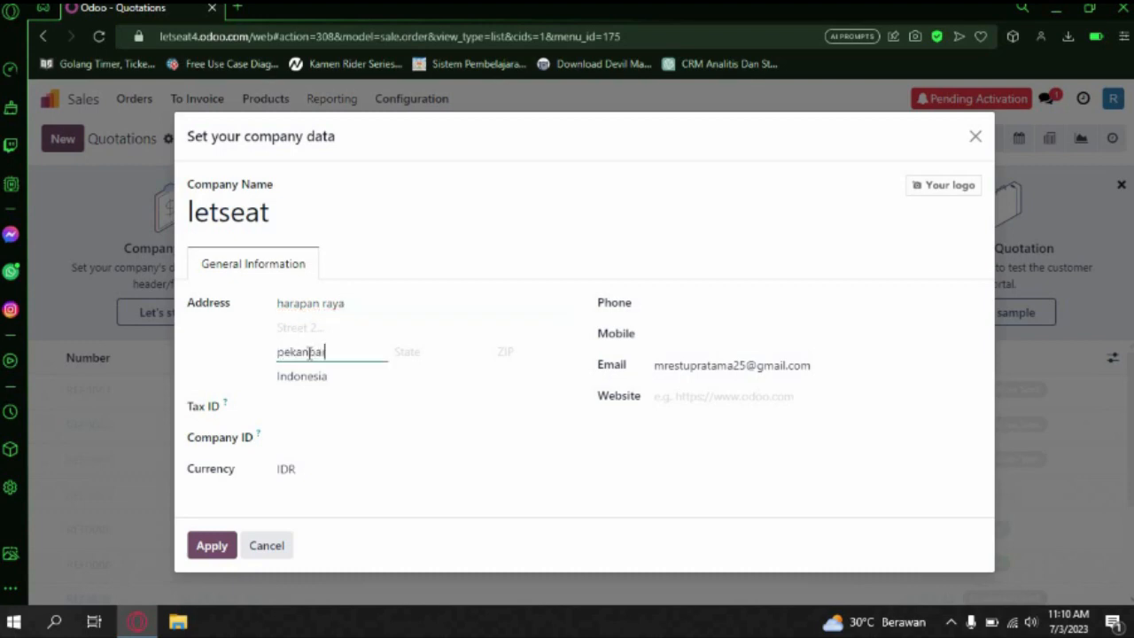
{"action": "left_click", "coordinate": [446, 346]}
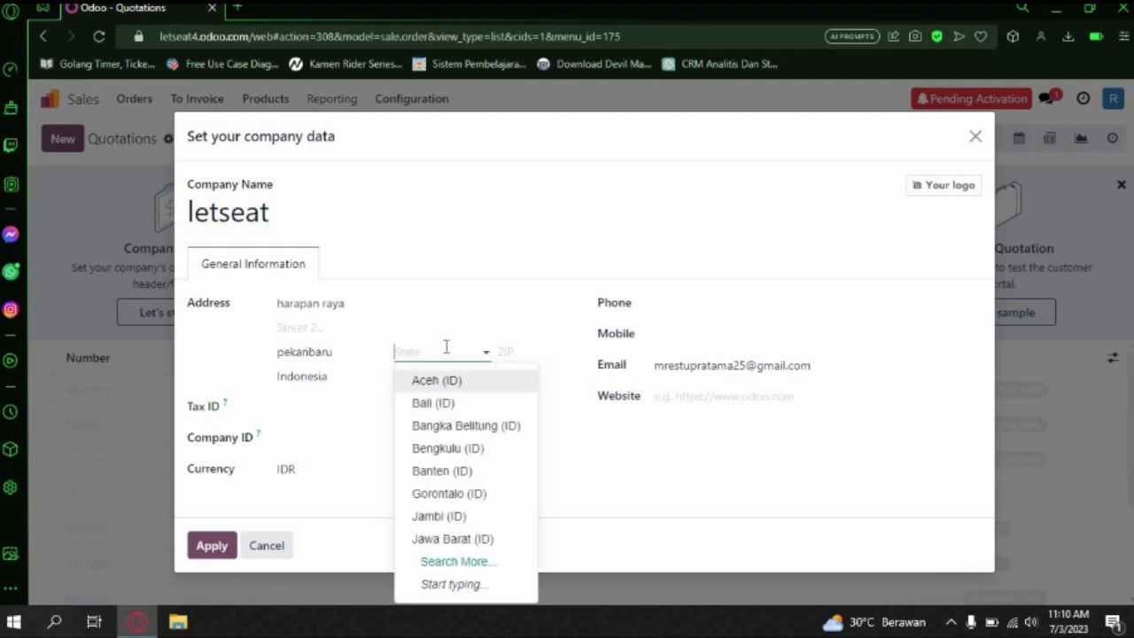
{"action": "type", "text": "ri"}
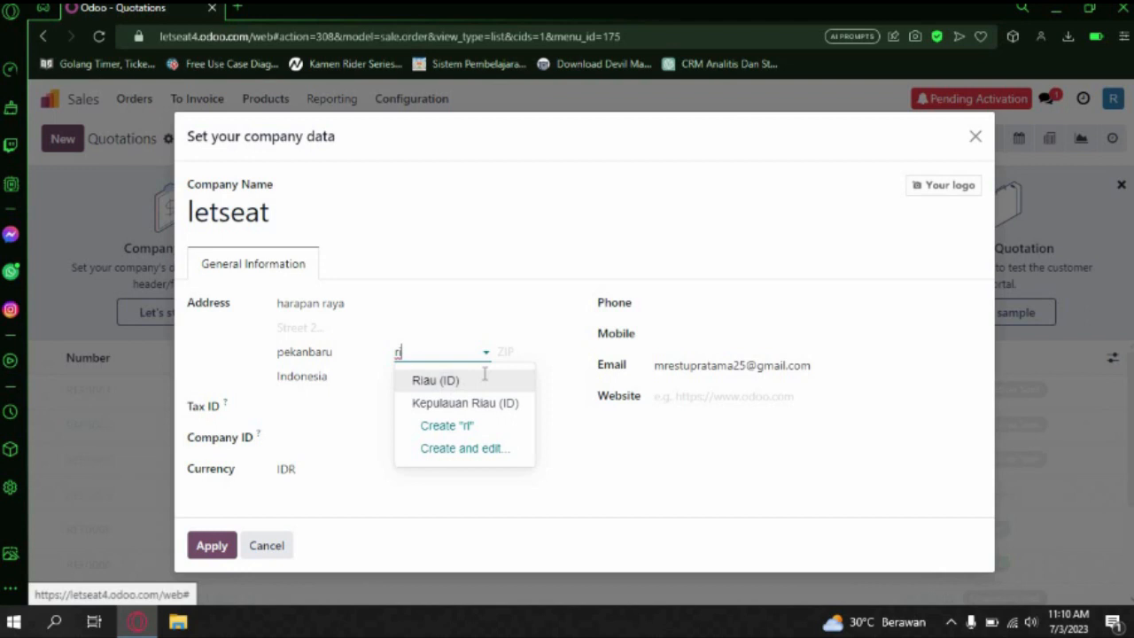
{"action": "left_click", "coordinate": [435, 380]}
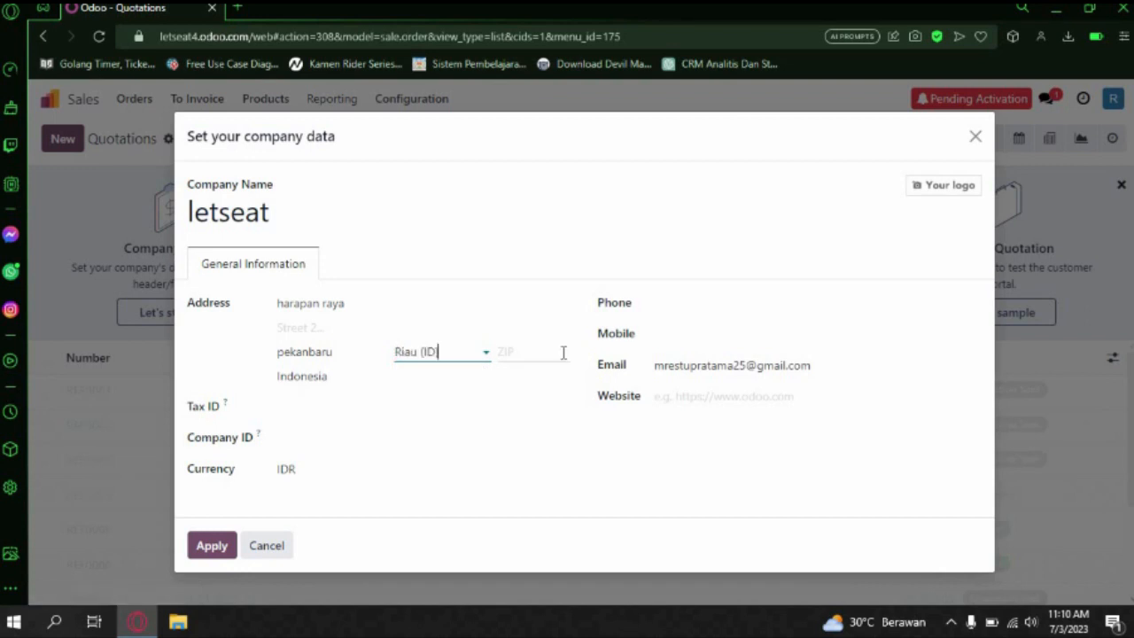
{"action": "left_click", "coordinate": [559, 353]}
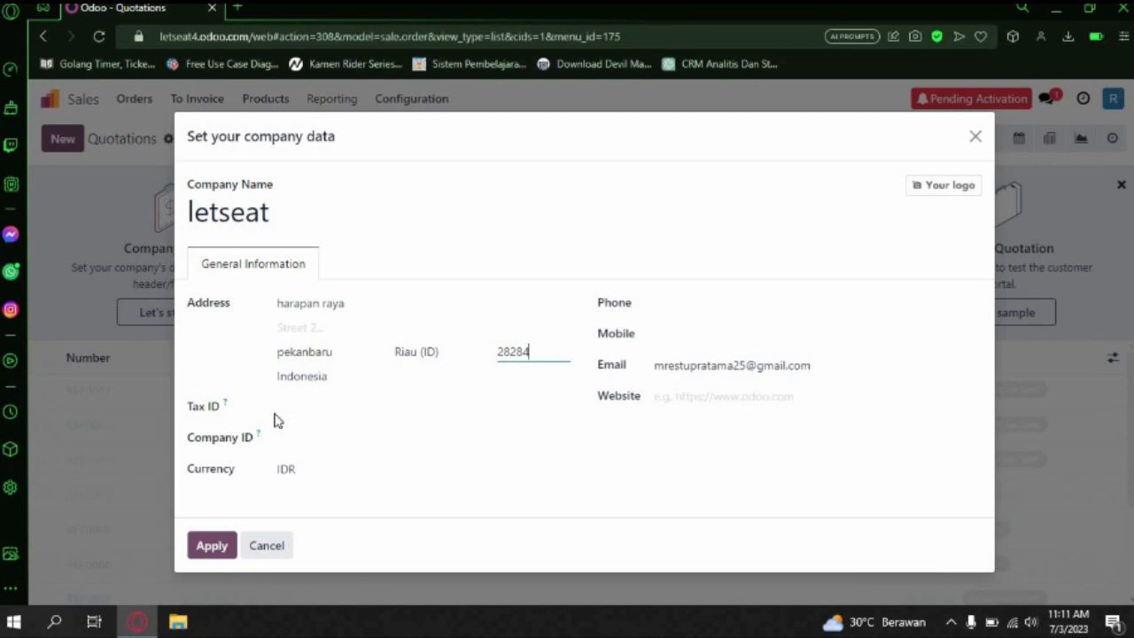
{"action": "left_click", "coordinate": [209, 544]}
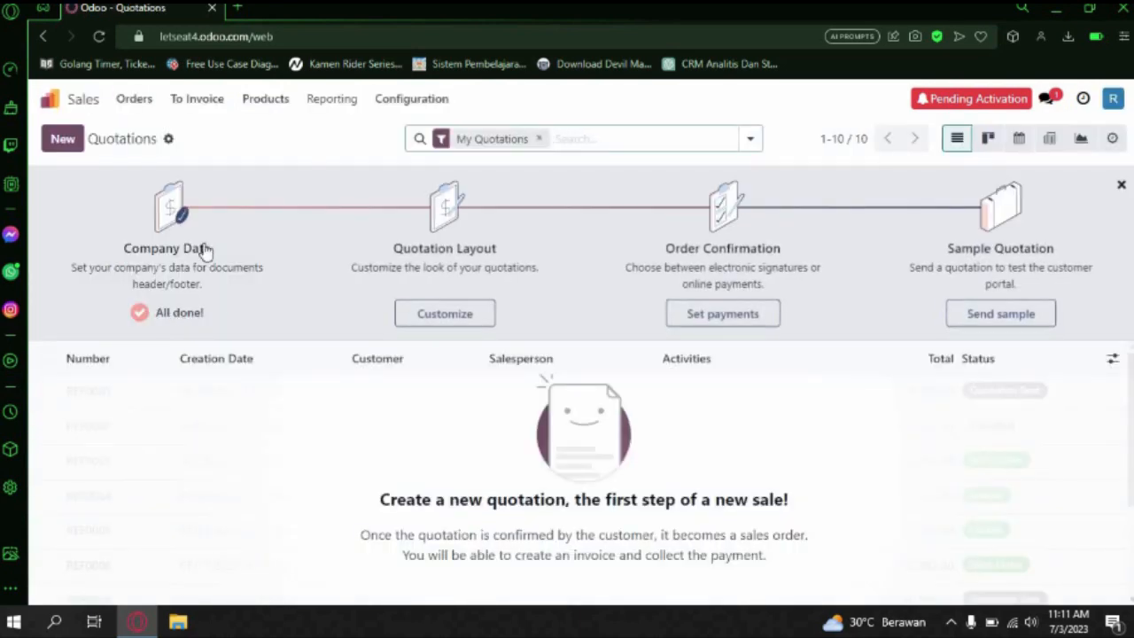
Step: Open the quotation layout settings, try the Boxed, Bold and Striped layouts, and choose Light
{"action": "left_click", "coordinate": [445, 313]}
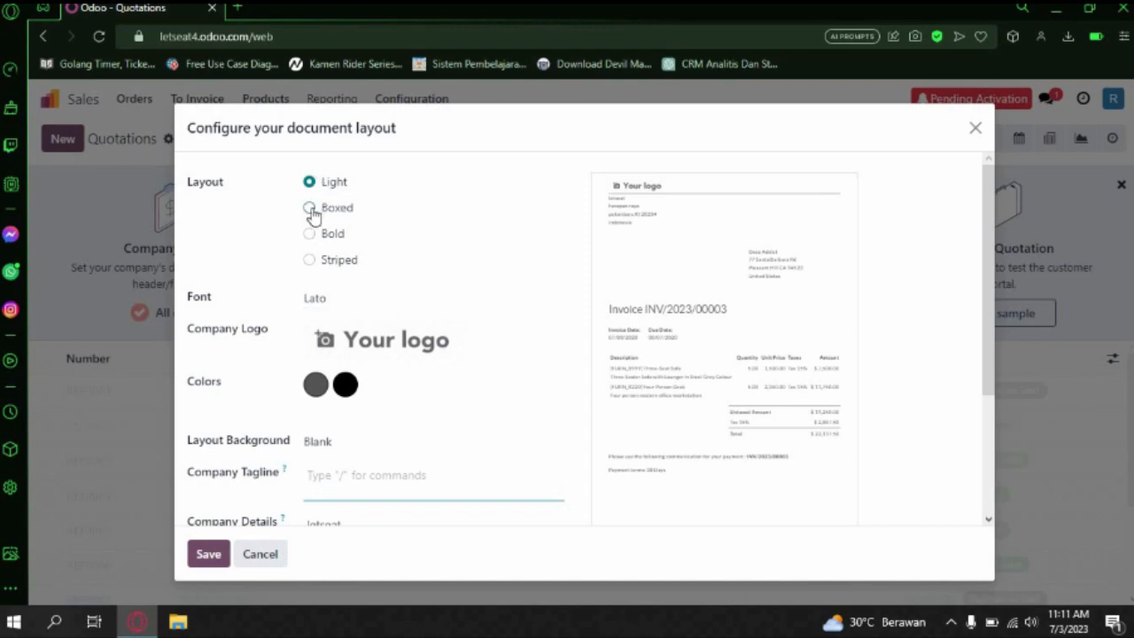
{"action": "left_click", "coordinate": [309, 209]}
{"action": "left_click", "coordinate": [309, 234]}
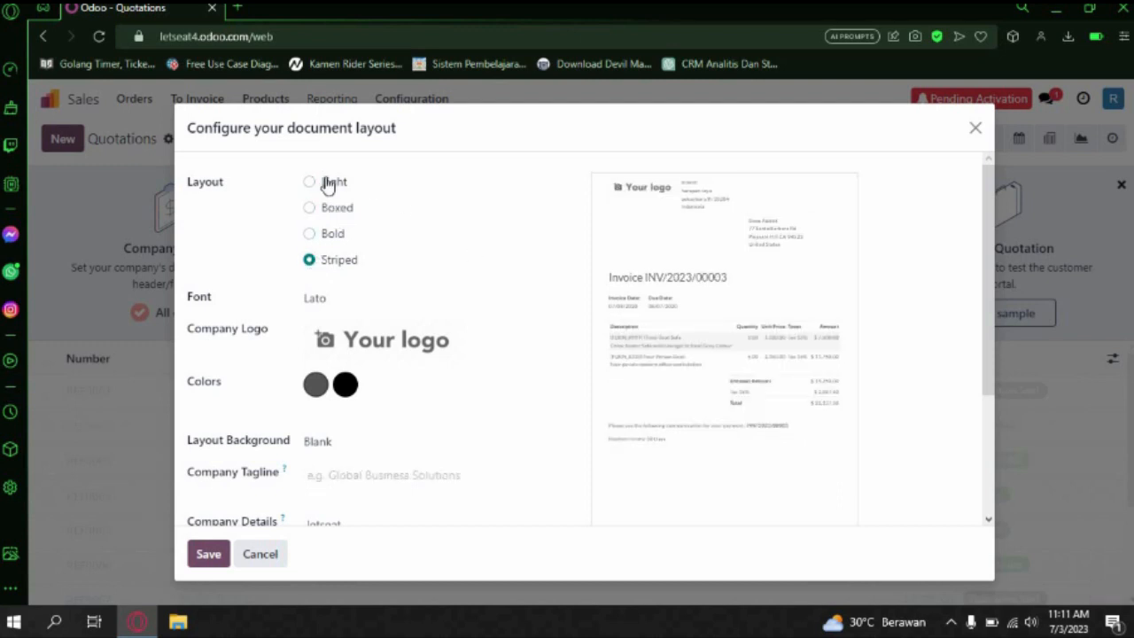
{"action": "left_click", "coordinate": [310, 183]}
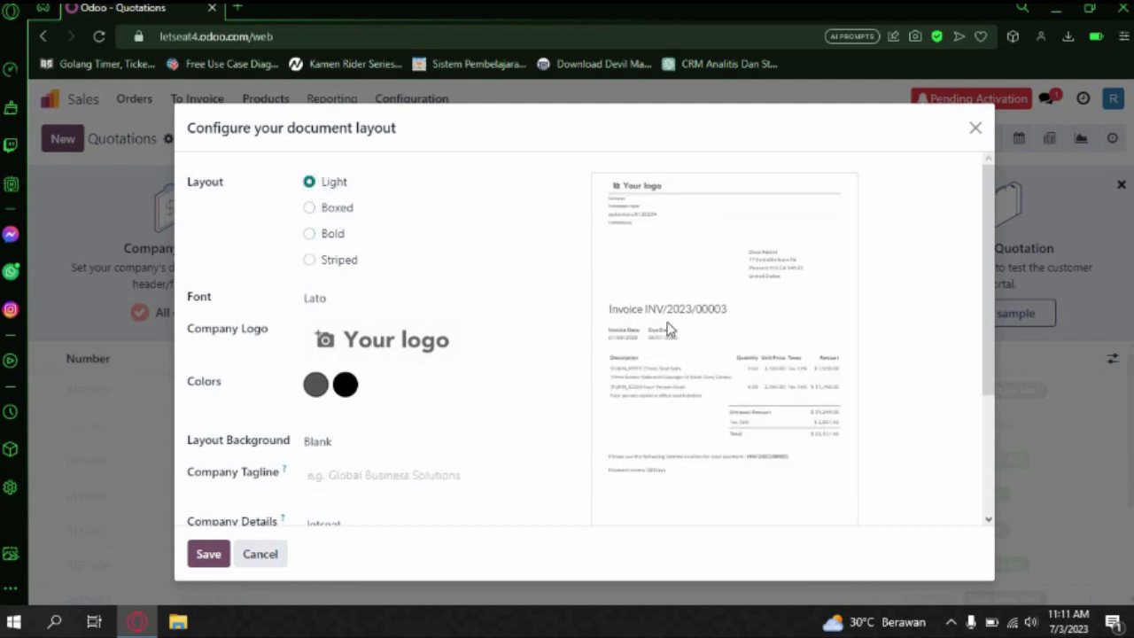
Step: Review the font, logo, color and background options, keep Lato and Blank, and save the document layout
{"action": "mouse_move", "coordinate": [323, 344]}
{"action": "left_click", "coordinate": [388, 308]}
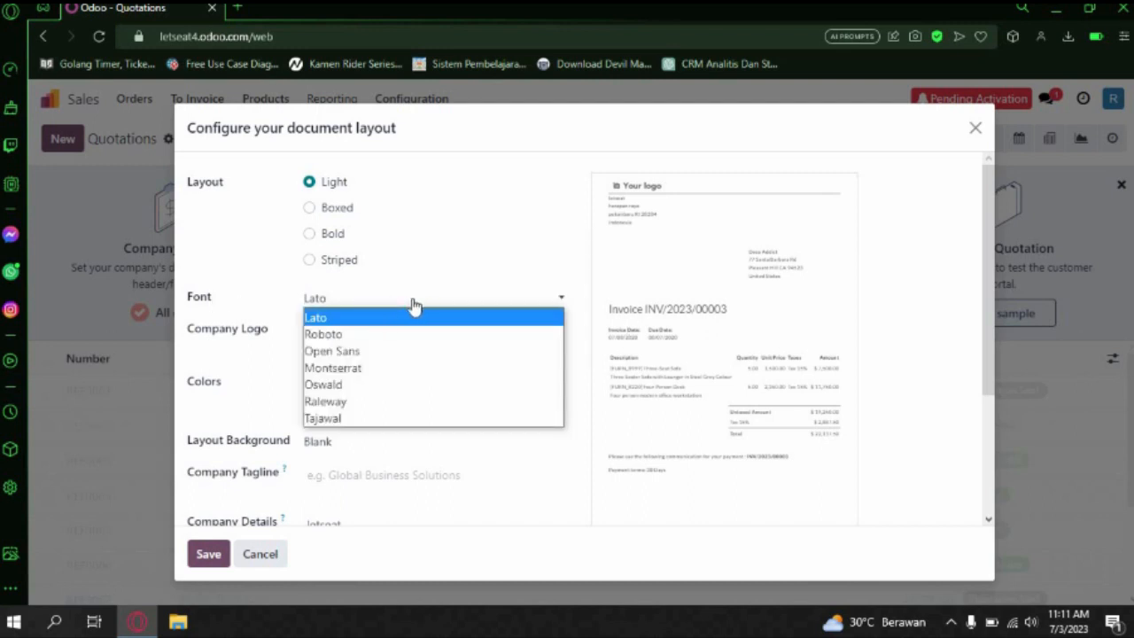
{"action": "left_click", "coordinate": [416, 306]}
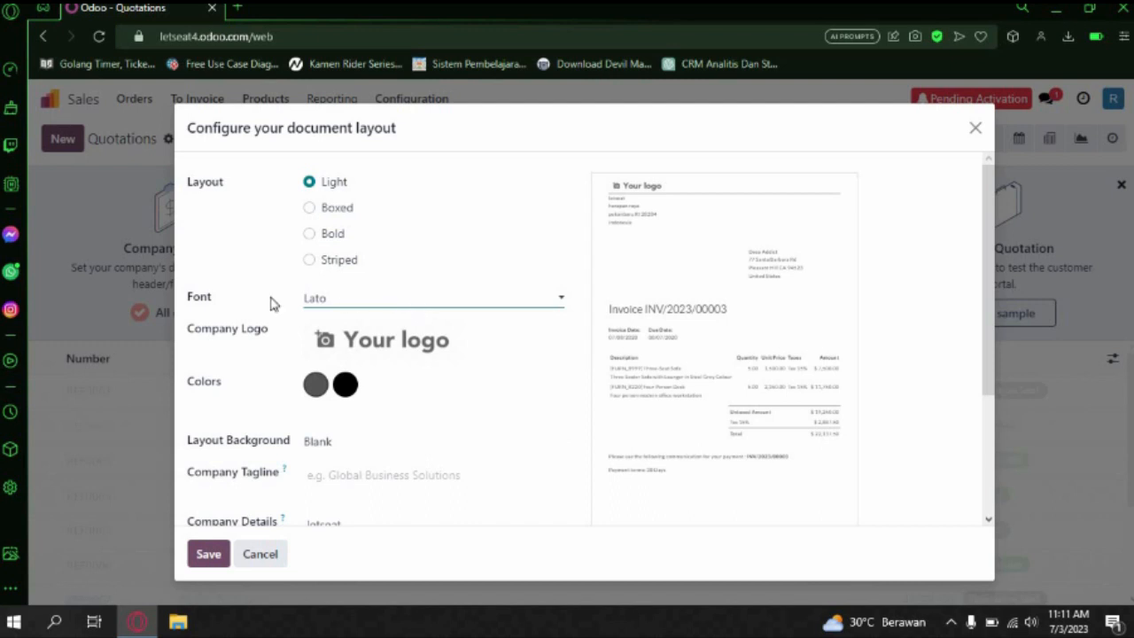
{"action": "mouse_move", "coordinate": [361, 359]}
{"action": "scroll", "coordinate": [319, 415], "scroll_direction": "down", "scroll_amount": 2}
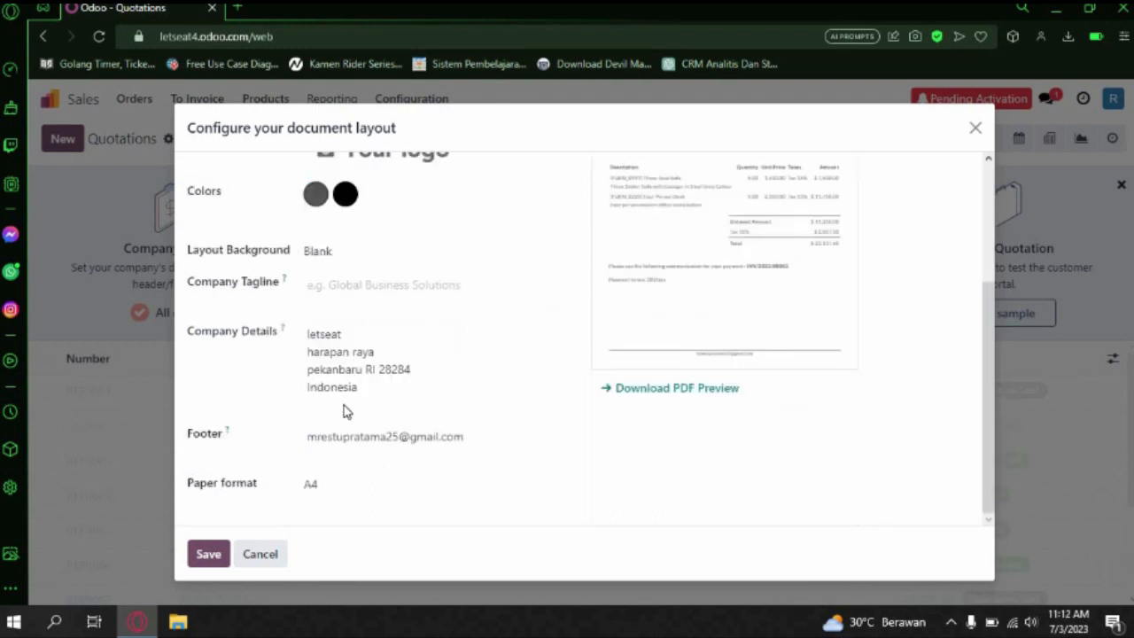
{"action": "left_click", "coordinate": [355, 250]}
{"action": "left_click", "coordinate": [367, 251]}
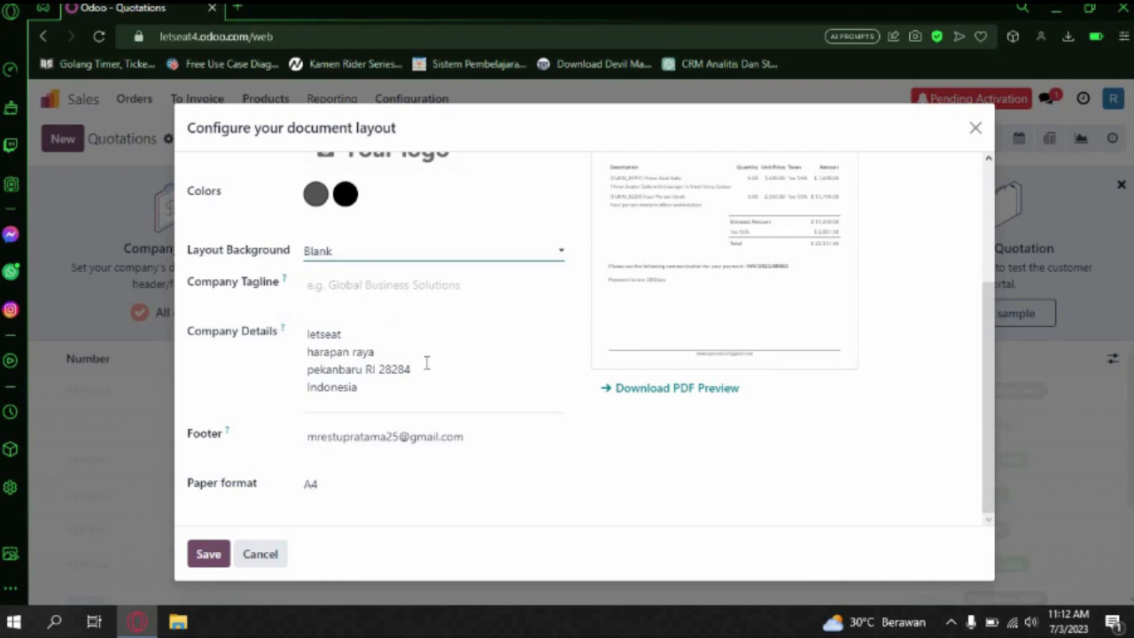
{"action": "mouse_move", "coordinate": [285, 281]}
{"action": "left_click", "coordinate": [209, 554]}
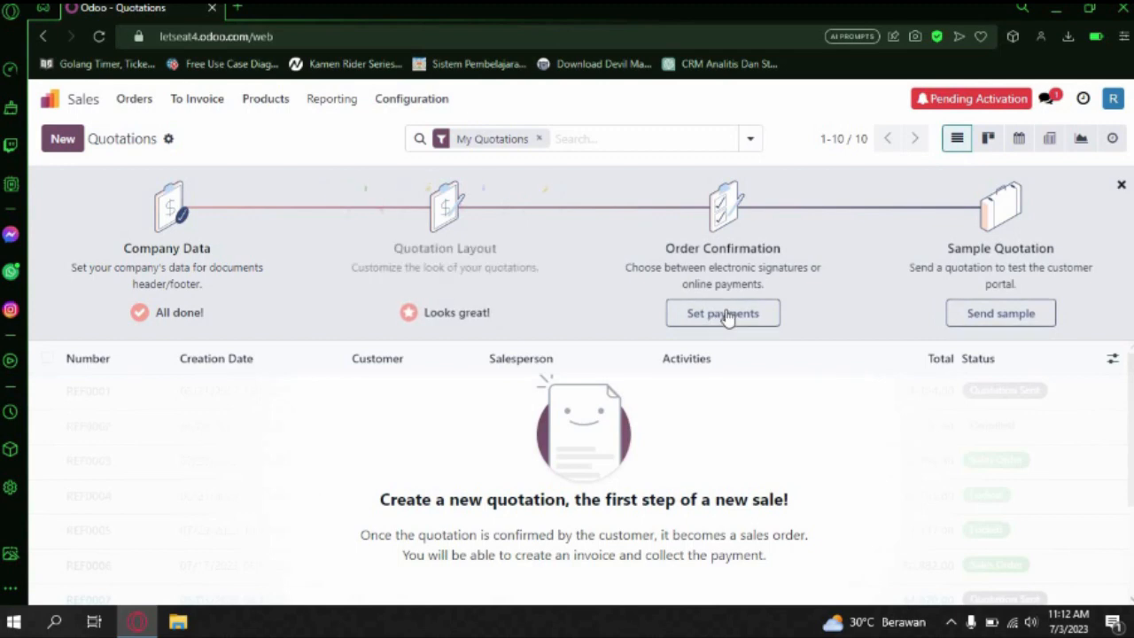
Step: Set quotations to be confirmed by electronic signature and send the sample quotation
{"action": "left_click", "coordinate": [723, 316]}
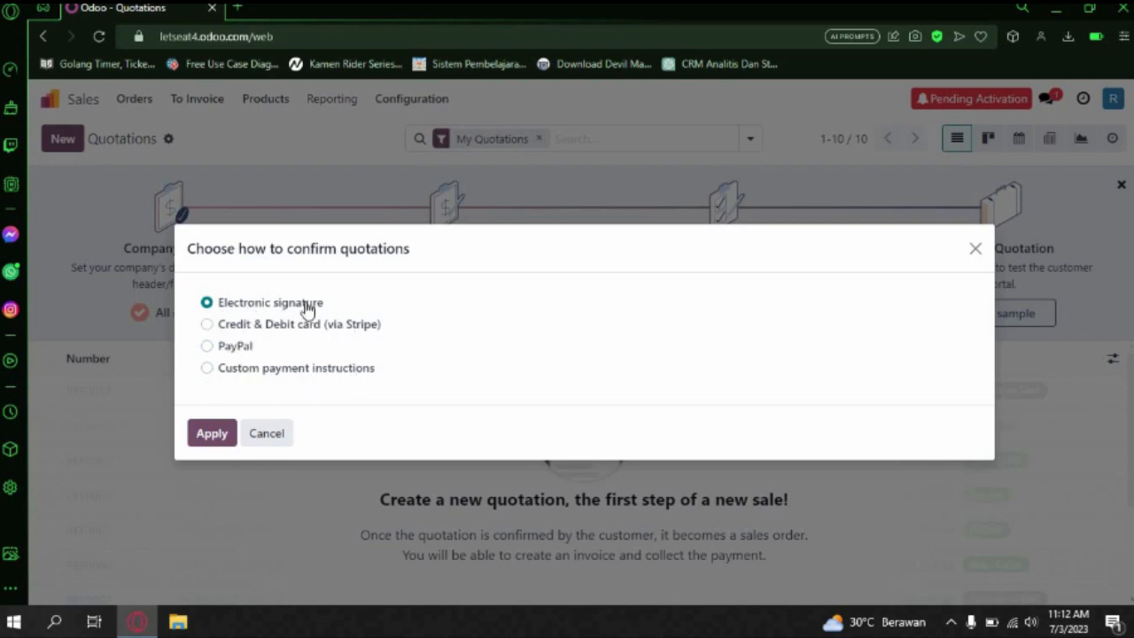
{"action": "left_click", "coordinate": [222, 434]}
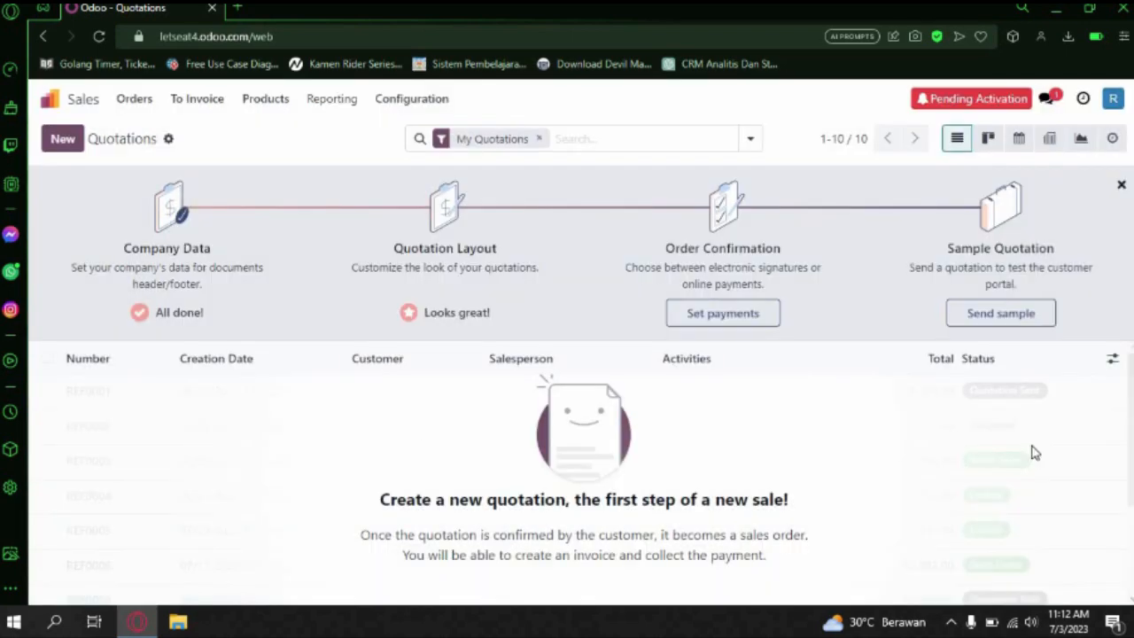
{"action": "left_click", "coordinate": [1017, 321]}
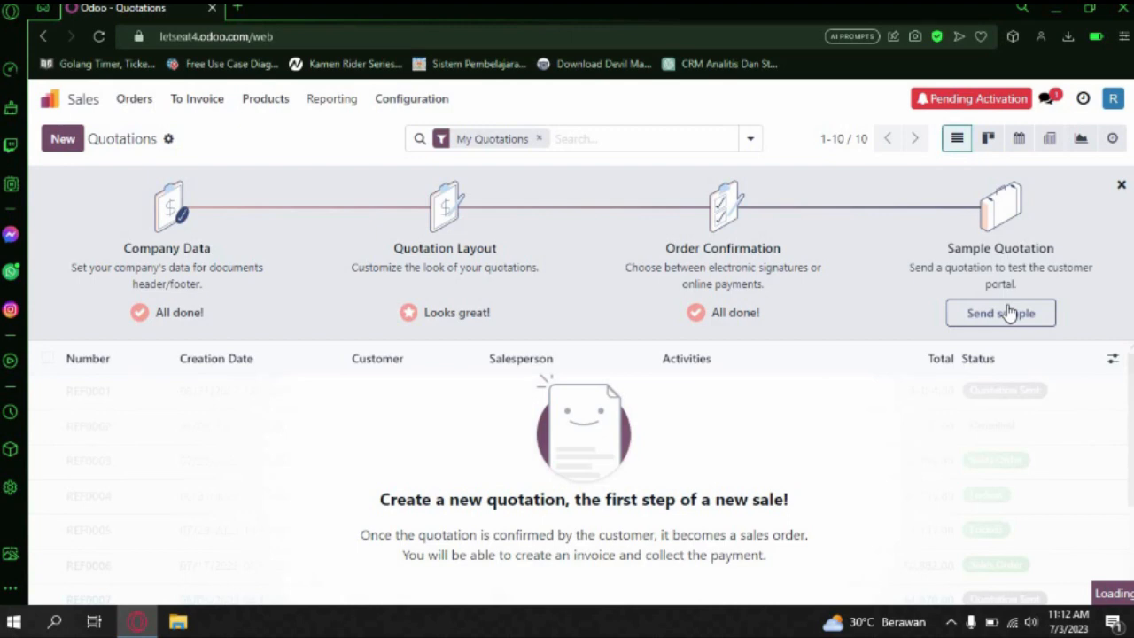
{"action": "left_click", "coordinate": [1001, 309]}
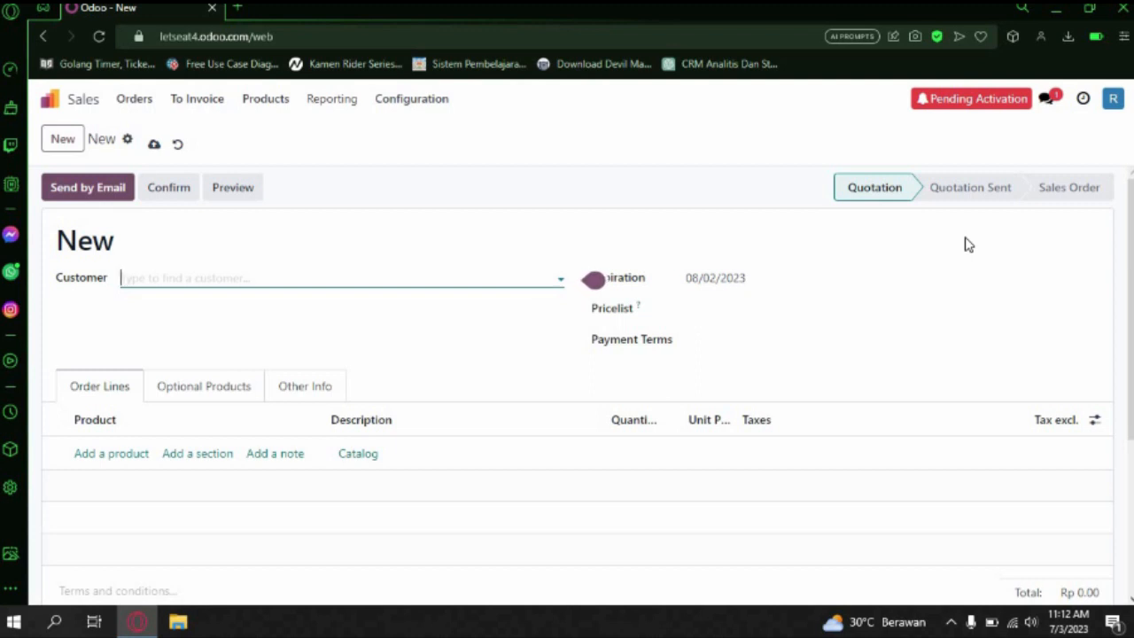
Step: Choose letseat as the new quotation's customer, look over the form and open the quotation's additional actions
{"action": "left_click", "coordinate": [200, 280]}
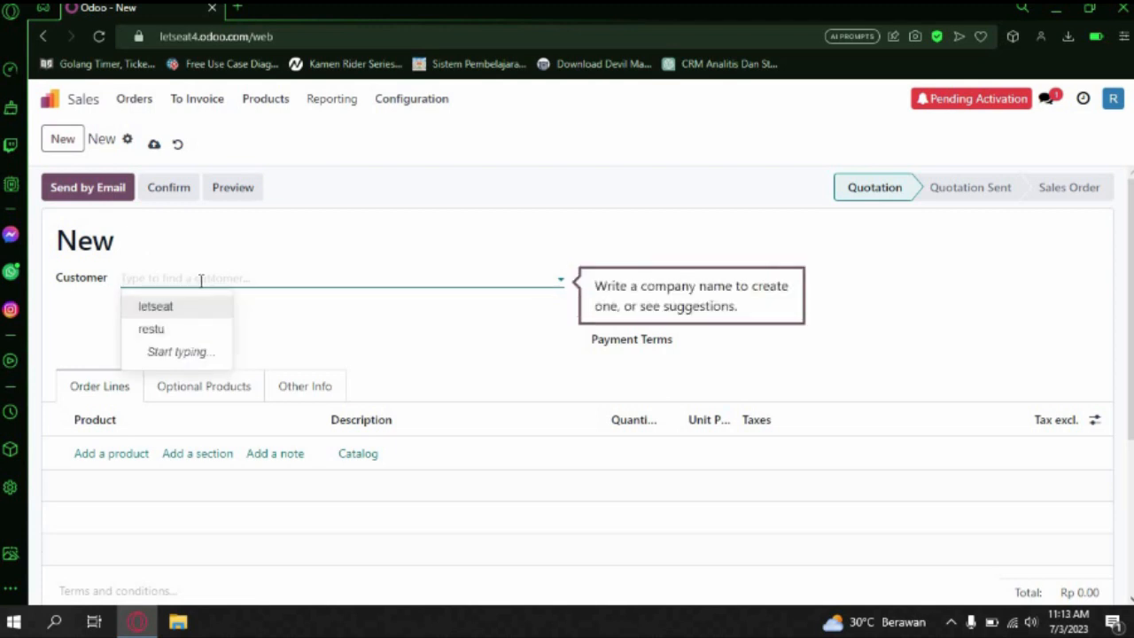
{"action": "left_click", "coordinate": [189, 307]}
{"action": "scroll", "coordinate": [328, 329], "scroll_direction": "down", "scroll_amount": 3}
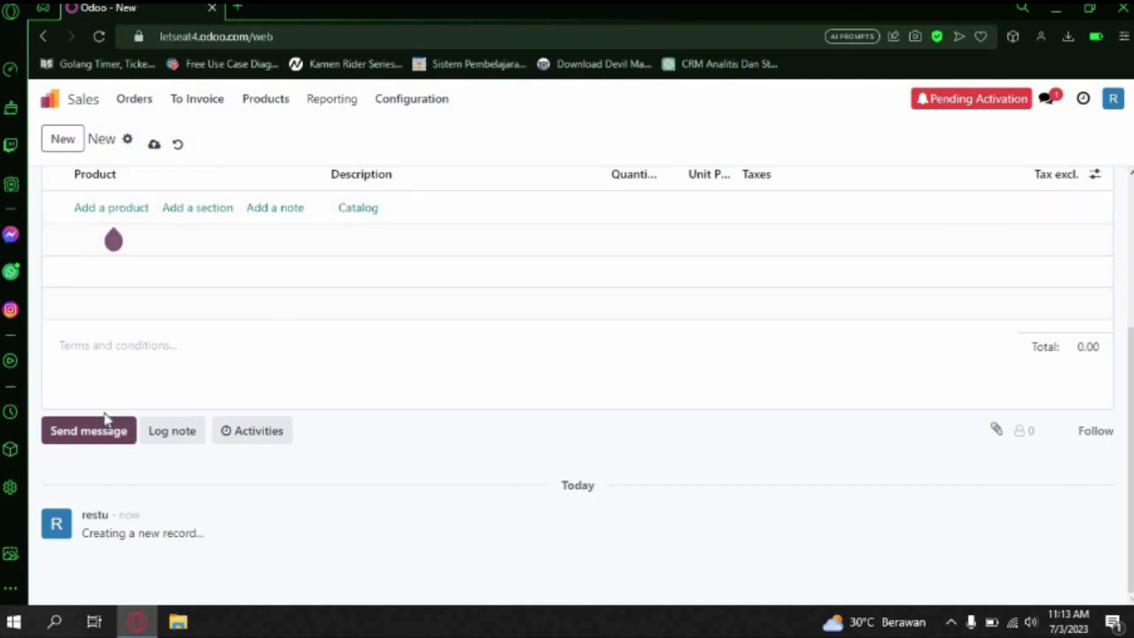
{"action": "scroll", "coordinate": [836, 413], "scroll_direction": "up", "scroll_amount": 3}
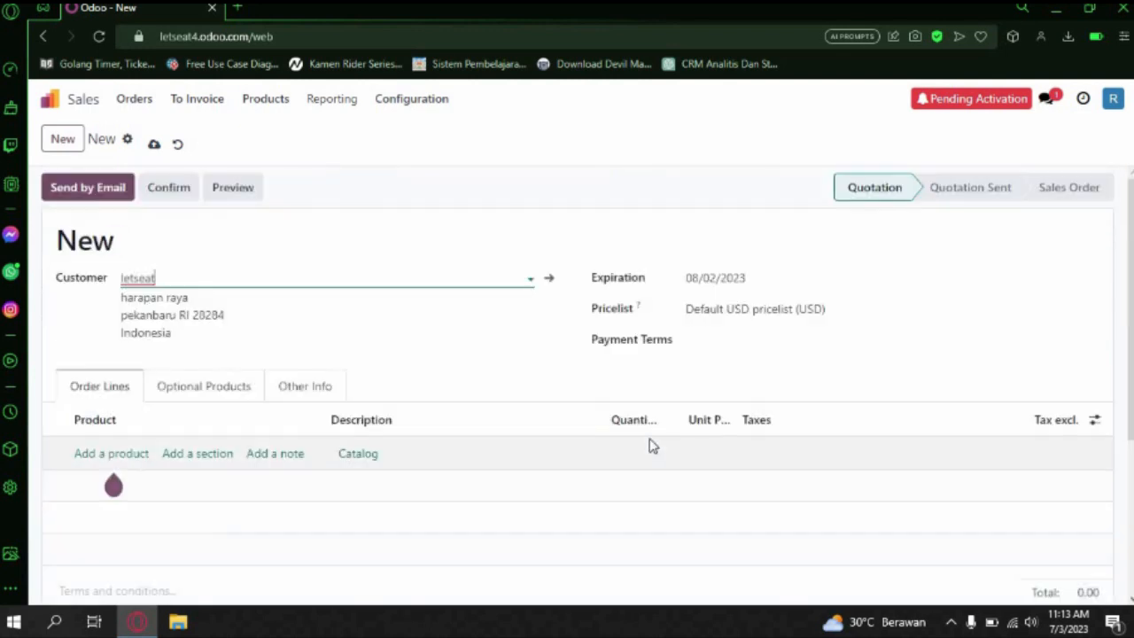
{"action": "left_click", "coordinate": [126, 139]}
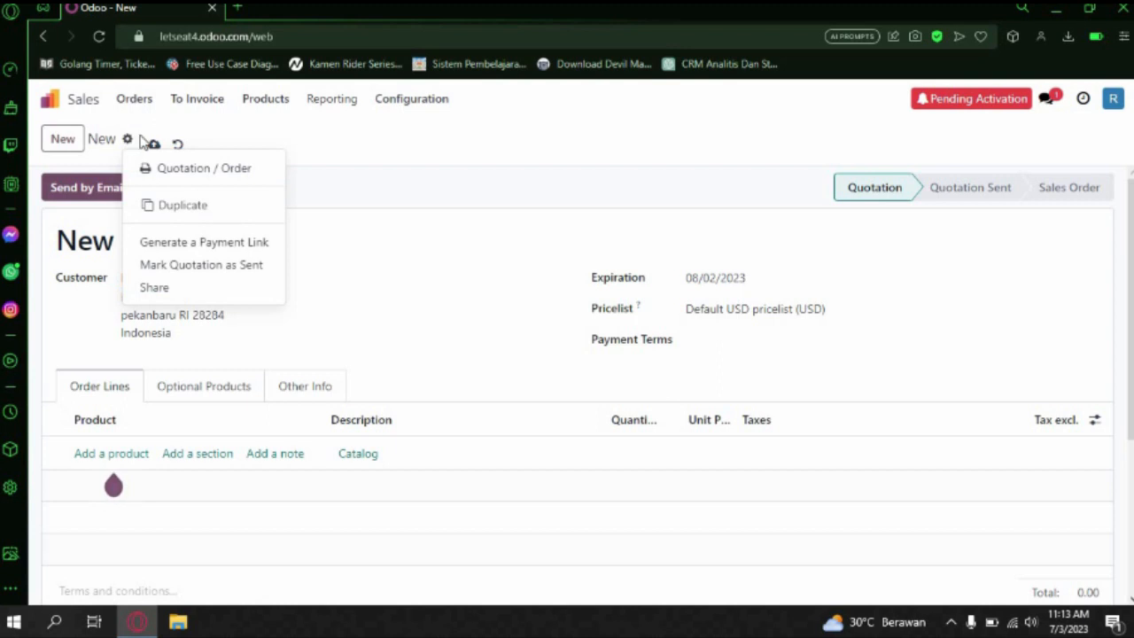
Step: Print the letseat quotation as a PDF, download it to the Documents category and open the downloaded file
{"action": "left_click", "coordinate": [186, 174]}
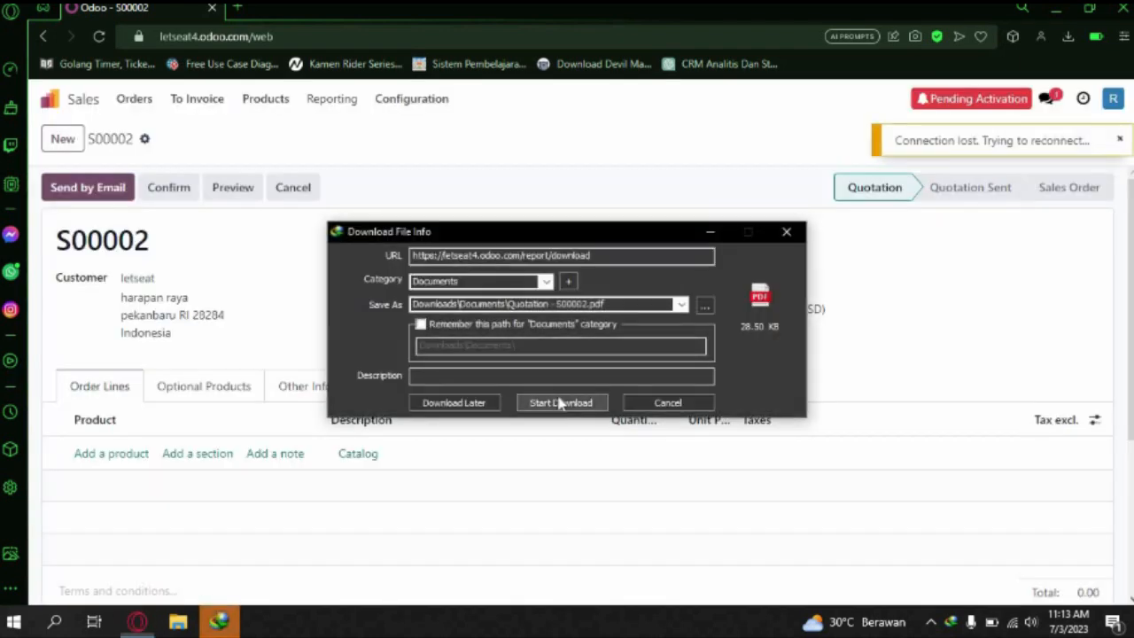
{"action": "left_click", "coordinate": [559, 403]}
{"action": "left_click", "coordinate": [423, 381]}
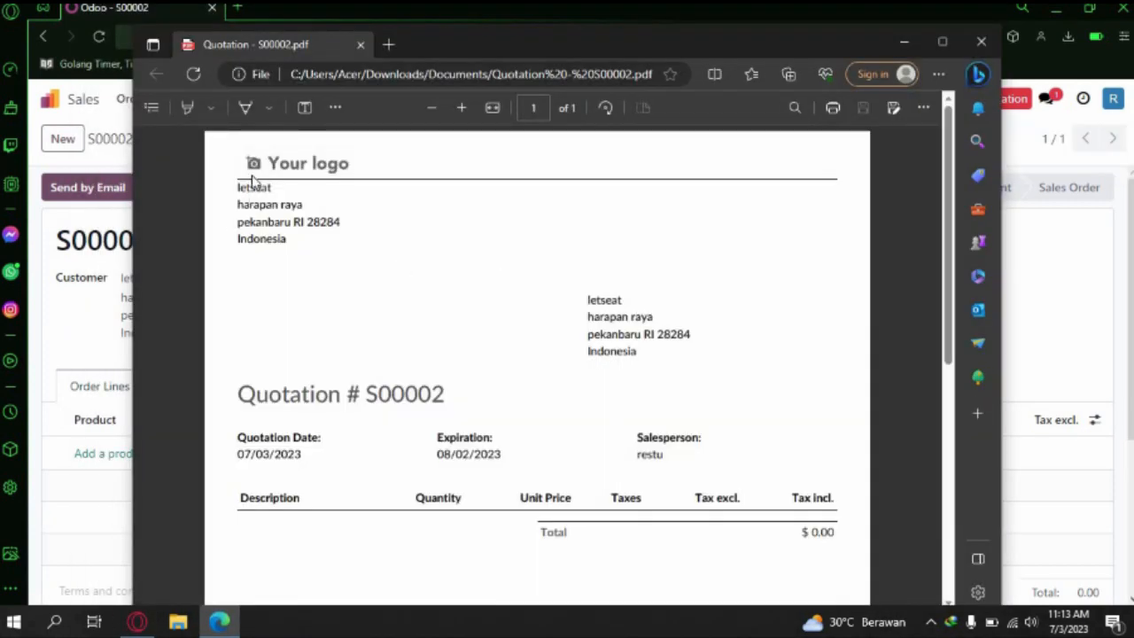
Step: Look through the quotation PDF and examine its line-item column headings from Description to Tax incl
{"action": "scroll", "coordinate": [393, 307], "scroll_direction": "down", "scroll_amount": 5}
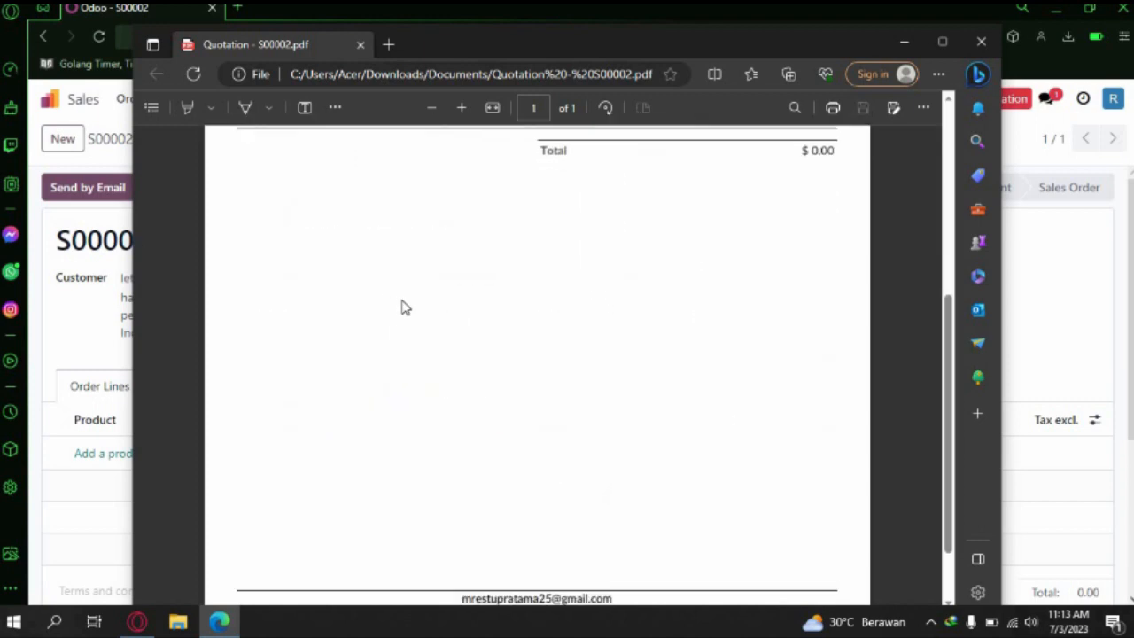
{"action": "scroll", "coordinate": [316, 316], "scroll_direction": "up", "scroll_amount": 3}
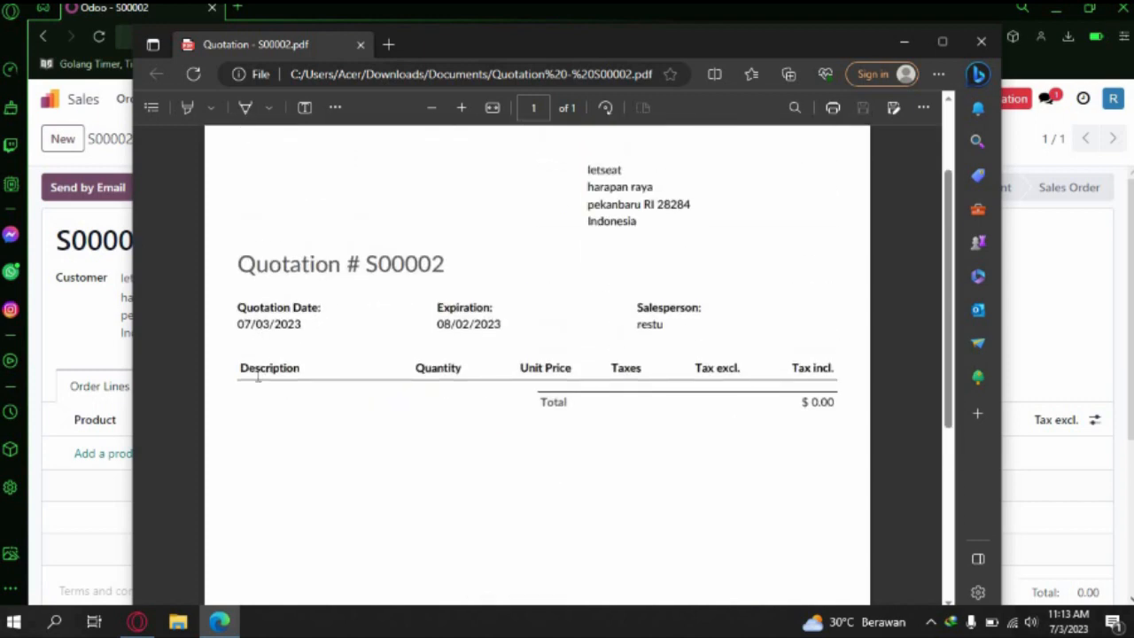
{"action": "double_click", "coordinate": [294, 367]}
{"action": "double_click", "coordinate": [438, 367]}
{"action": "double_click", "coordinate": [555, 367]}
{"action": "double_click", "coordinate": [624, 367]}
{"action": "double_click", "coordinate": [714, 367]}
{"action": "left_click_drag", "start_coordinate": [791, 368], "coordinate": [834, 369]}
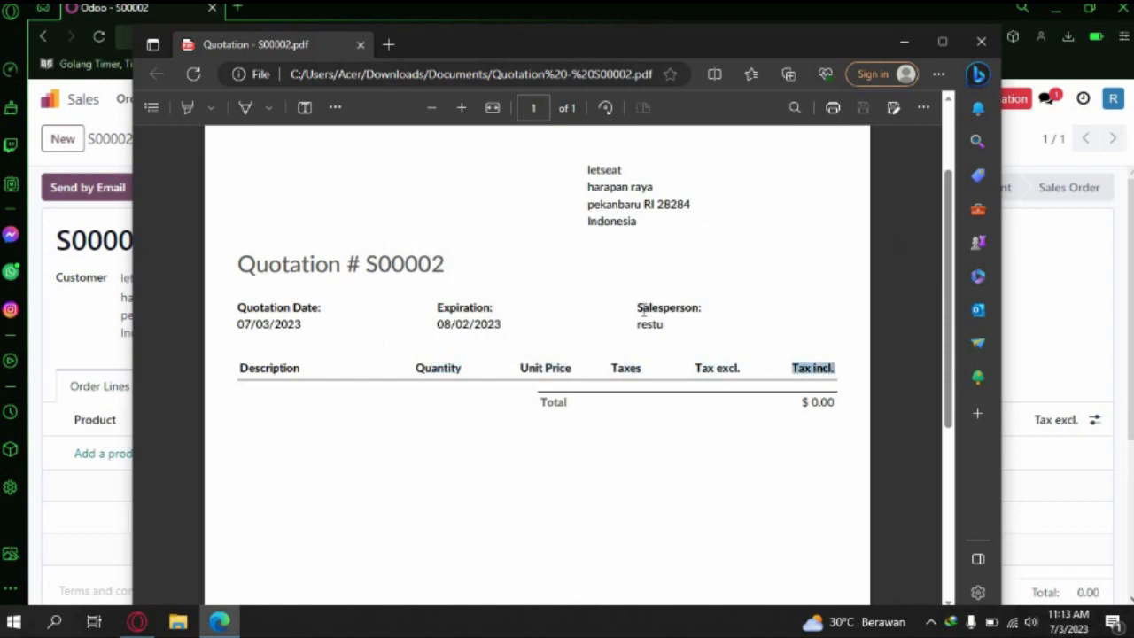
Step: Examine the salesperson, expiration and quotation dates, addresses and footer in the quotation PDF, and close it
{"action": "left_click_drag", "start_coordinate": [638, 308], "coordinate": [670, 310]}
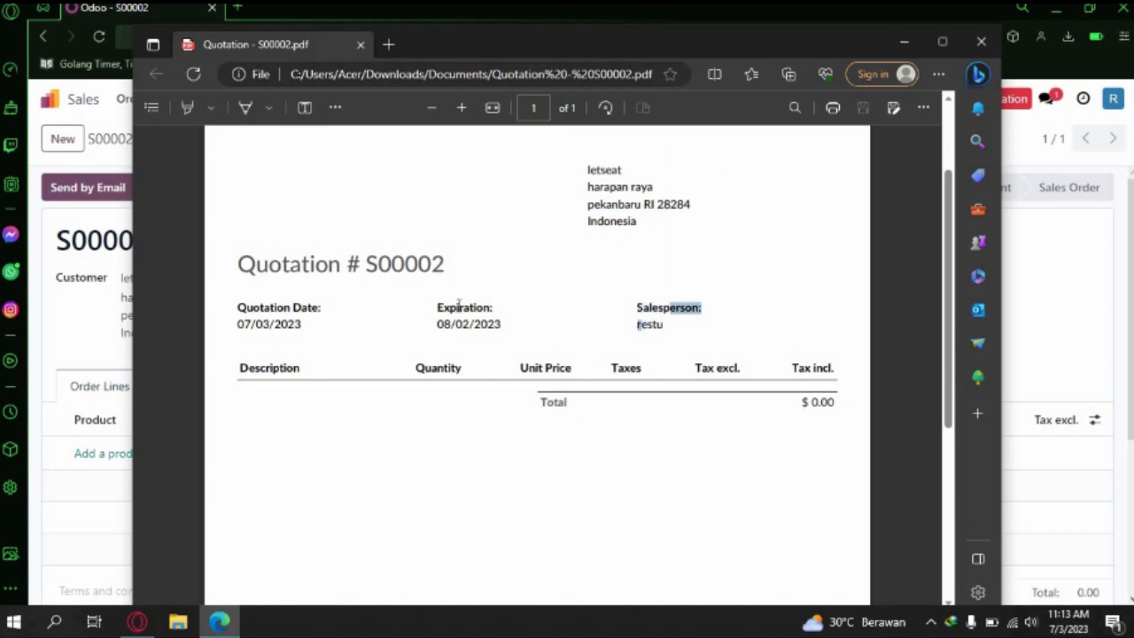
{"action": "left_click_drag", "start_coordinate": [459, 304], "coordinate": [498, 324]}
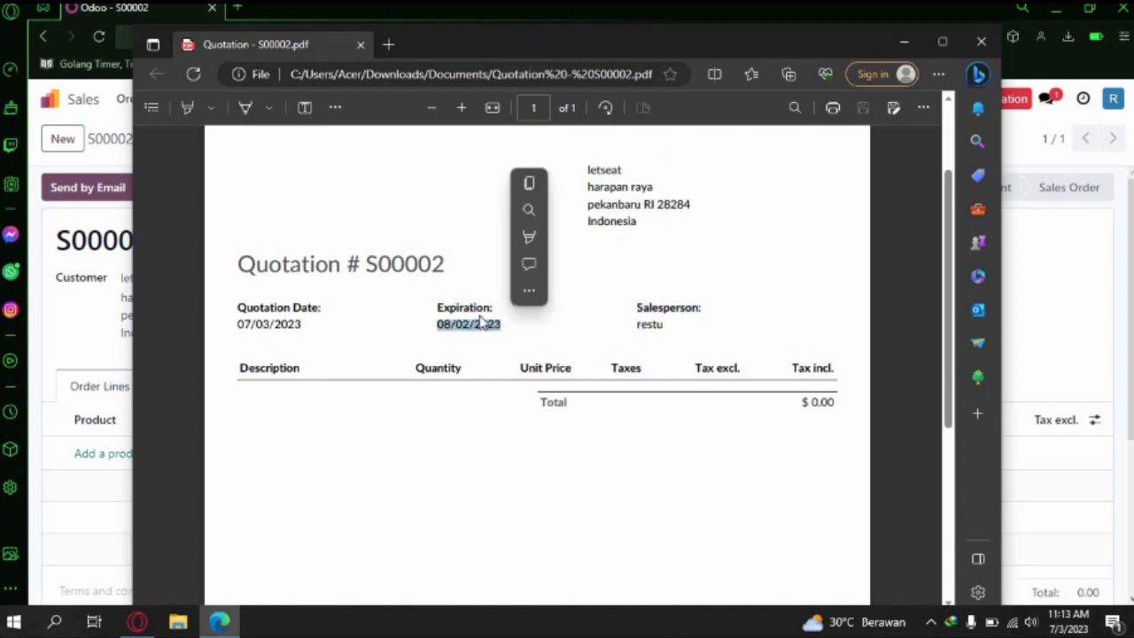
{"action": "double_click", "coordinate": [447, 325]}
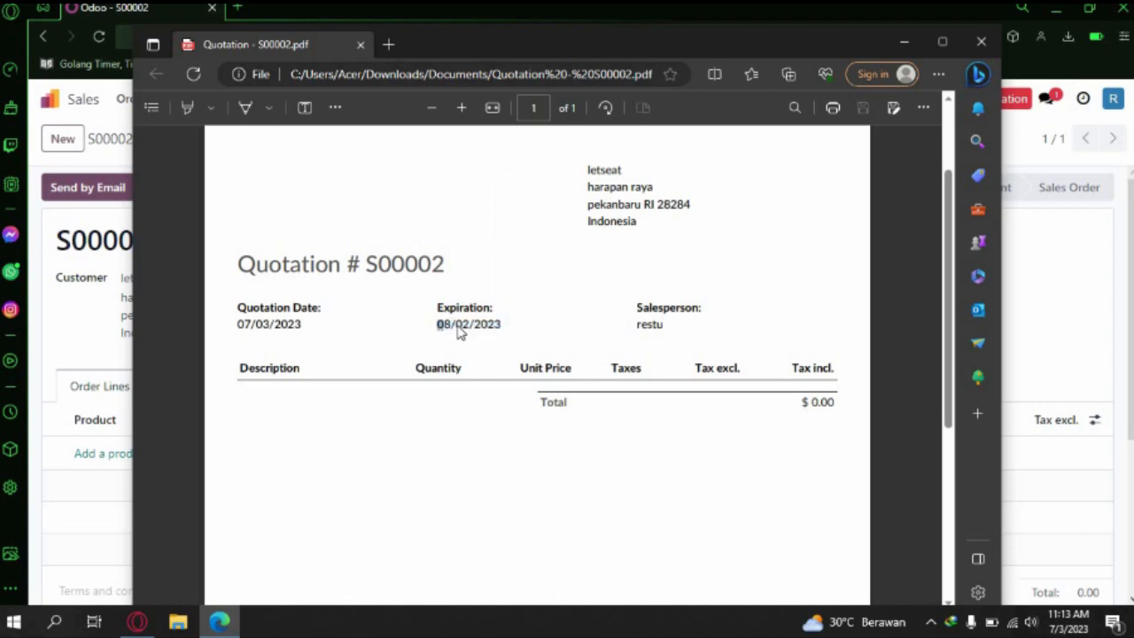
{"action": "double_click", "coordinate": [470, 325]}
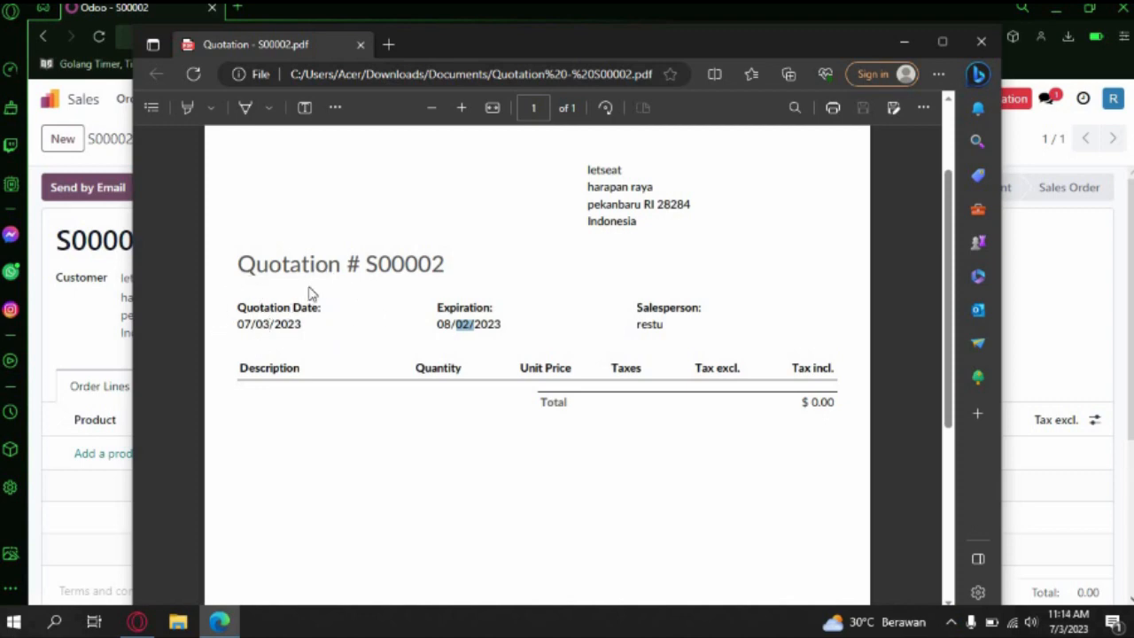
{"action": "left_click_drag", "start_coordinate": [238, 328], "coordinate": [271, 329]}
{"action": "scroll", "coordinate": [541, 301], "scroll_direction": "up", "scroll_amount": 2}
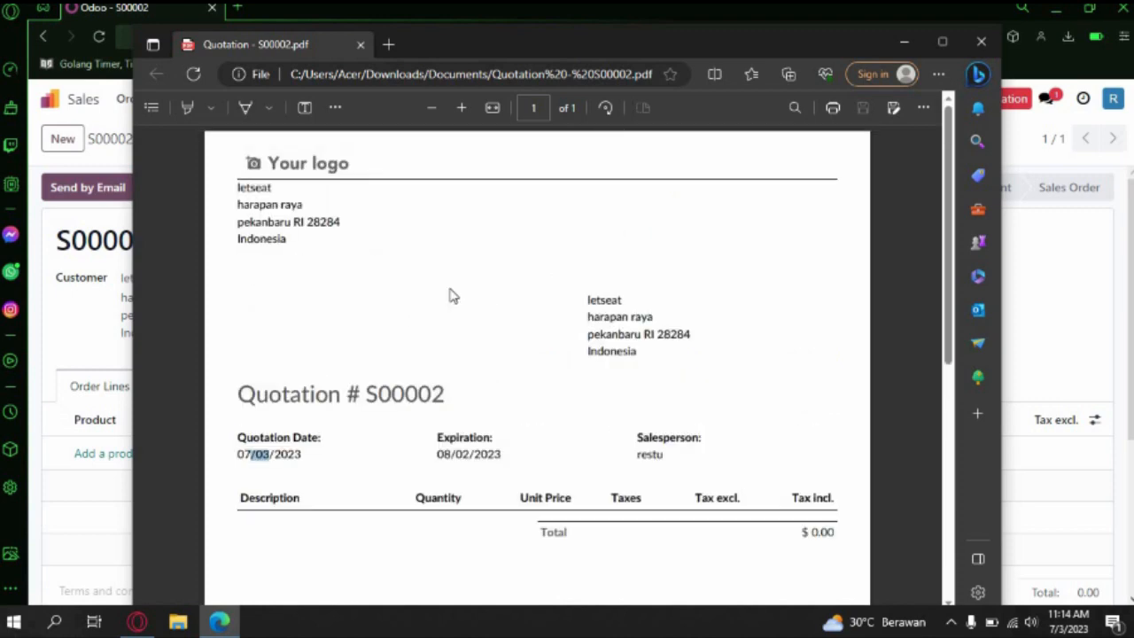
{"action": "left_click_drag", "start_coordinate": [248, 205], "coordinate": [288, 222]}
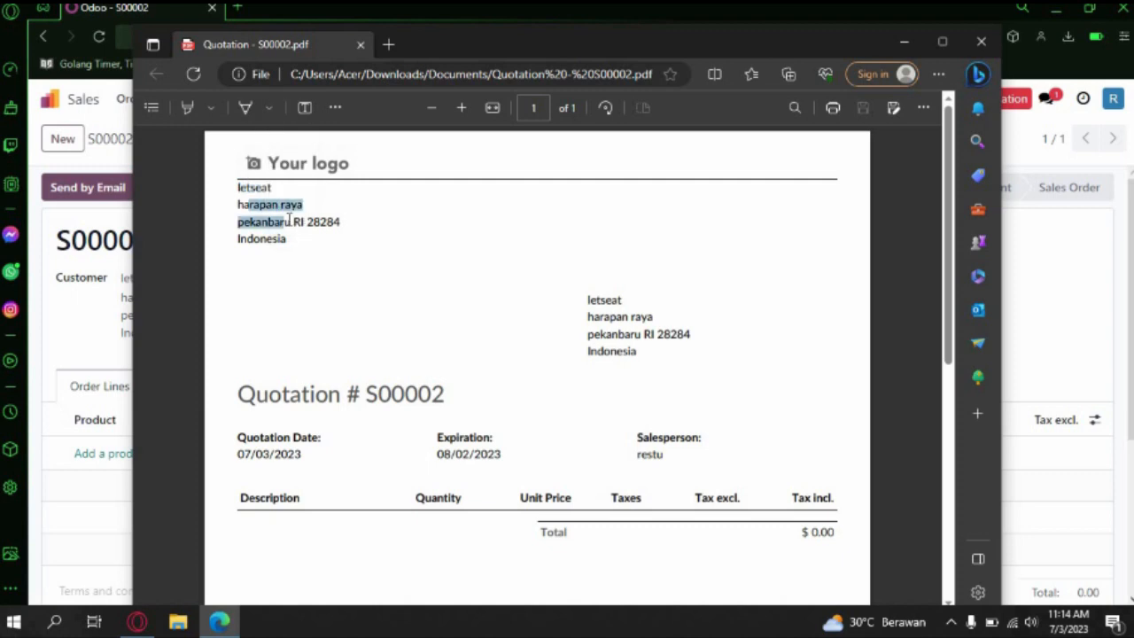
{"action": "left_click", "coordinate": [260, 266]}
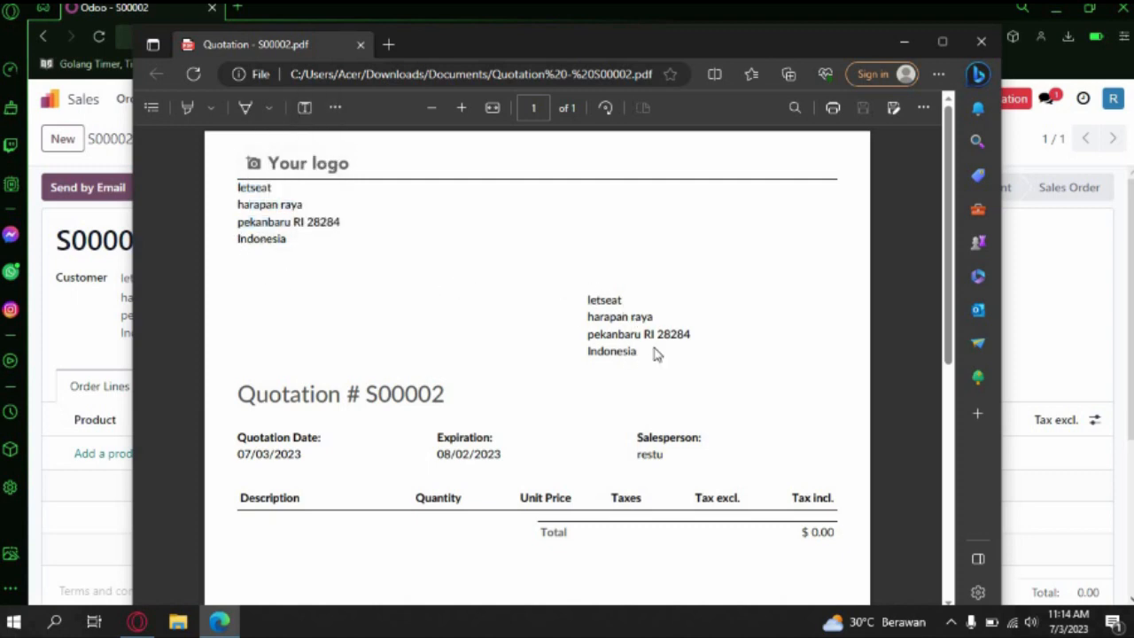
{"action": "scroll", "coordinate": [638, 315], "scroll_direction": "down", "scroll_amount": 5}
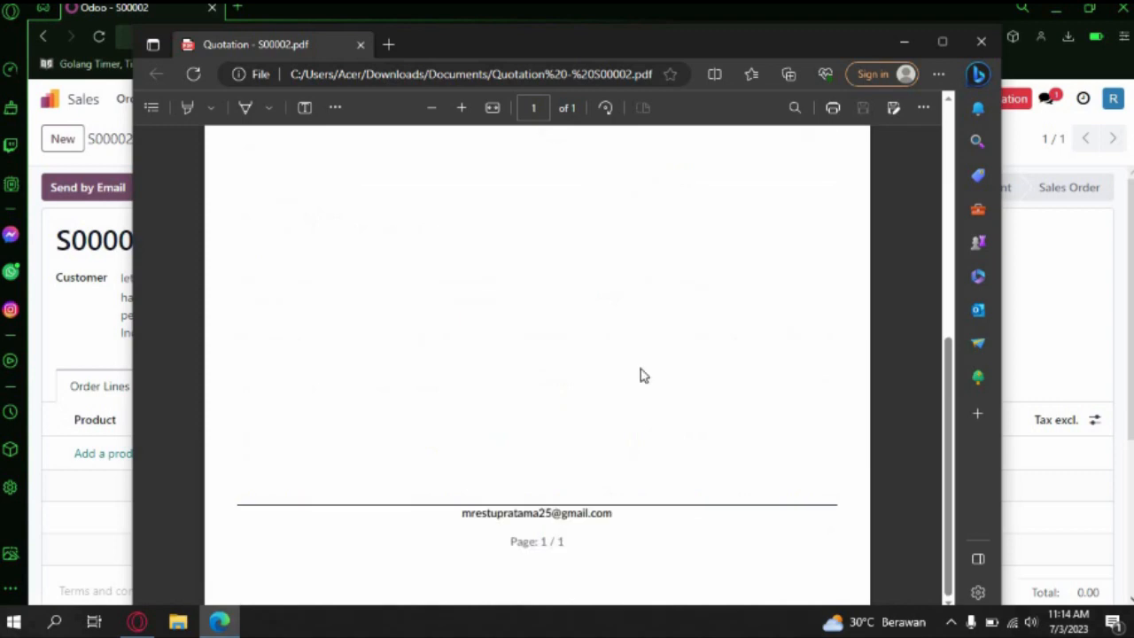
{"action": "scroll", "coordinate": [736, 342], "scroll_direction": "up", "scroll_amount": 5}
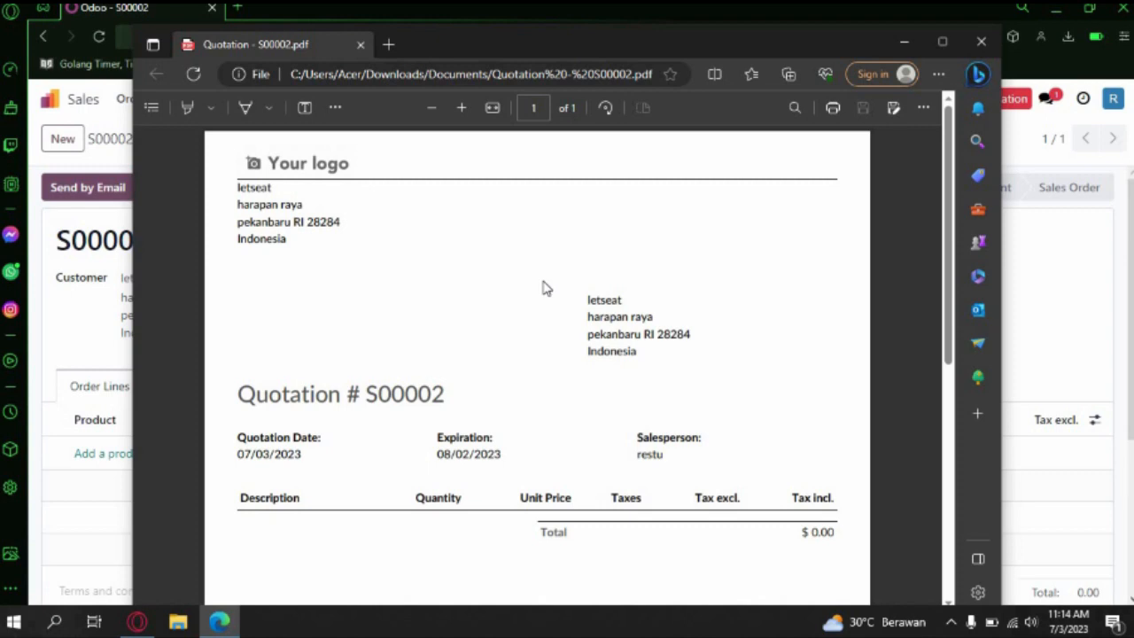
{"action": "left_click", "coordinate": [982, 53]}
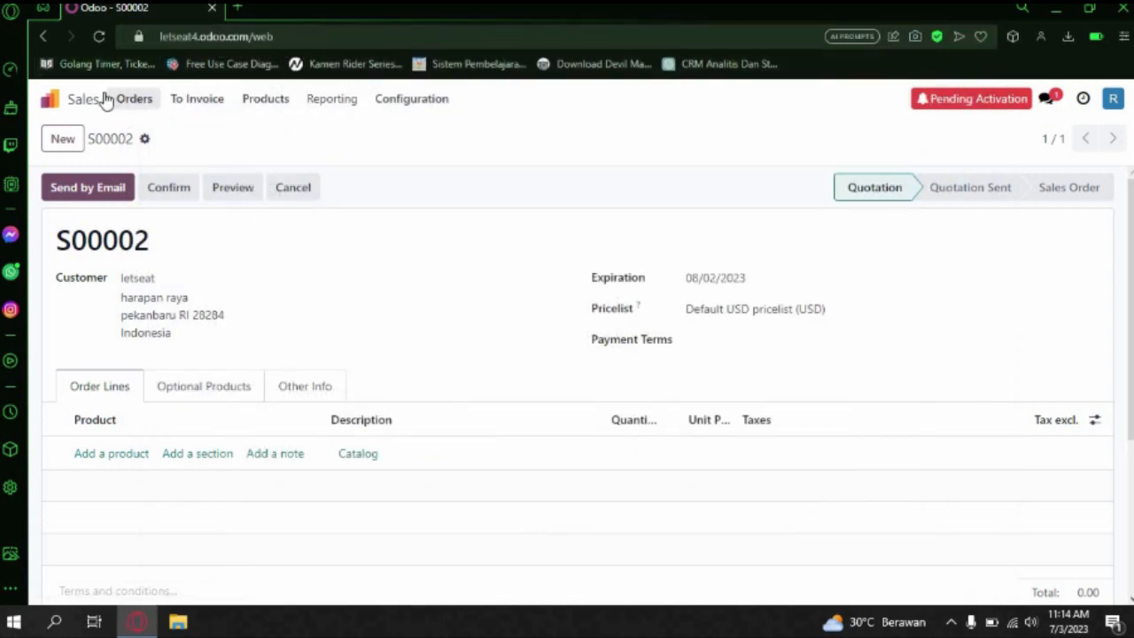
Step: Search the web for odoo, open the official Odoo site and start a free trial
{"action": "left_click", "coordinate": [48, 38]}
{"action": "left_click", "coordinate": [187, 43]}
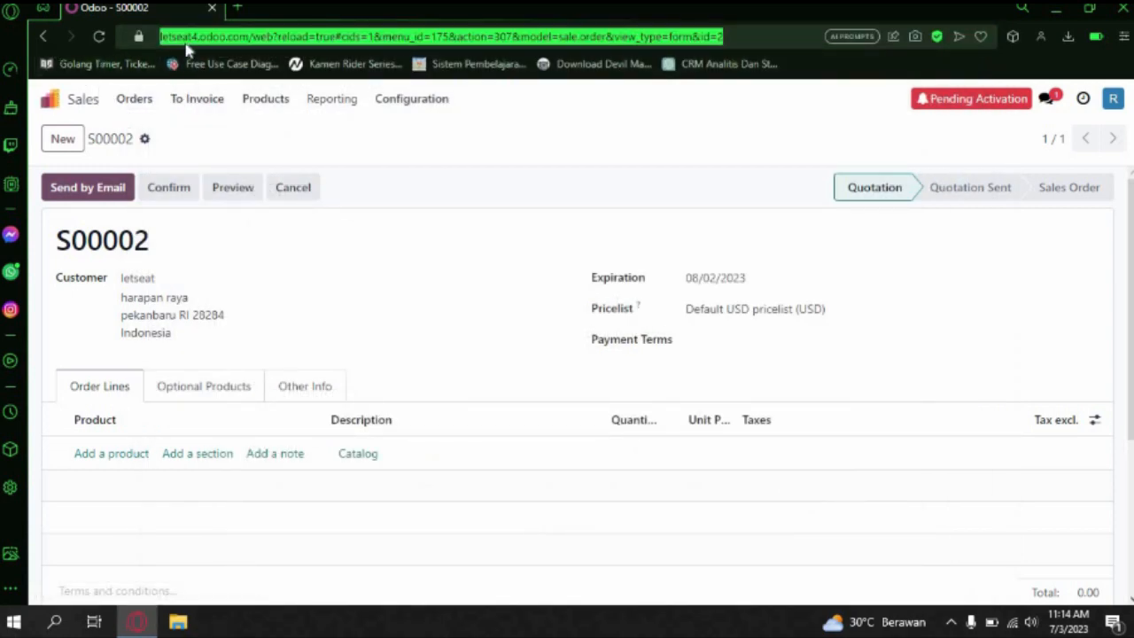
{"action": "type", "text": "odoo"}
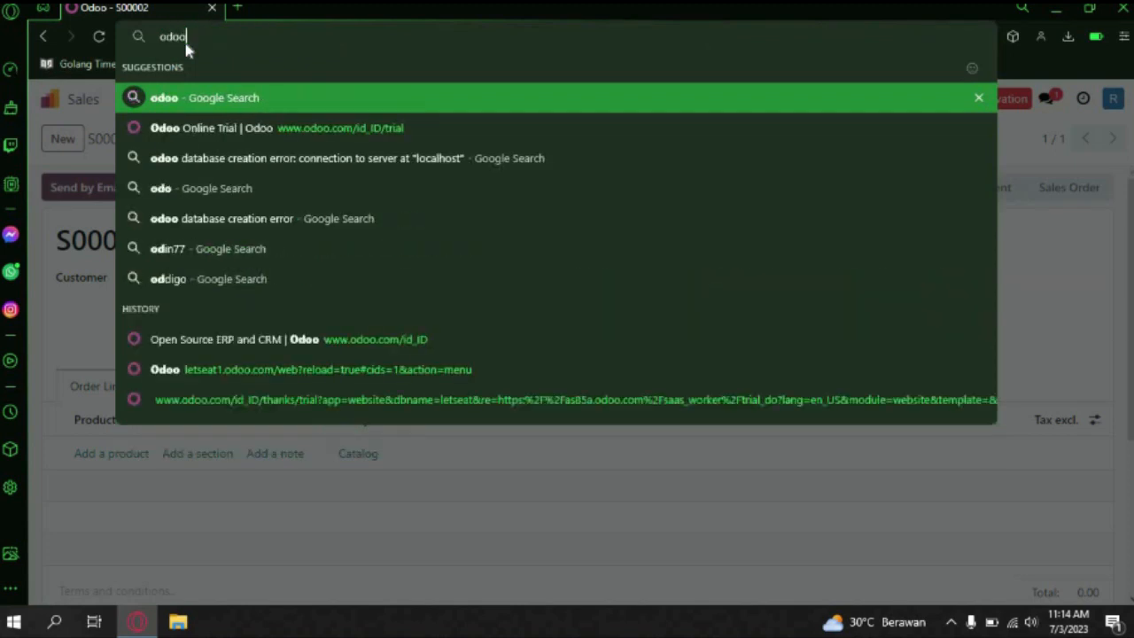
{"action": "key", "text": "Return"}
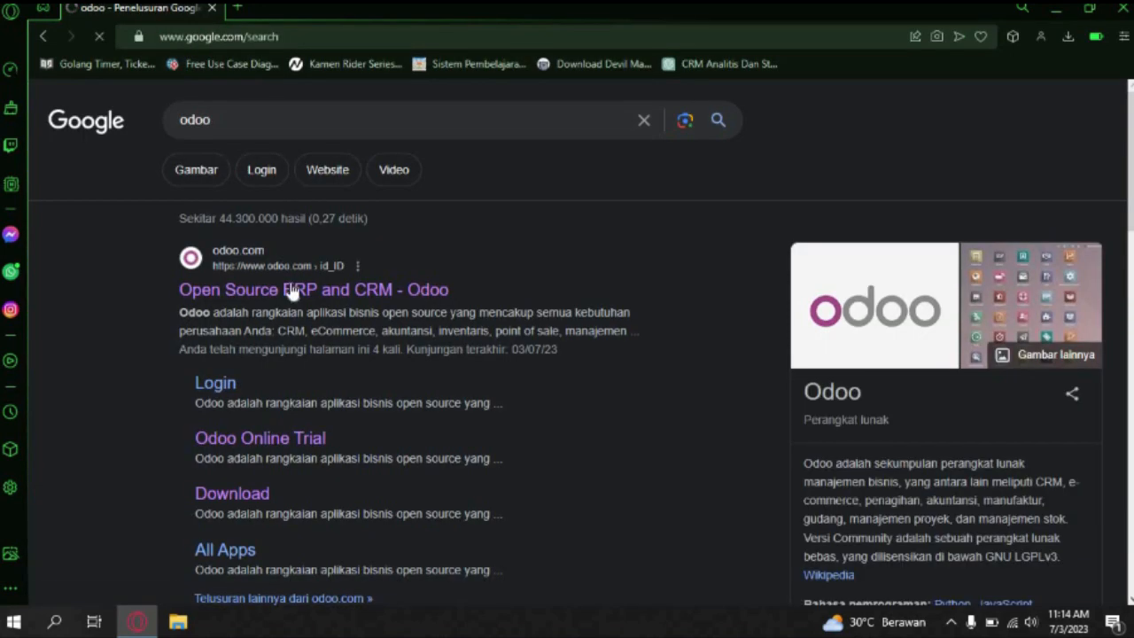
{"action": "left_click", "coordinate": [289, 290]}
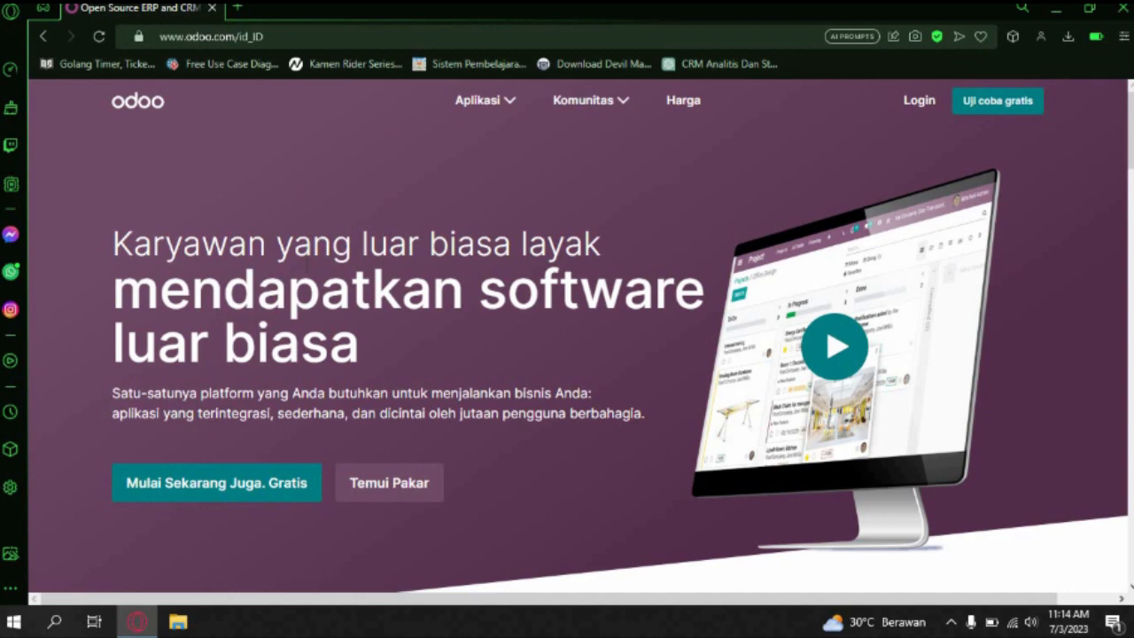
{"action": "left_click", "coordinate": [267, 481]}
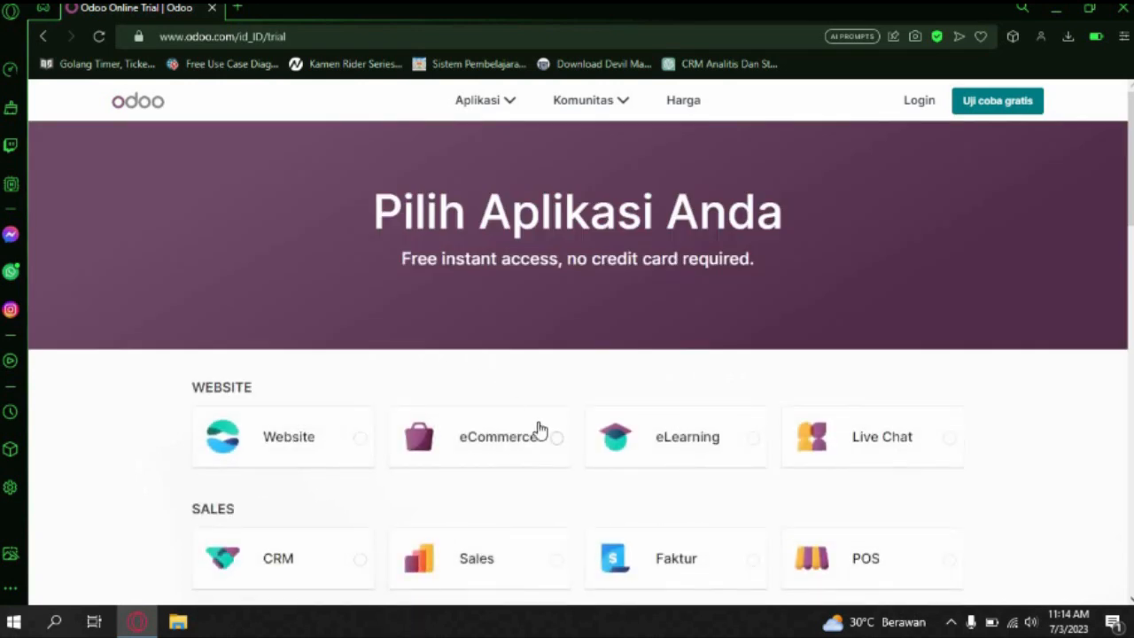
Step: Select the Proyek app from the PENGOPERASIAN group for the trial and continue to the registration form
{"action": "scroll", "coordinate": [536, 431], "scroll_direction": "down", "scroll_amount": 4}
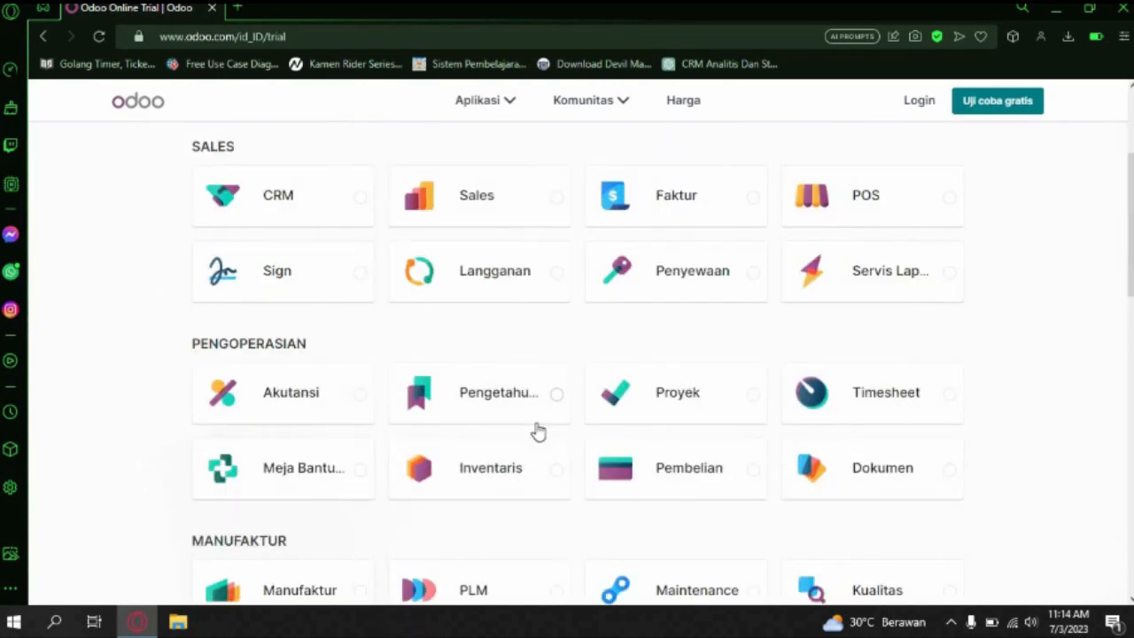
{"action": "left_click", "coordinate": [663, 411]}
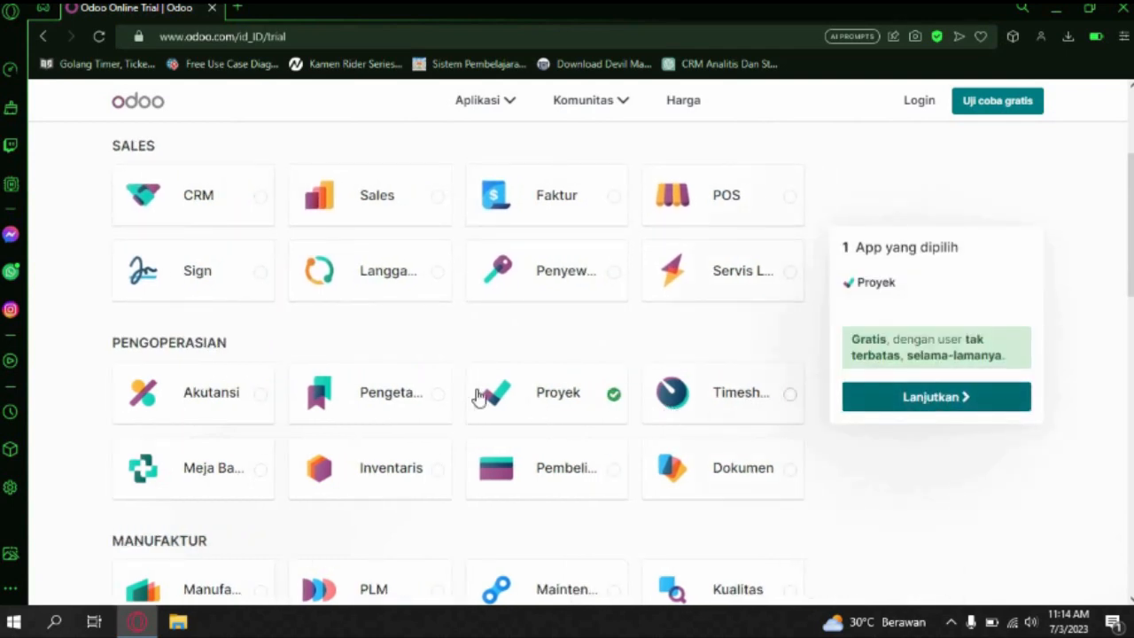
{"action": "left_click_drag", "start_coordinate": [271, 346], "coordinate": [511, 391]}
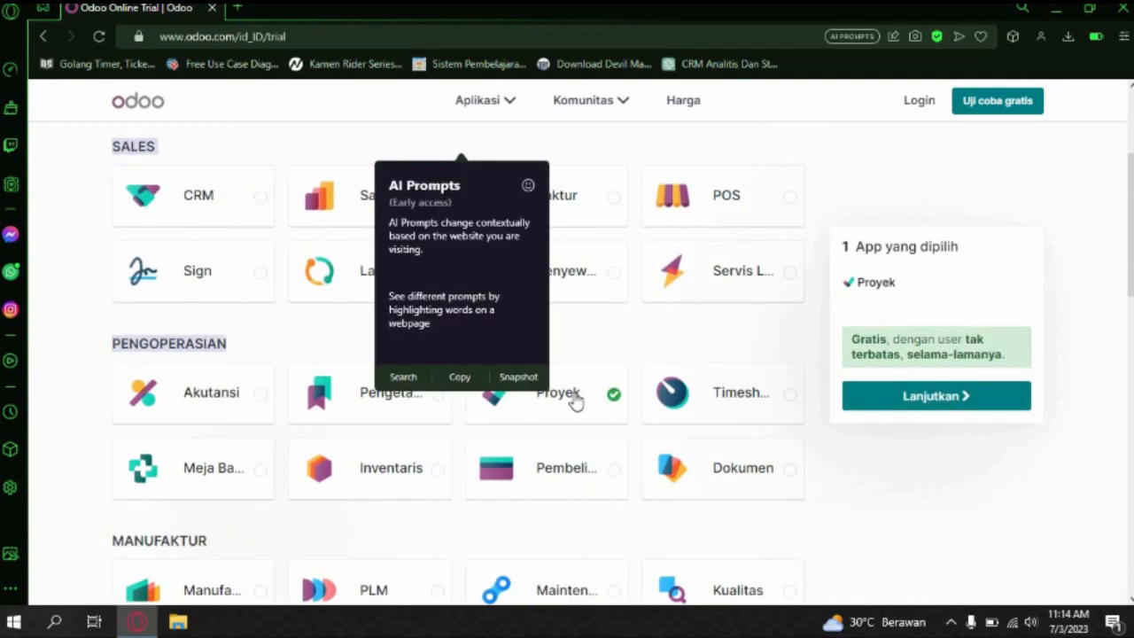
{"action": "left_click", "coordinate": [949, 396]}
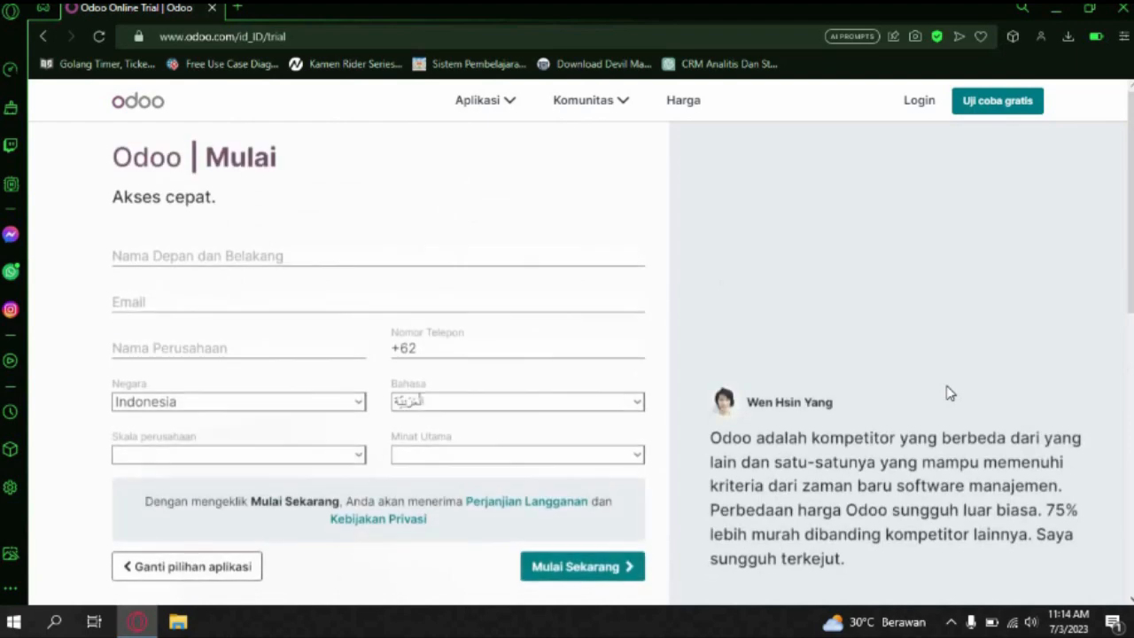
Step: Fill in the registrant's name, e-mail and phone number on the trial form, with letseat as the company name
{"action": "left_click", "coordinate": [155, 257]}
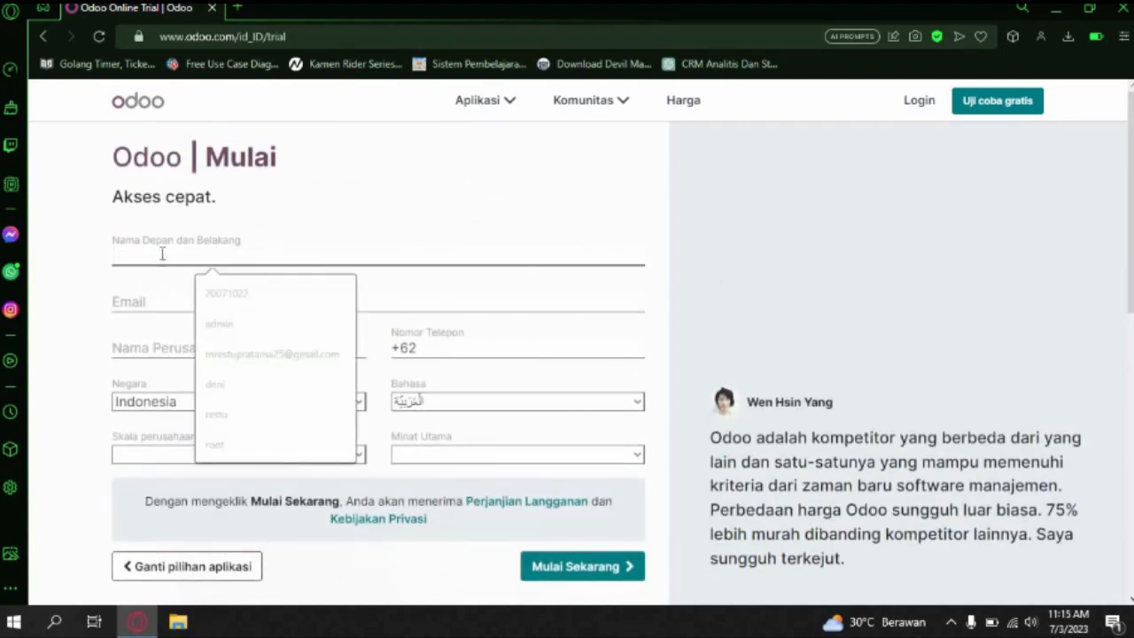
{"action": "left_click", "coordinate": [227, 412]}
{"action": "left_click", "coordinate": [222, 303]}
{"action": "left_click", "coordinate": [241, 372]}
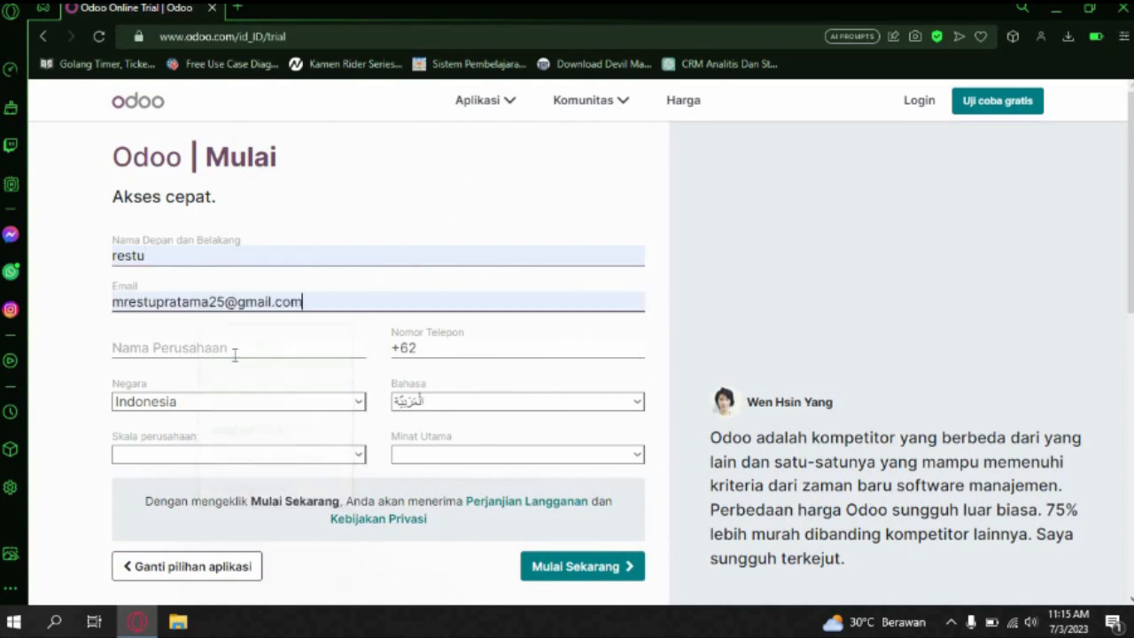
{"action": "left_click", "coordinate": [236, 351]}
{"action": "left_click", "coordinate": [236, 385]}
{"action": "left_click", "coordinate": [454, 337]}
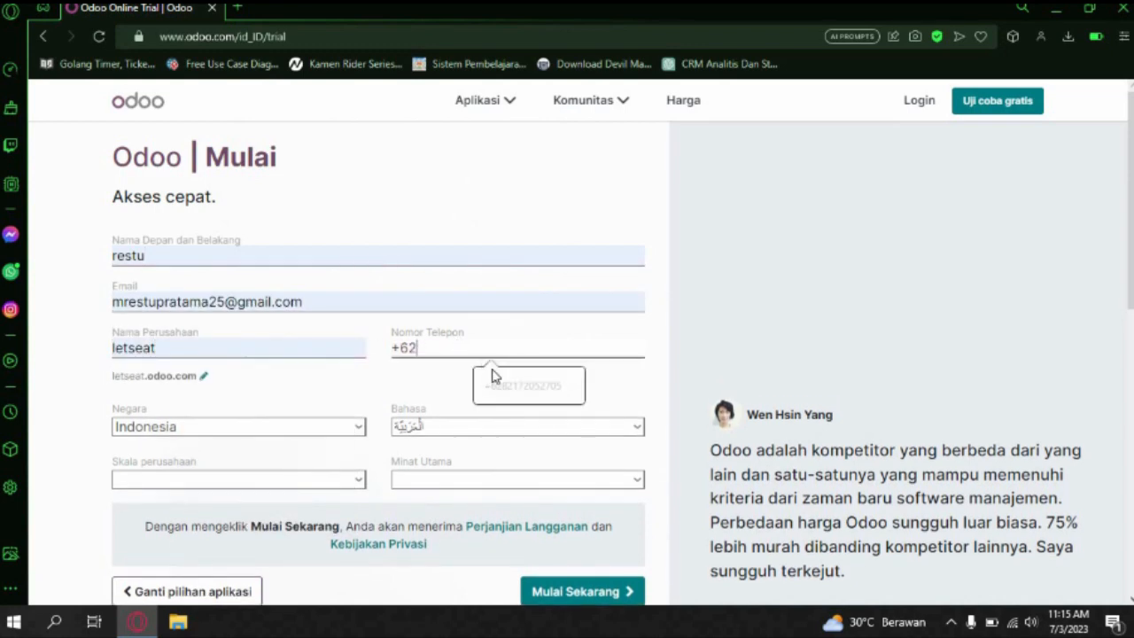
{"action": "left_click", "coordinate": [493, 377]}
Step: Set the language to English, company size to < 5 karyawan and main interest to Saya adalah mahasiswa, and submit the registration
{"action": "left_click", "coordinate": [481, 428]}
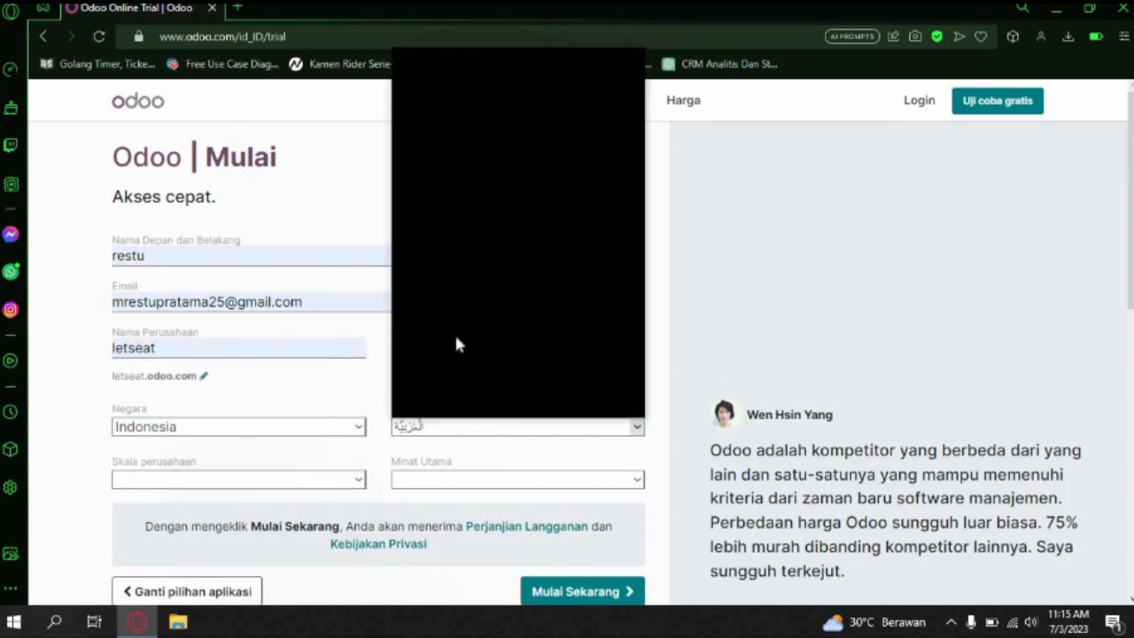
{"action": "left_click", "coordinate": [430, 128]}
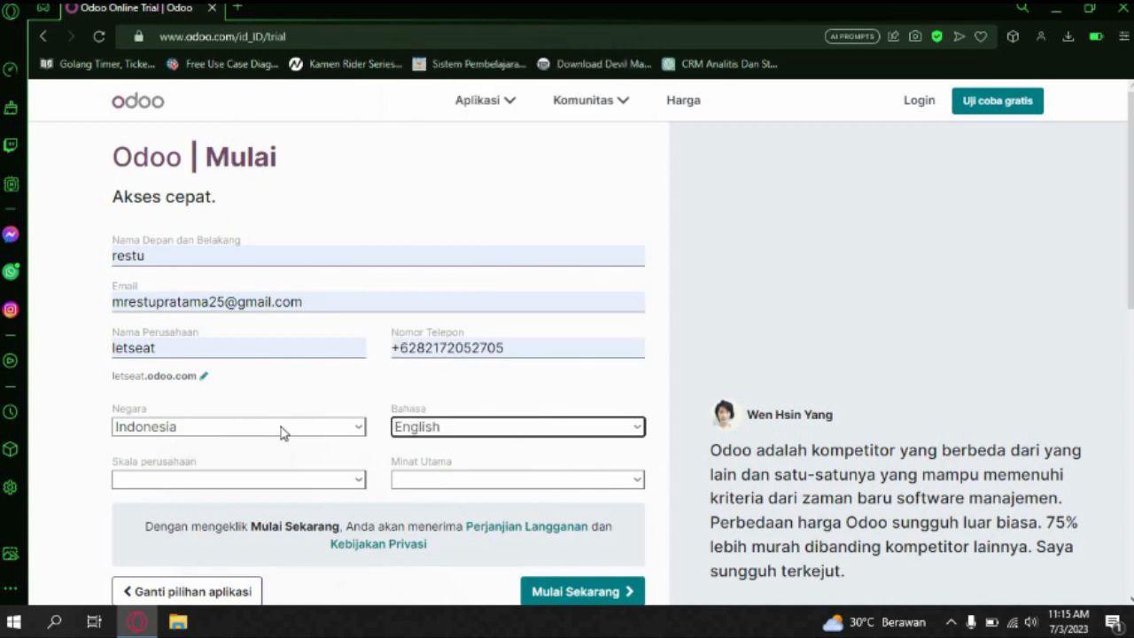
{"action": "left_click", "coordinate": [269, 483]}
{"action": "left_click", "coordinate": [203, 499]}
{"action": "left_click", "coordinate": [428, 483]}
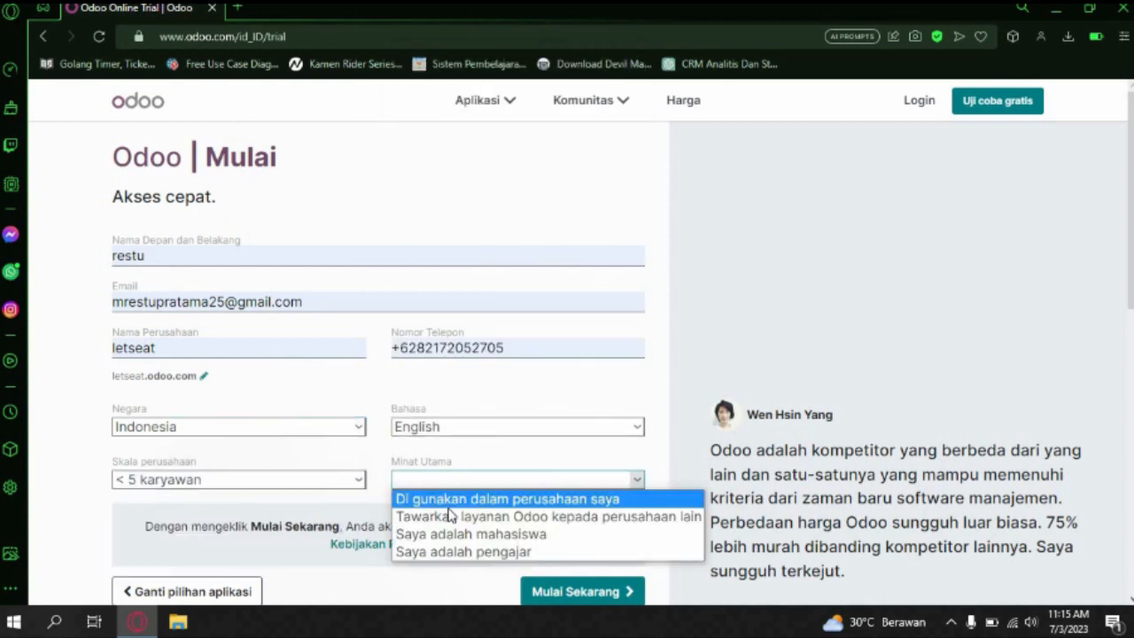
{"action": "left_click", "coordinate": [534, 536]}
{"action": "scroll", "coordinate": [641, 385], "scroll_direction": "down", "scroll_amount": 3}
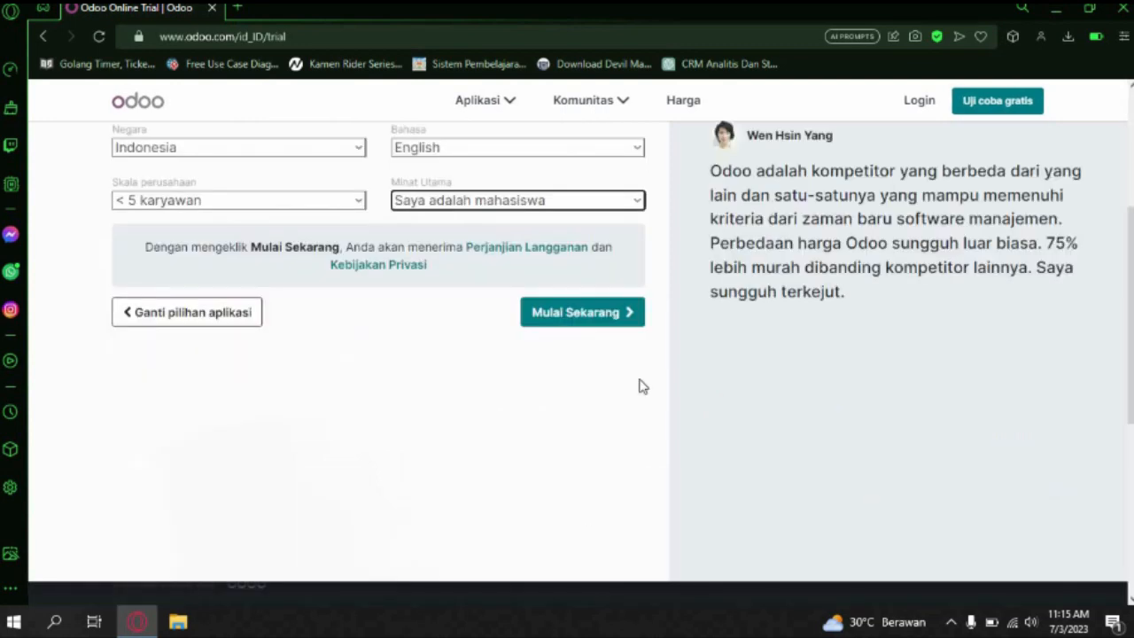
{"action": "left_click", "coordinate": [583, 329]}
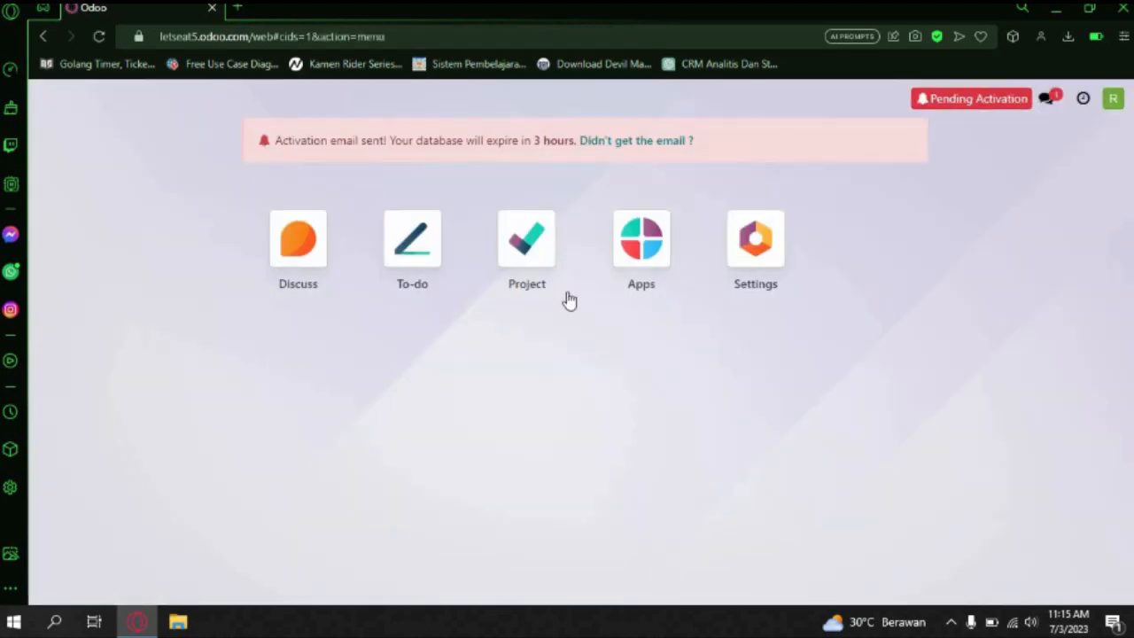
Step: Open the Project app and create a project named pembangunan rumah
{"action": "left_click", "coordinate": [529, 253]}
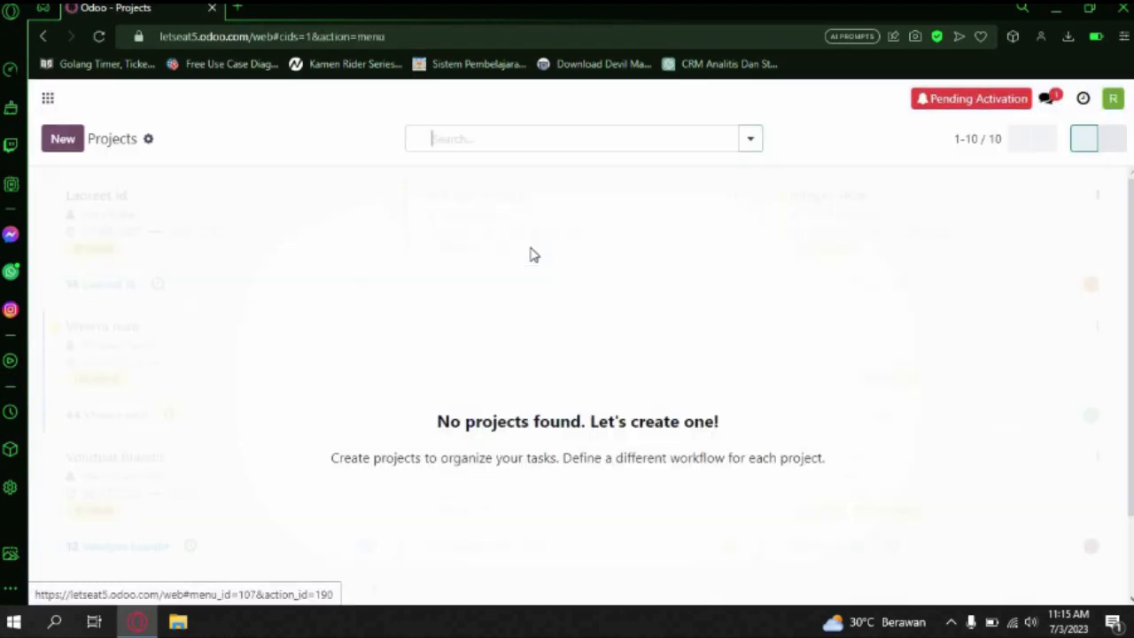
{"action": "left_click", "coordinate": [64, 142]}
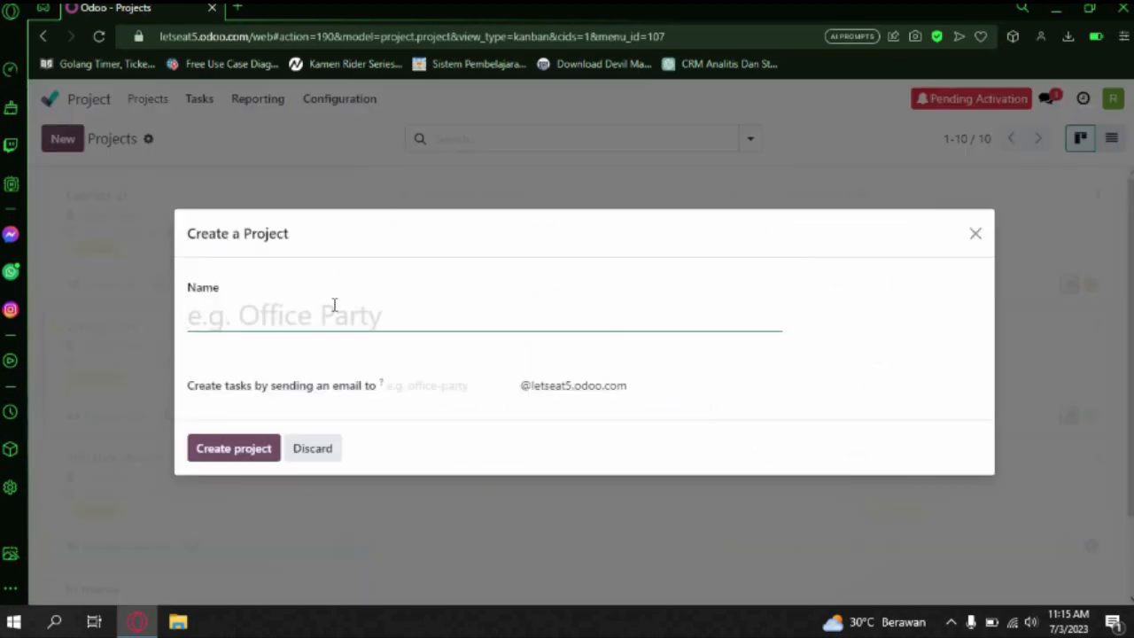
{"action": "type", "text": "pemb"}
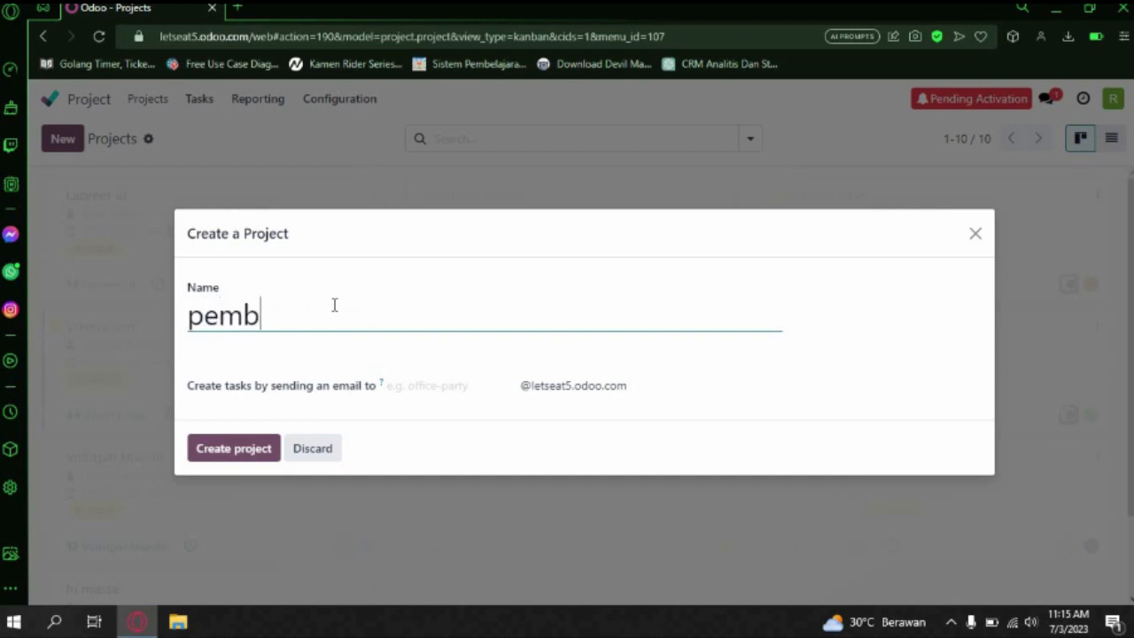
{"action": "type", "text": "anguna"}
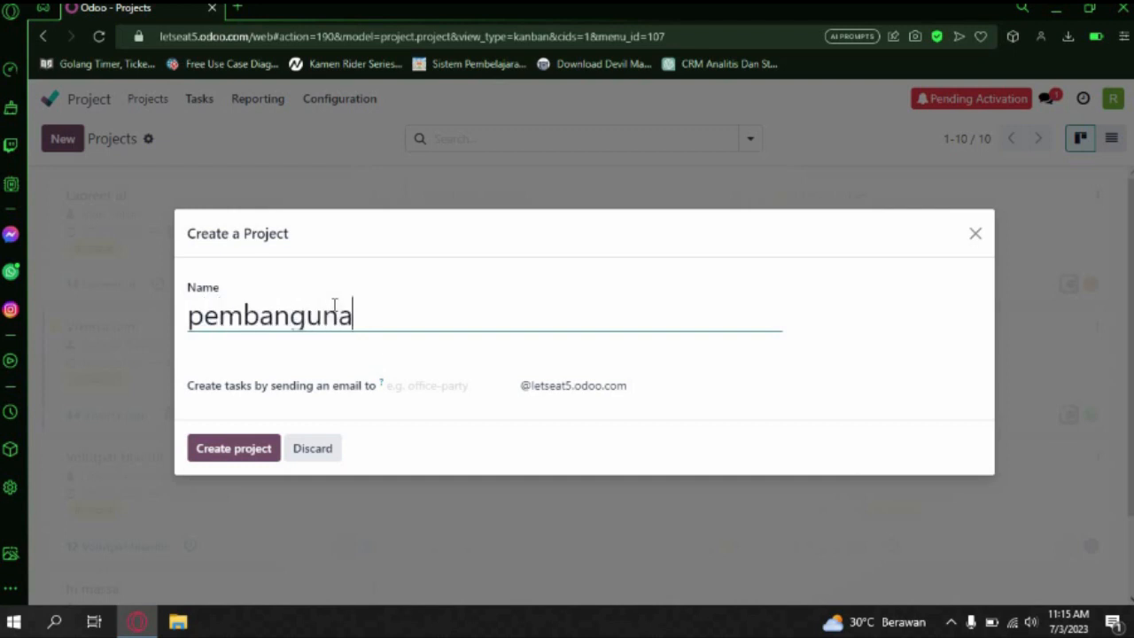
{"action": "type", "text": "n r"}
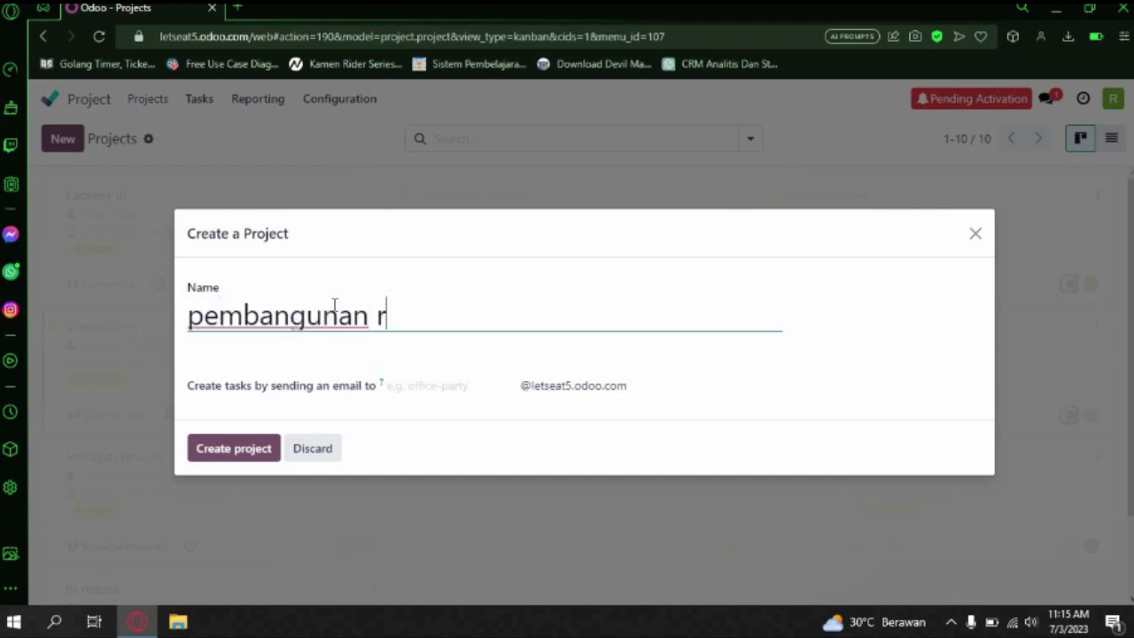
{"action": "type", "text": "umah"}
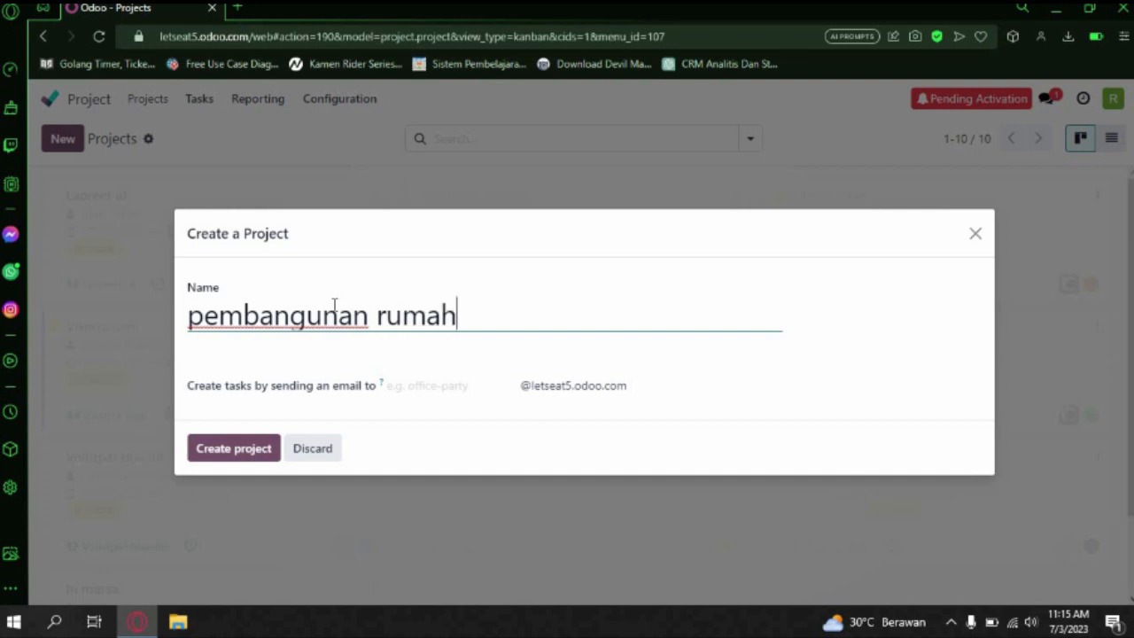
{"action": "left_click", "coordinate": [259, 454]}
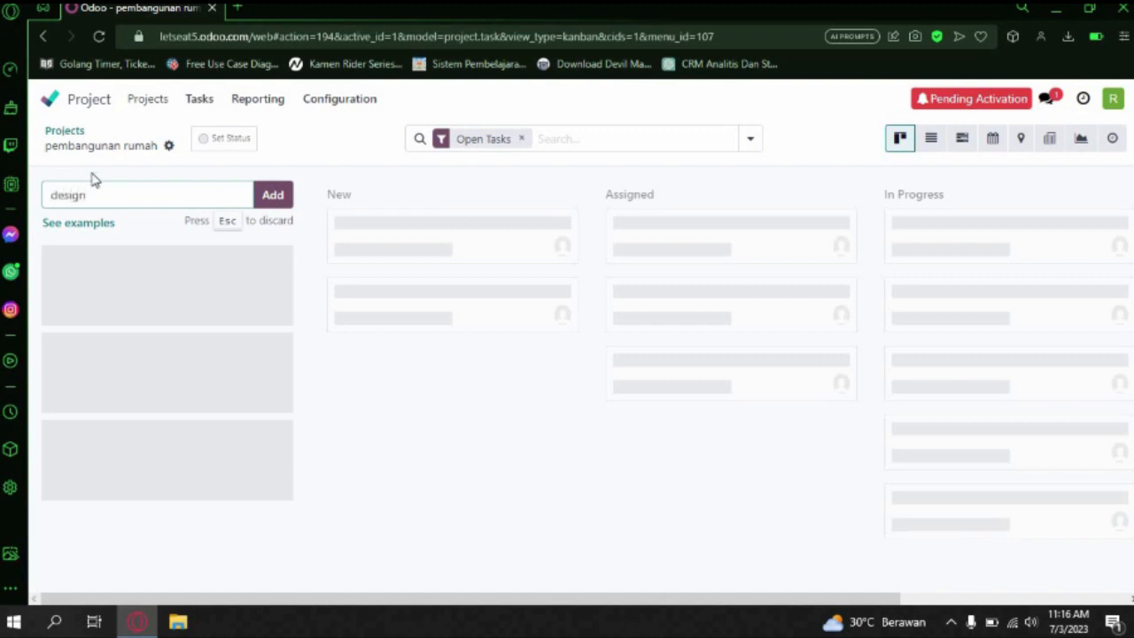
Step: Add a stage named design to the pembangunan rumah project and view the stage's edit form
{"action": "left_click", "coordinate": [278, 202]}
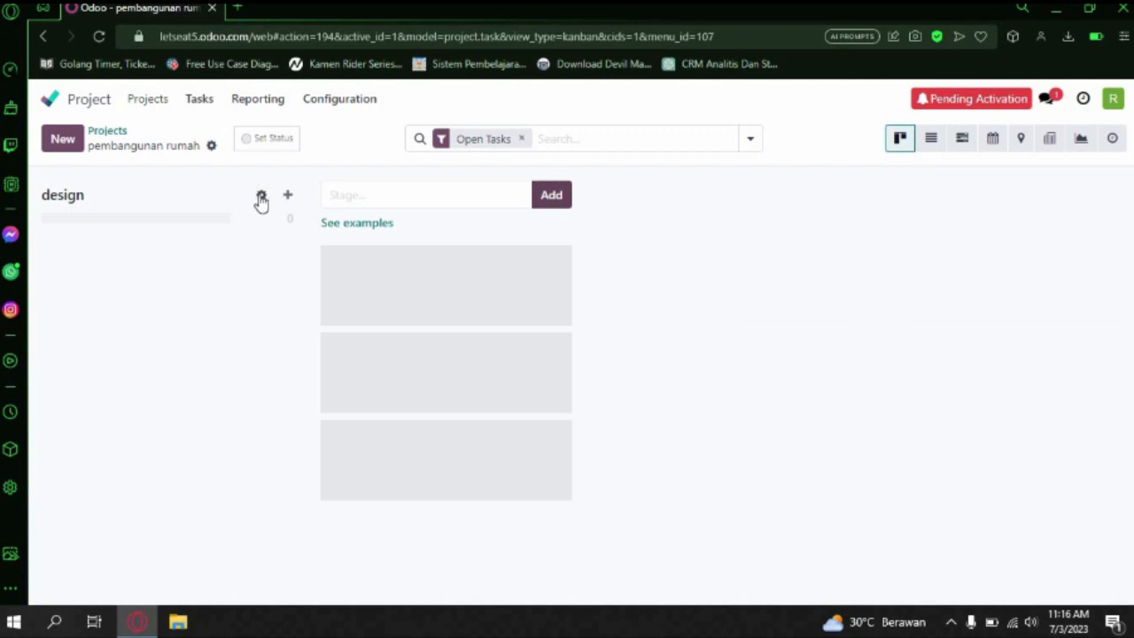
{"action": "left_click", "coordinate": [261, 199]}
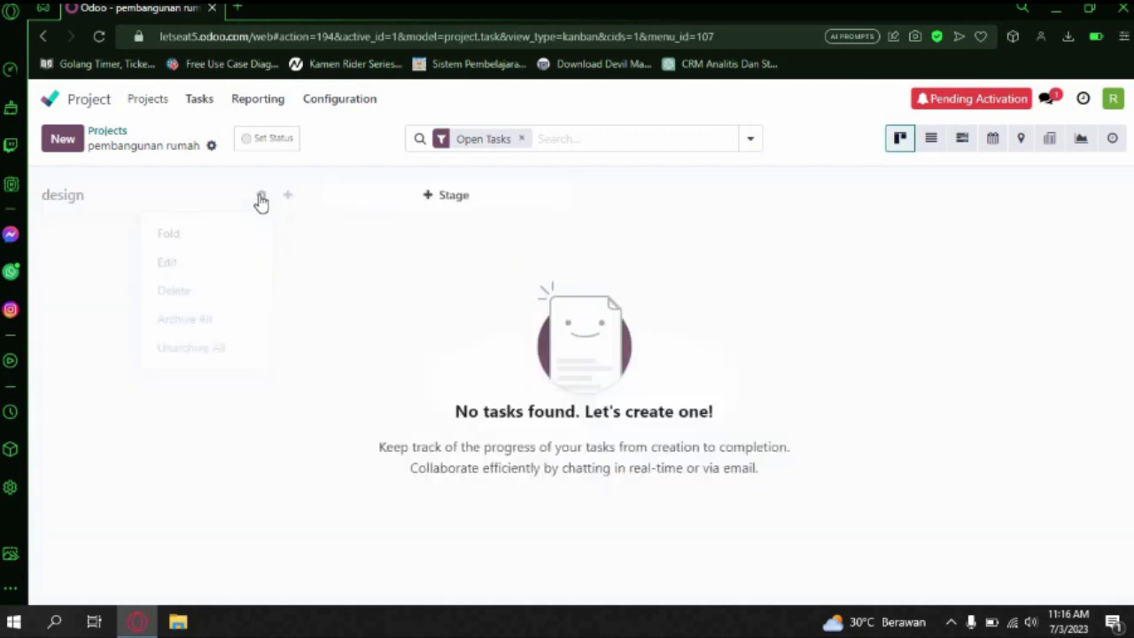
{"action": "left_click", "coordinate": [175, 265]}
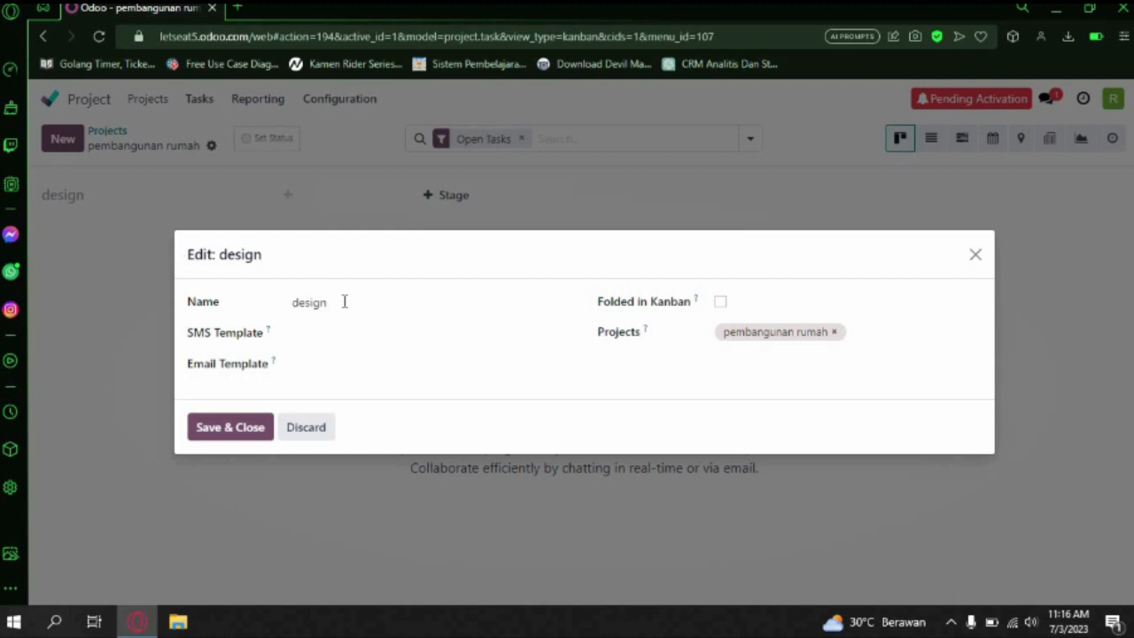
{"action": "left_click_drag", "start_coordinate": [345, 301], "coordinate": [246, 302]}
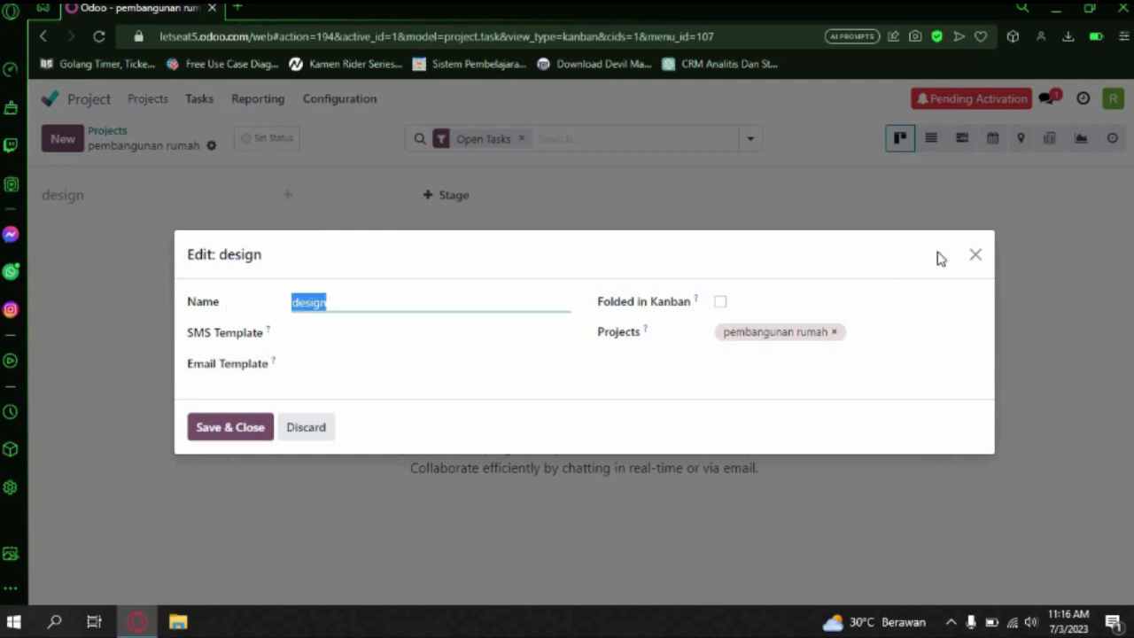
{"action": "left_click", "coordinate": [974, 254]}
Step: Delete the design stage from the pembangunan rumah project
{"action": "left_click", "coordinate": [260, 196]}
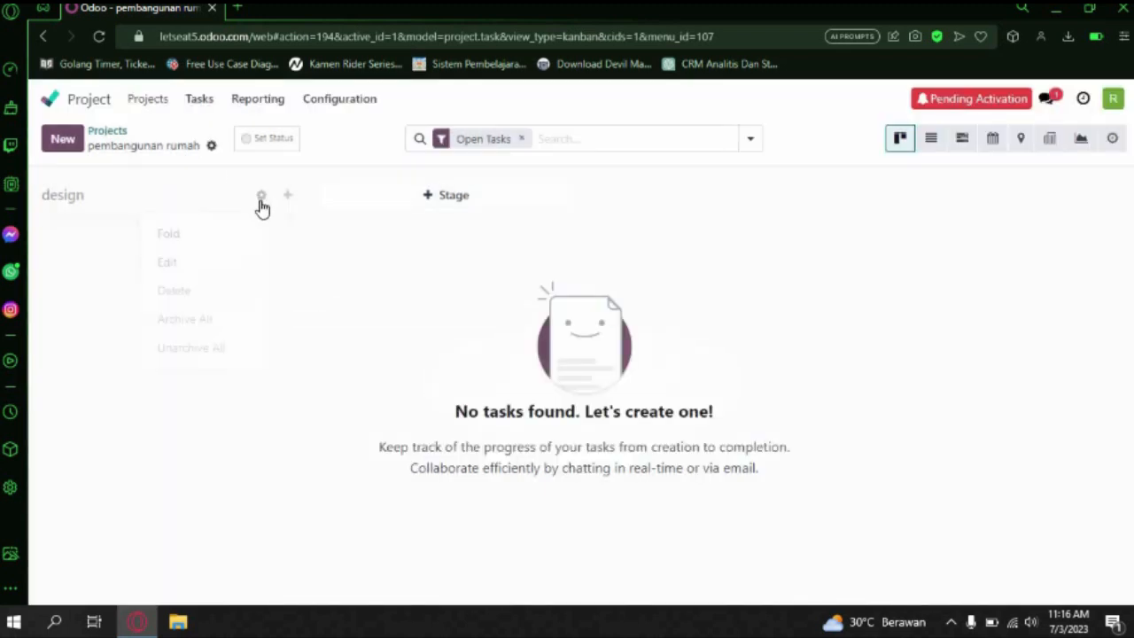
{"action": "left_click", "coordinate": [187, 293]}
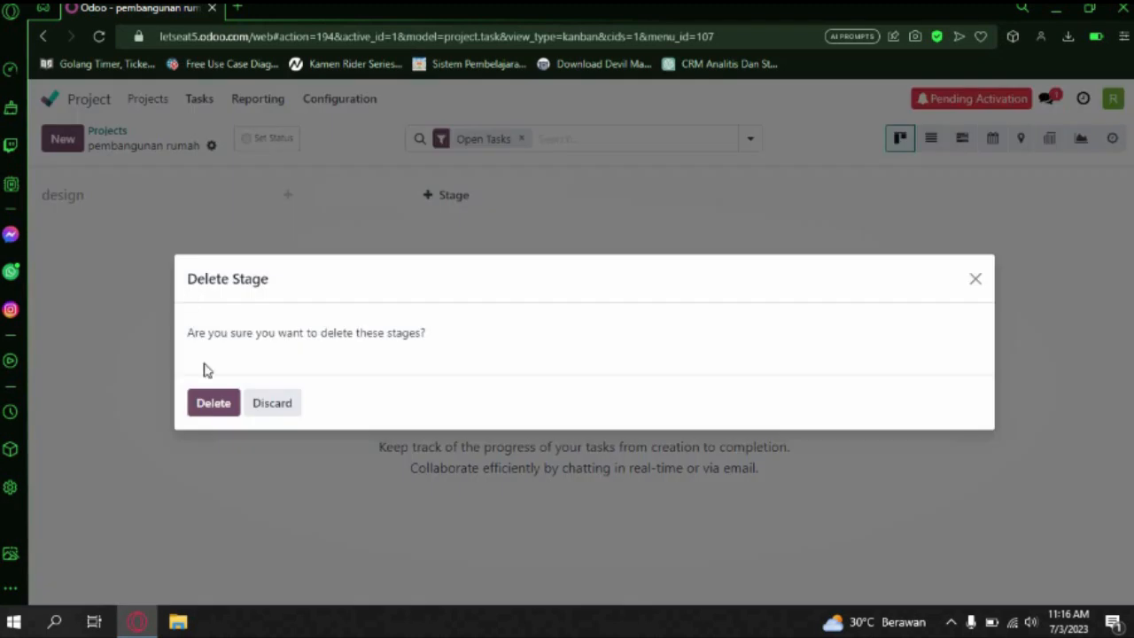
{"action": "left_click", "coordinate": [214, 401]}
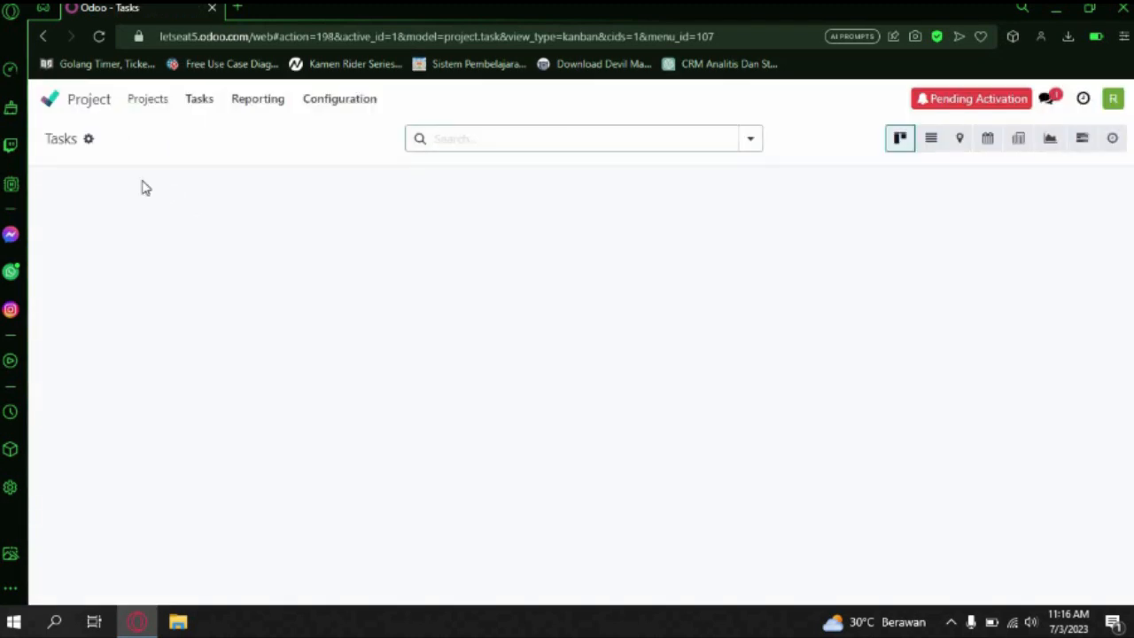
Step: Return to the Project app's overview and check the options available for the pembangunan rumah project
{"action": "left_click", "coordinate": [89, 142]}
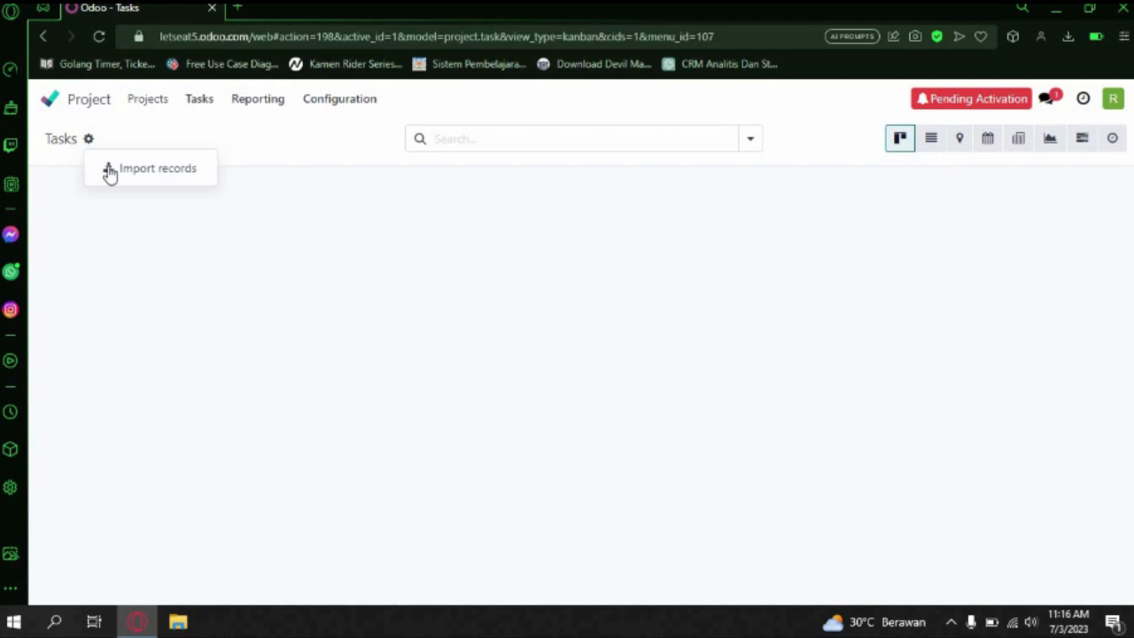
{"action": "left_click", "coordinate": [66, 138]}
{"action": "left_click", "coordinate": [101, 100]}
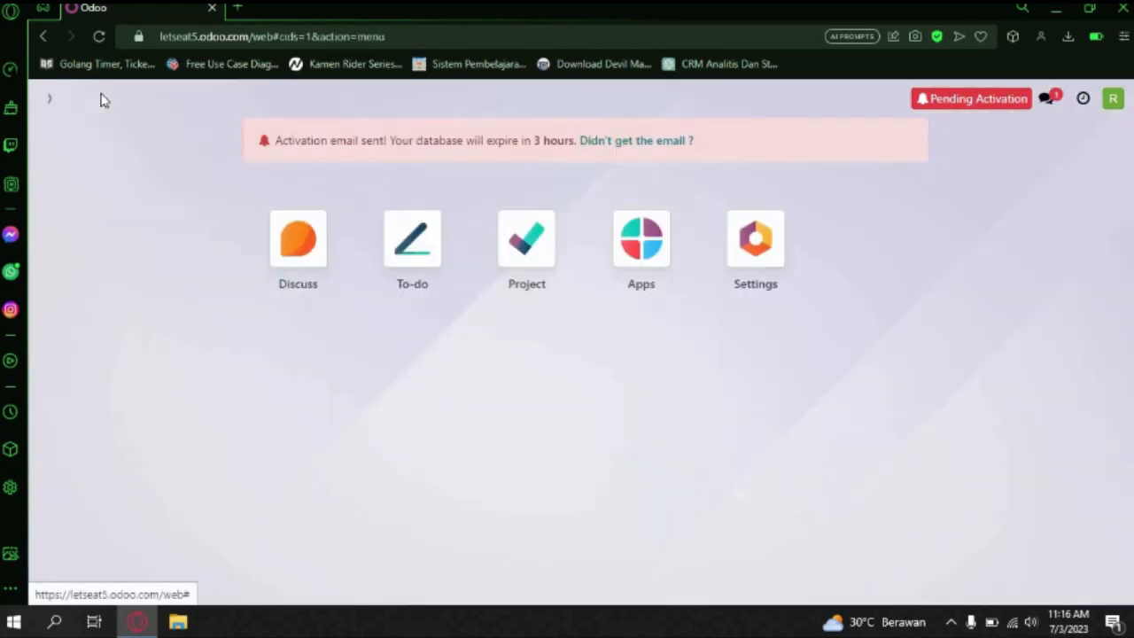
{"action": "left_click", "coordinate": [549, 255]}
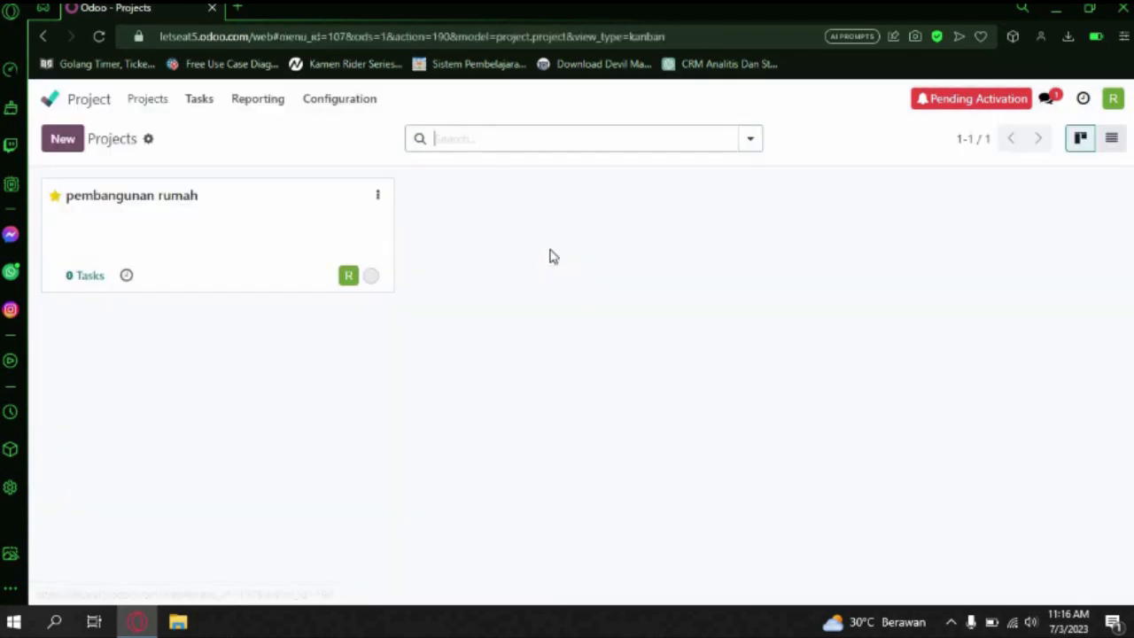
{"action": "left_click", "coordinate": [379, 197]}
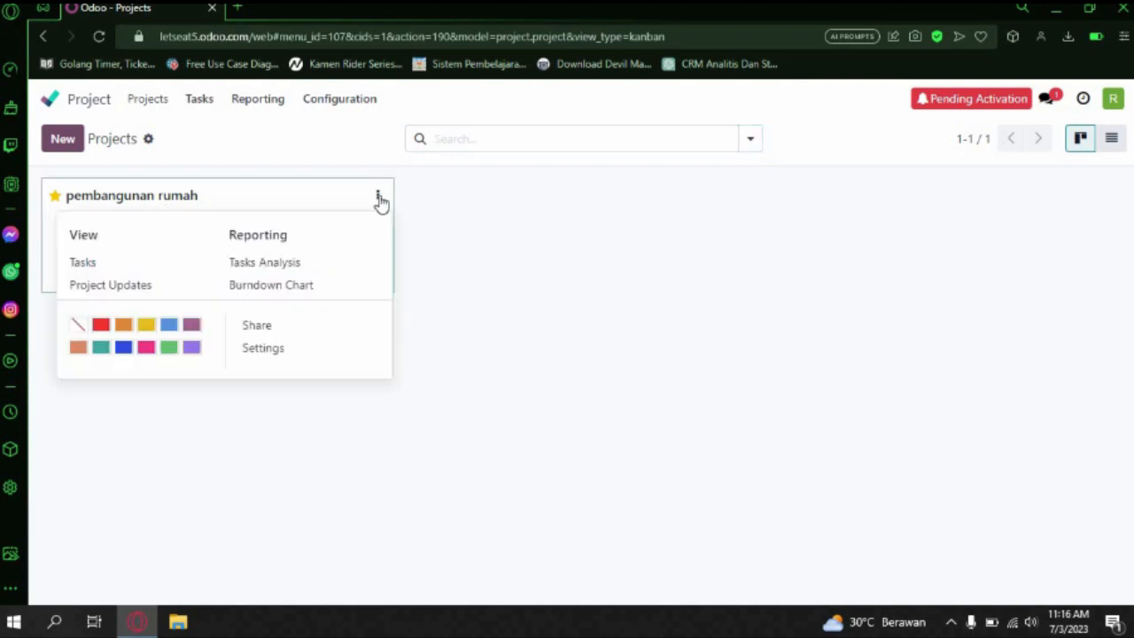
{"action": "left_click", "coordinate": [378, 197]}
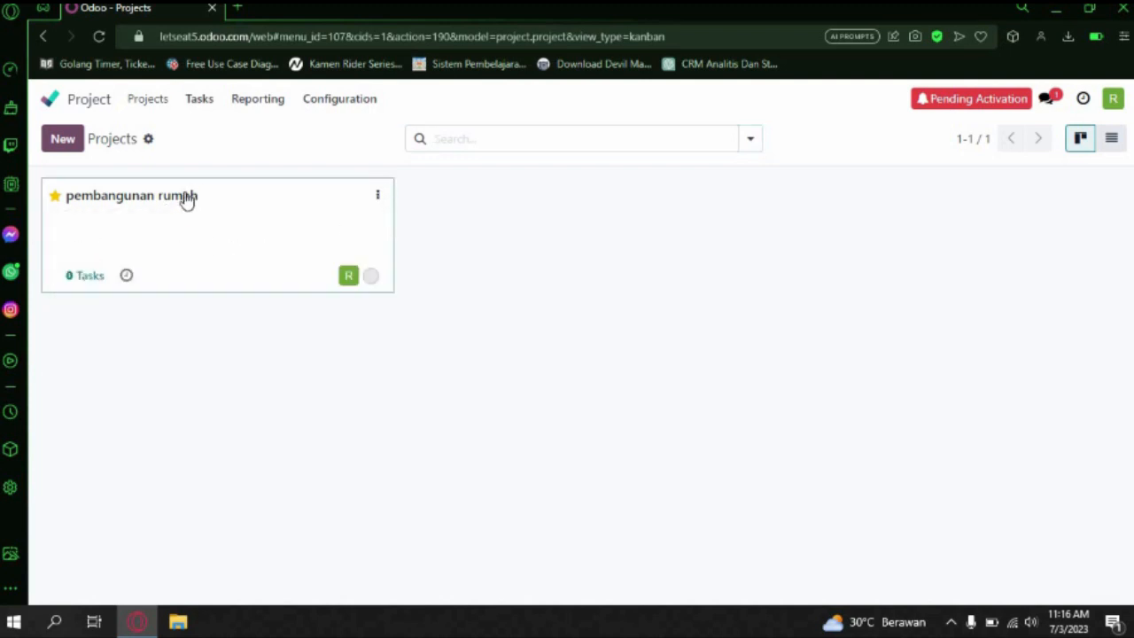
Step: In the pembangunan rumah project, add a stage named pembangunan and create a task titled design in it
{"action": "left_click", "coordinate": [187, 198]}
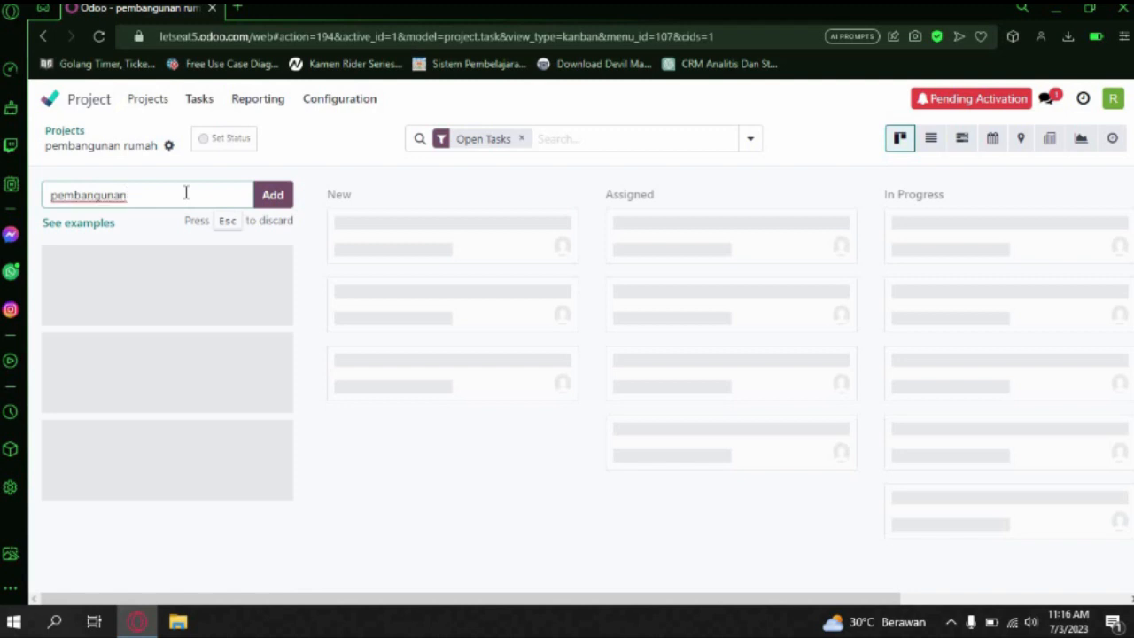
{"action": "left_click", "coordinate": [285, 194]}
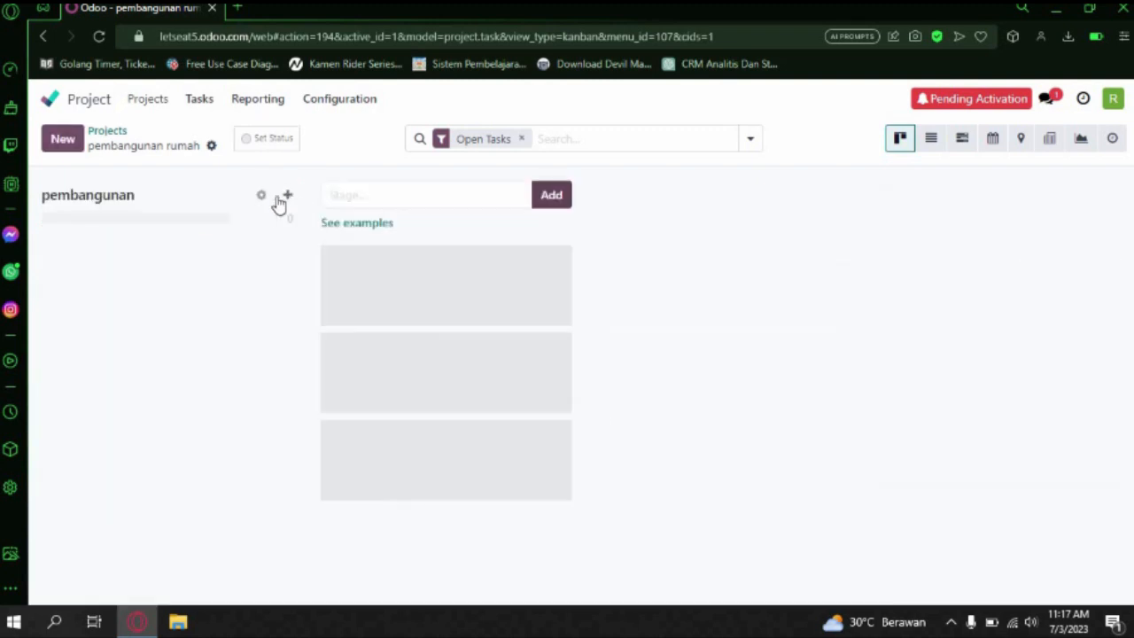
{"action": "left_click", "coordinate": [286, 196]}
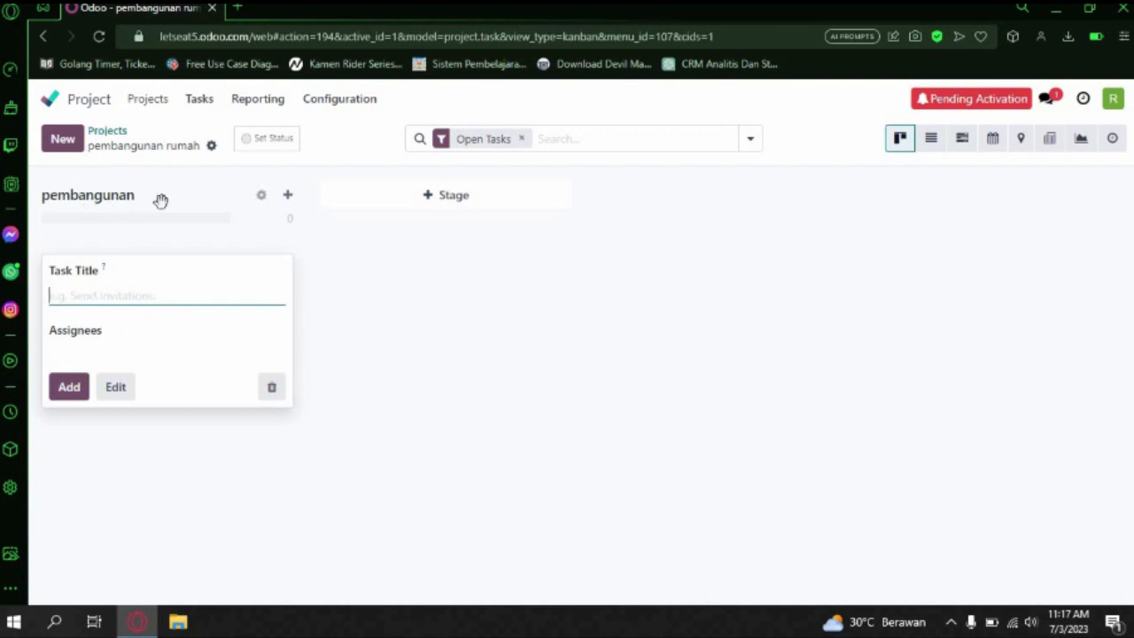
{"action": "type", "text": "design"}
{"action": "left_click", "coordinate": [78, 387]}
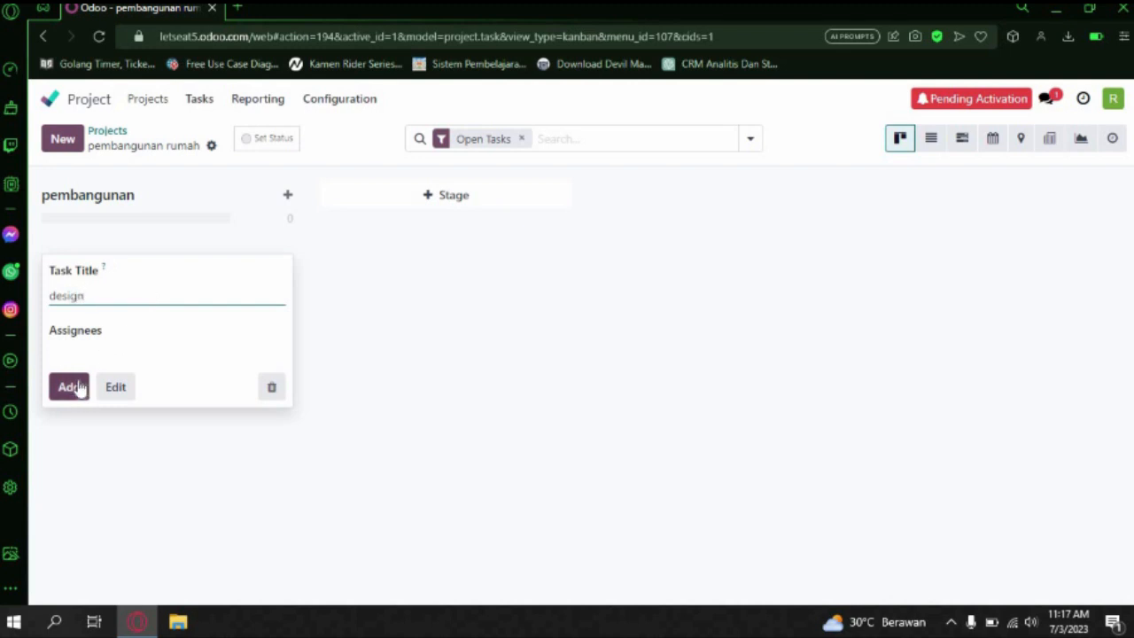
{"action": "left_click", "coordinate": [305, 287]}
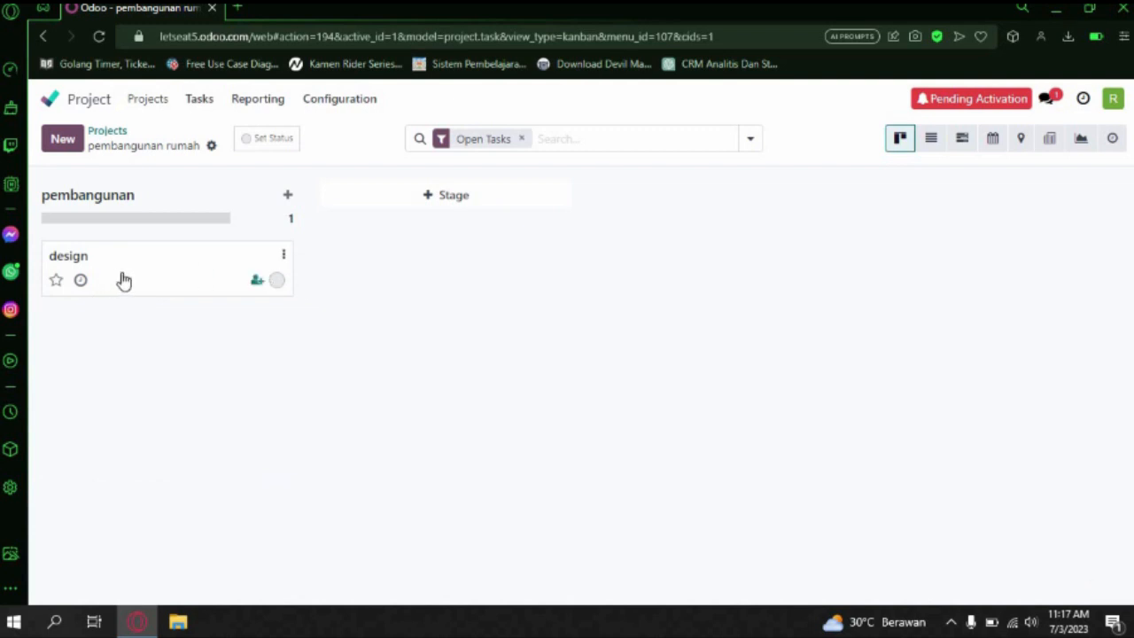
Step: Open the design task and set its deadline to 08/17/2023
{"action": "left_click", "coordinate": [122, 271]}
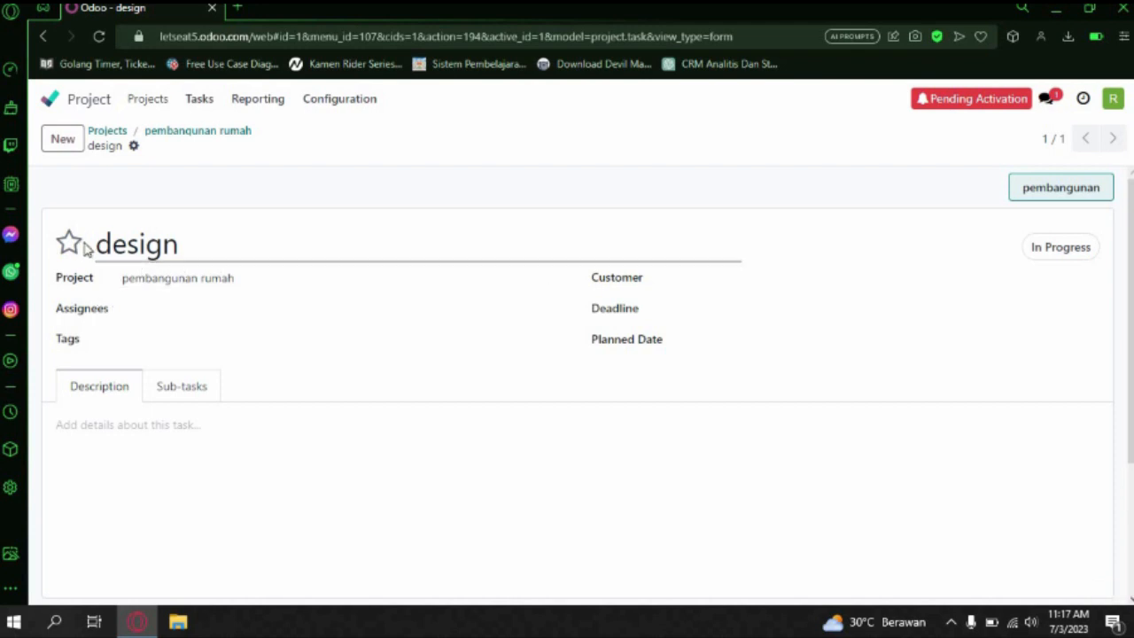
{"action": "left_click", "coordinate": [723, 278]}
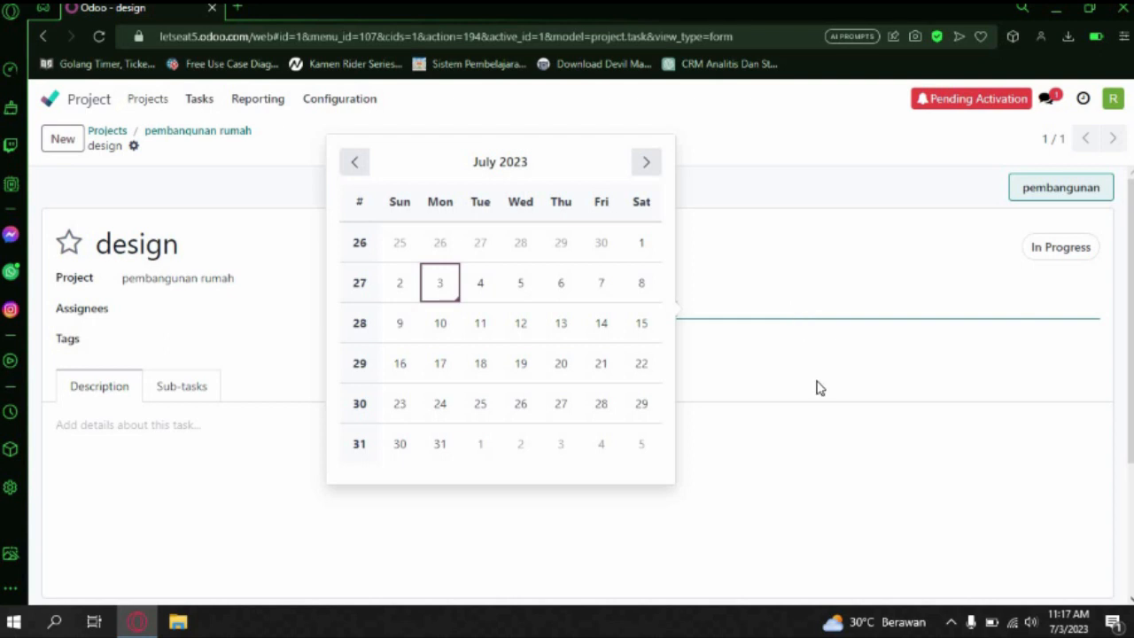
{"action": "left_click", "coordinate": [806, 415]}
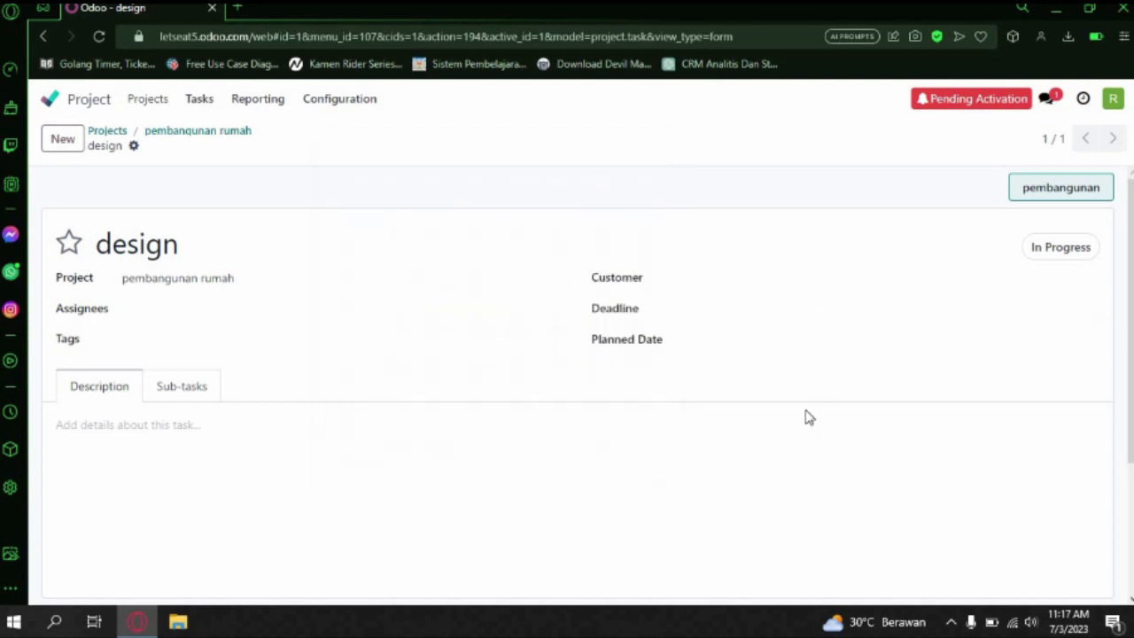
{"action": "left_click", "coordinate": [723, 311]}
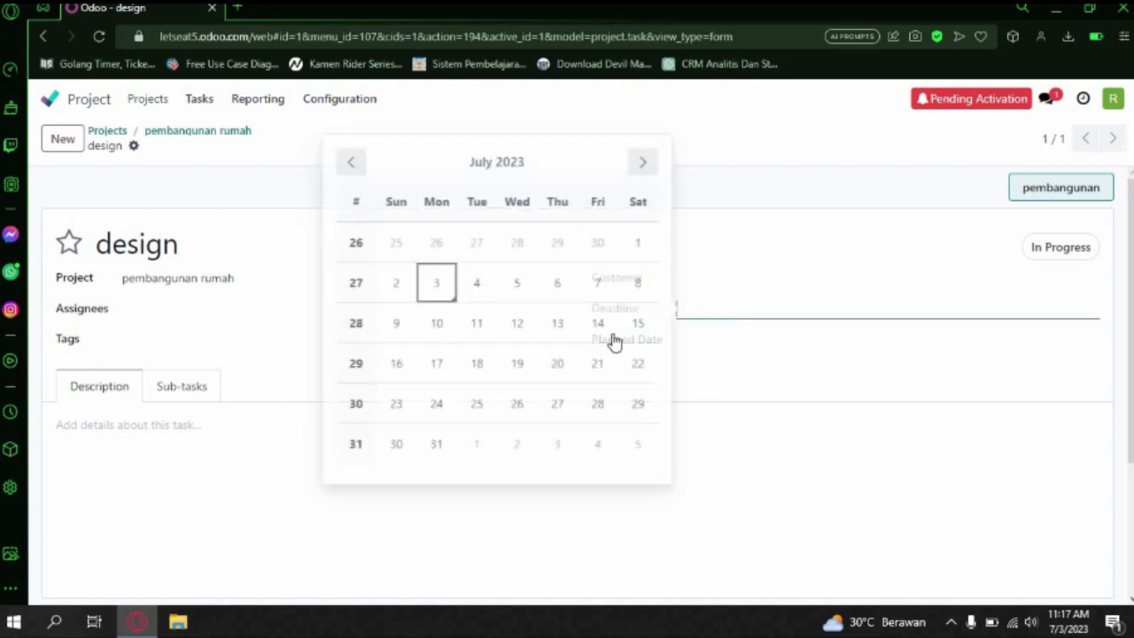
{"action": "left_click", "coordinate": [649, 165]}
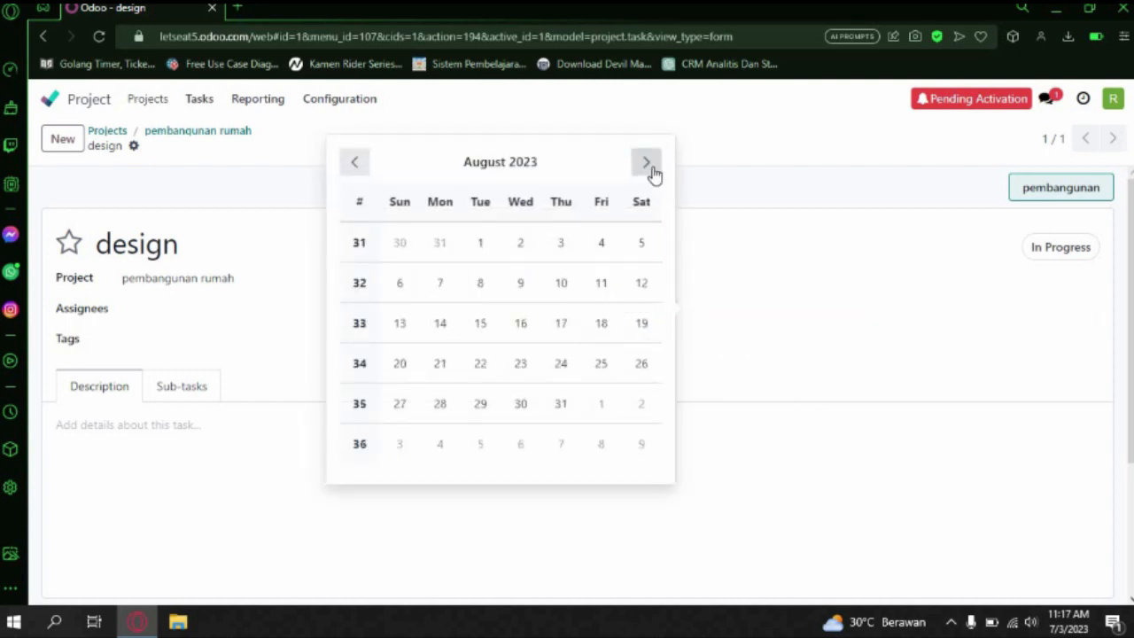
{"action": "left_click", "coordinate": [558, 324]}
Step: Try to set the design task's planned date to 07/04/2023 11:00:00
{"action": "left_click", "coordinate": [779, 348]}
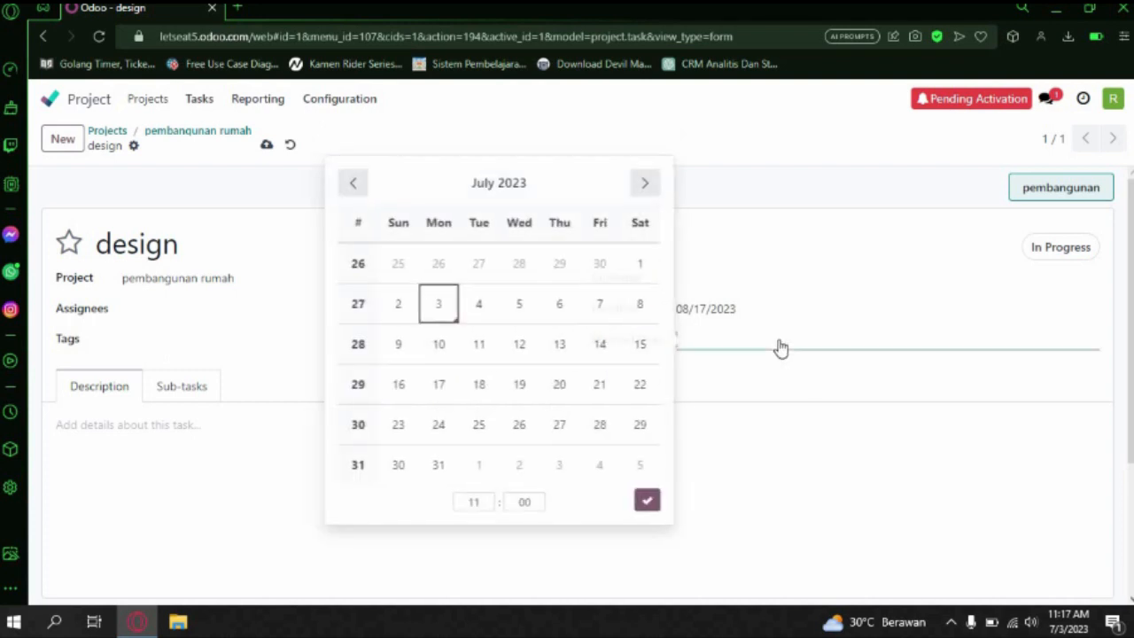
{"action": "left_click", "coordinate": [762, 415]}
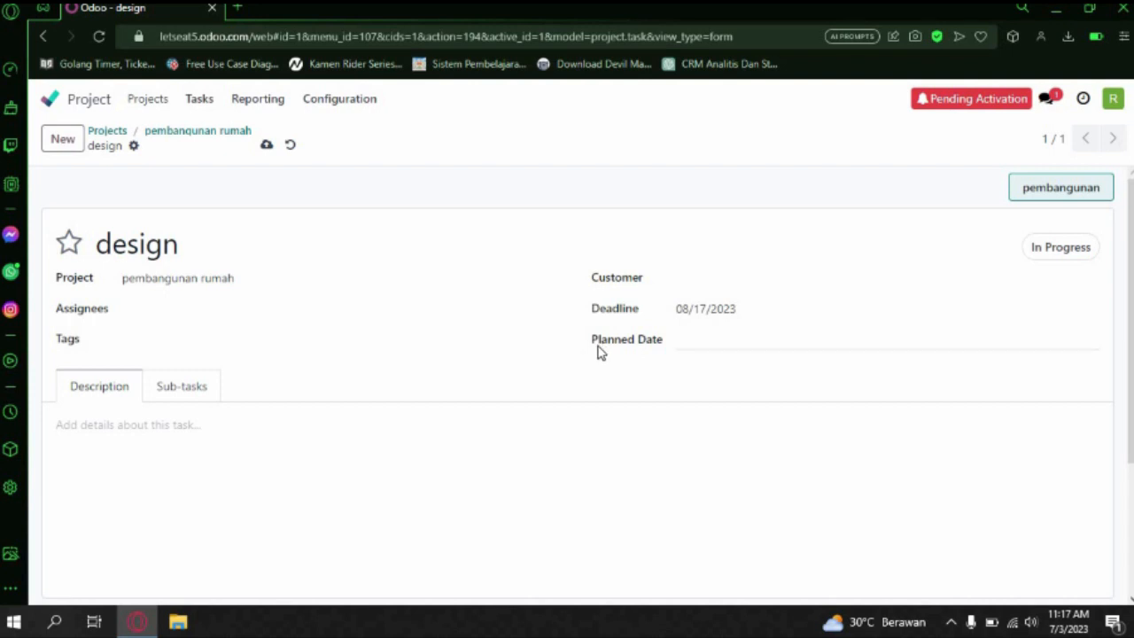
{"action": "left_click", "coordinate": [738, 351]}
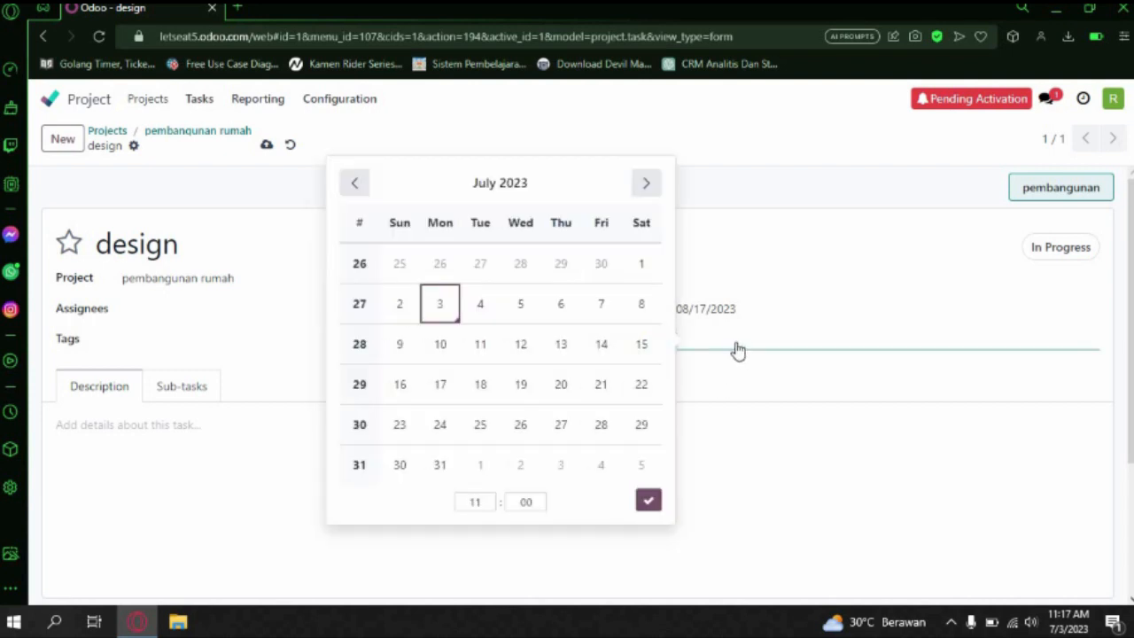
{"action": "left_click", "coordinate": [482, 306]}
{"action": "left_click", "coordinate": [872, 430]}
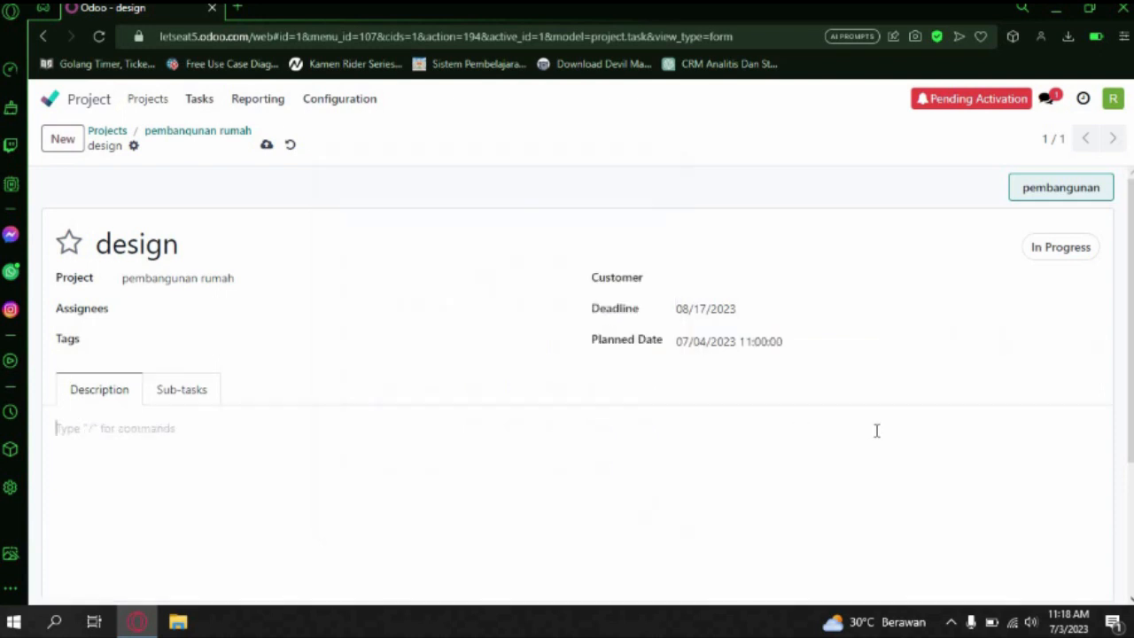
{"action": "left_click", "coordinate": [729, 349]}
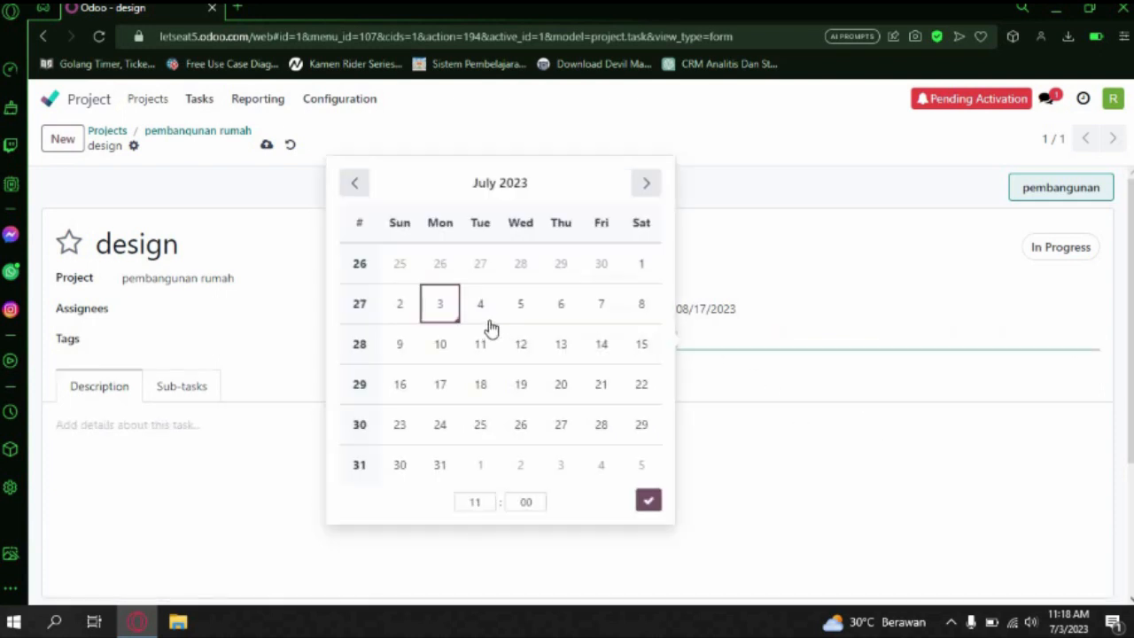
{"action": "left_click", "coordinate": [482, 317]}
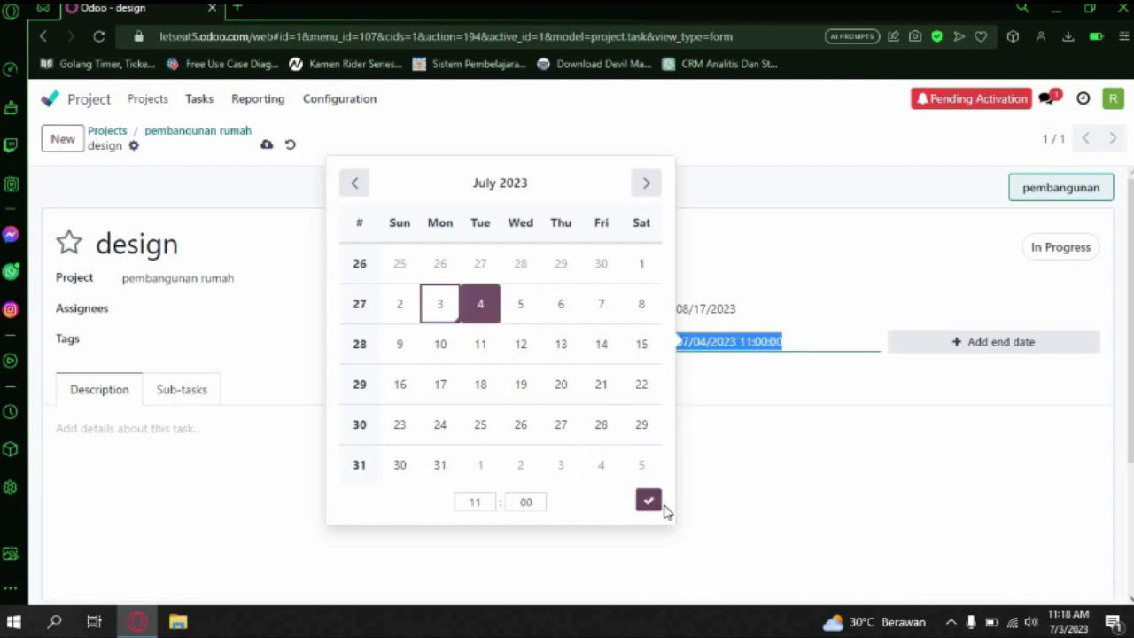
{"action": "left_click", "coordinate": [650, 500]}
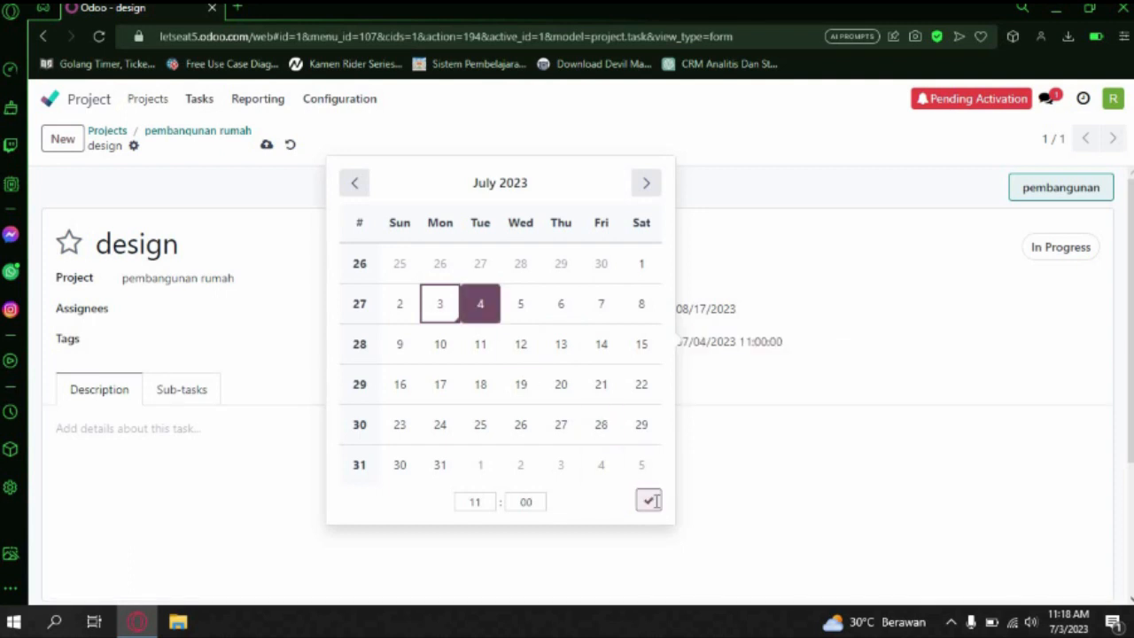
Step: Try 07/03/2023 11:00:00 and 08/22/2023 11:00:00 as the design task's planned date
{"action": "left_click", "coordinate": [744, 349]}
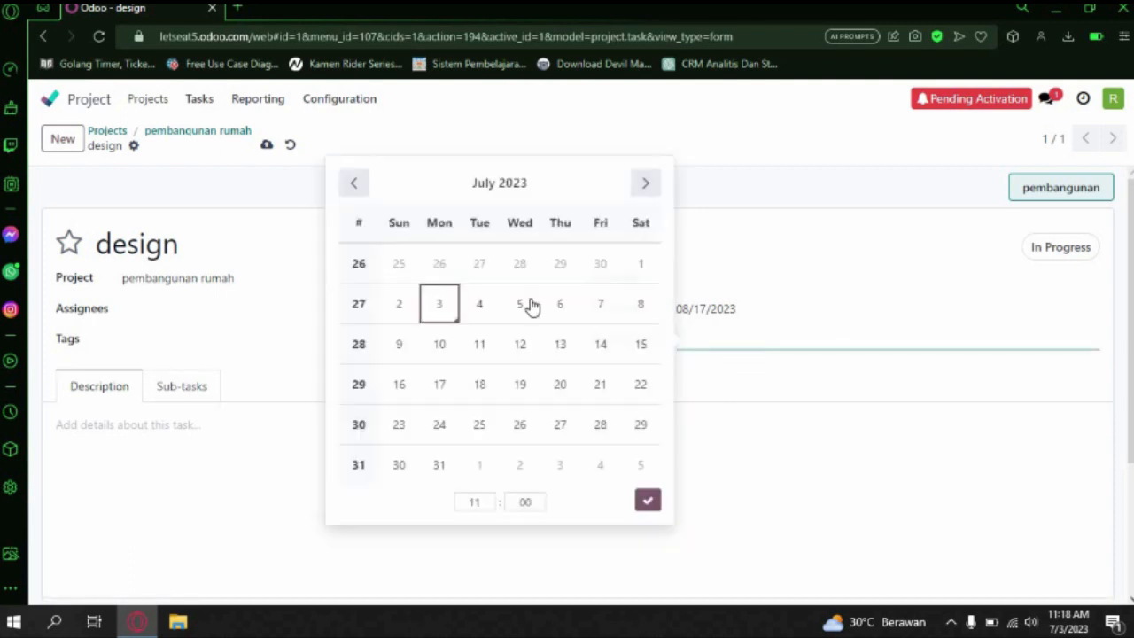
{"action": "left_click", "coordinate": [449, 312]}
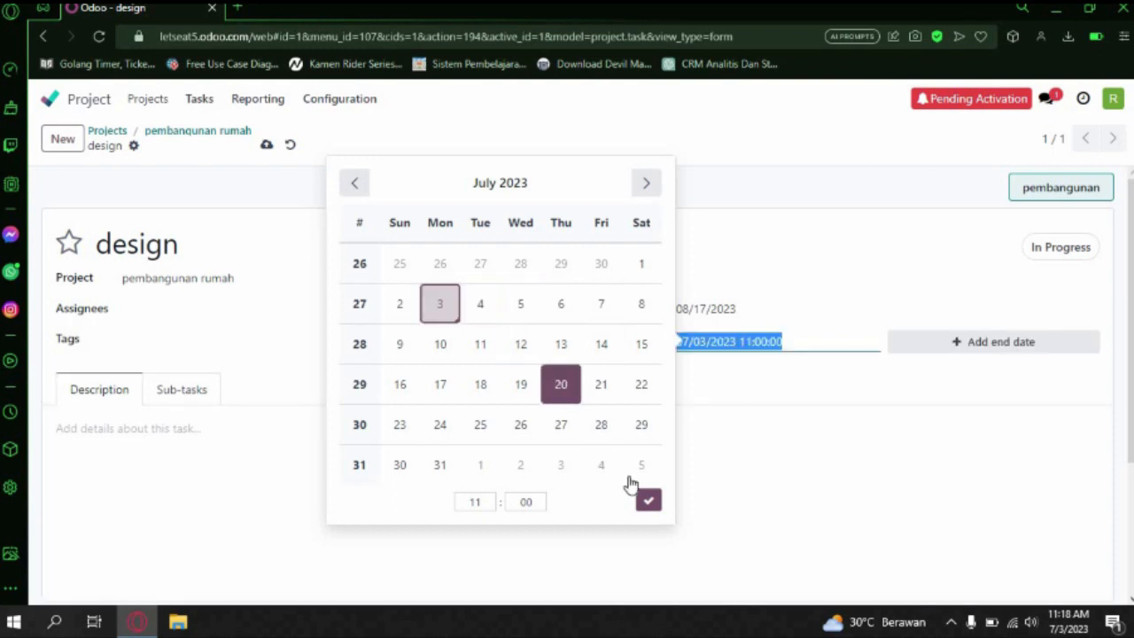
{"action": "left_click", "coordinate": [649, 500]}
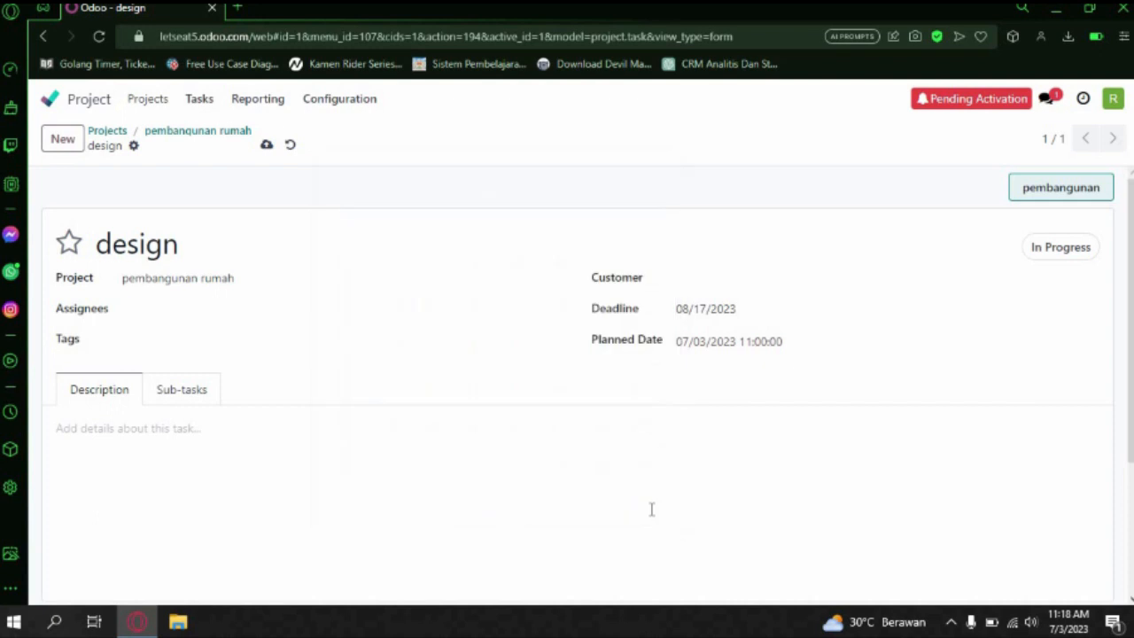
{"action": "left_click", "coordinate": [684, 347]}
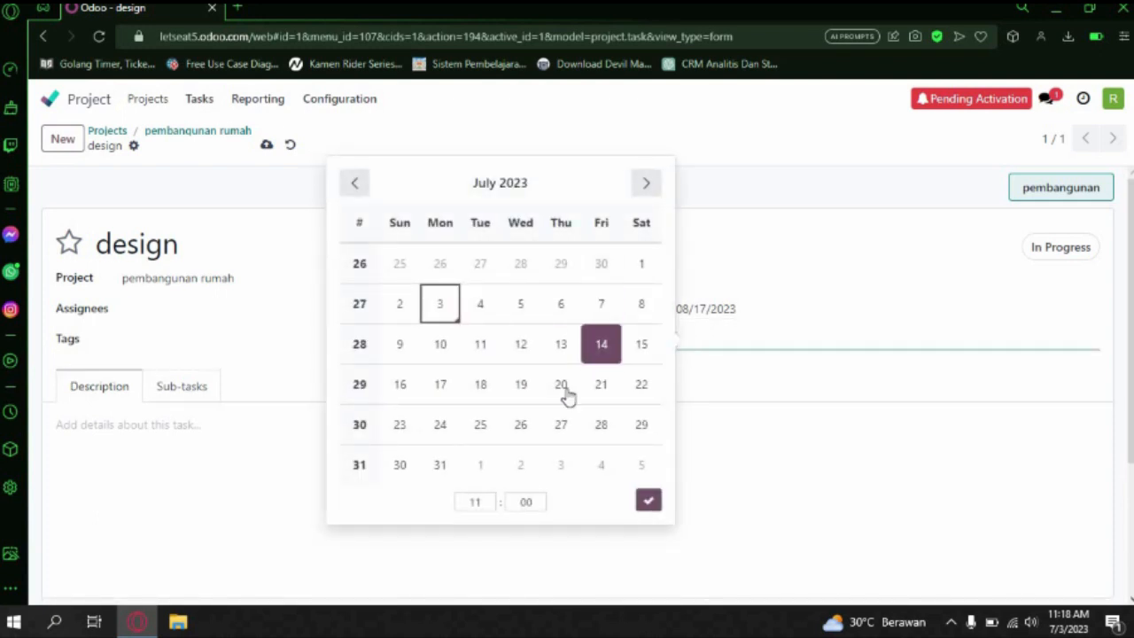
{"action": "left_click", "coordinate": [646, 183]}
{"action": "left_click", "coordinate": [481, 384]}
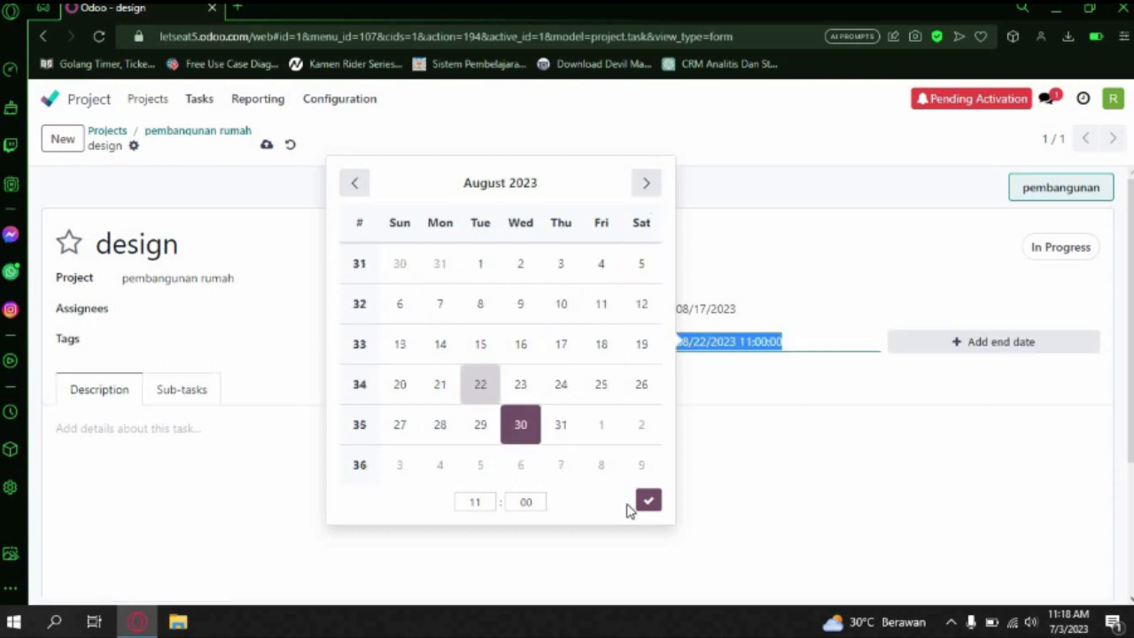
{"action": "left_click", "coordinate": [647, 502]}
Step: Set the design task's planned date to 07/04/2023 11:00:00 and add an end date of 08/17/2023 11:00:00
{"action": "left_click", "coordinate": [714, 349]}
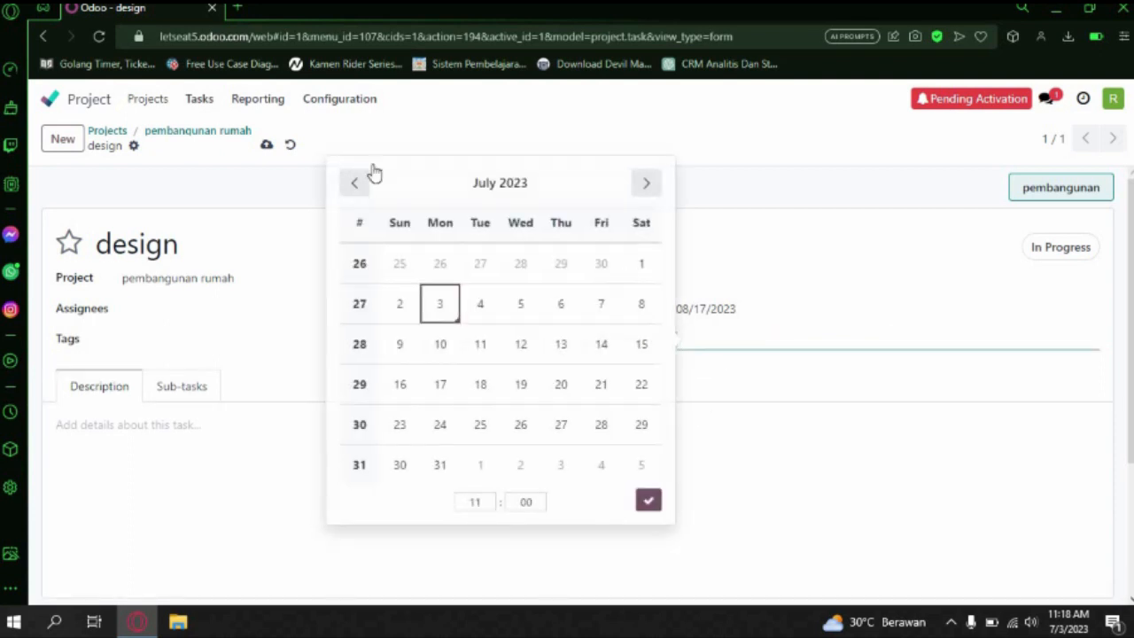
{"action": "left_click", "coordinate": [478, 302]}
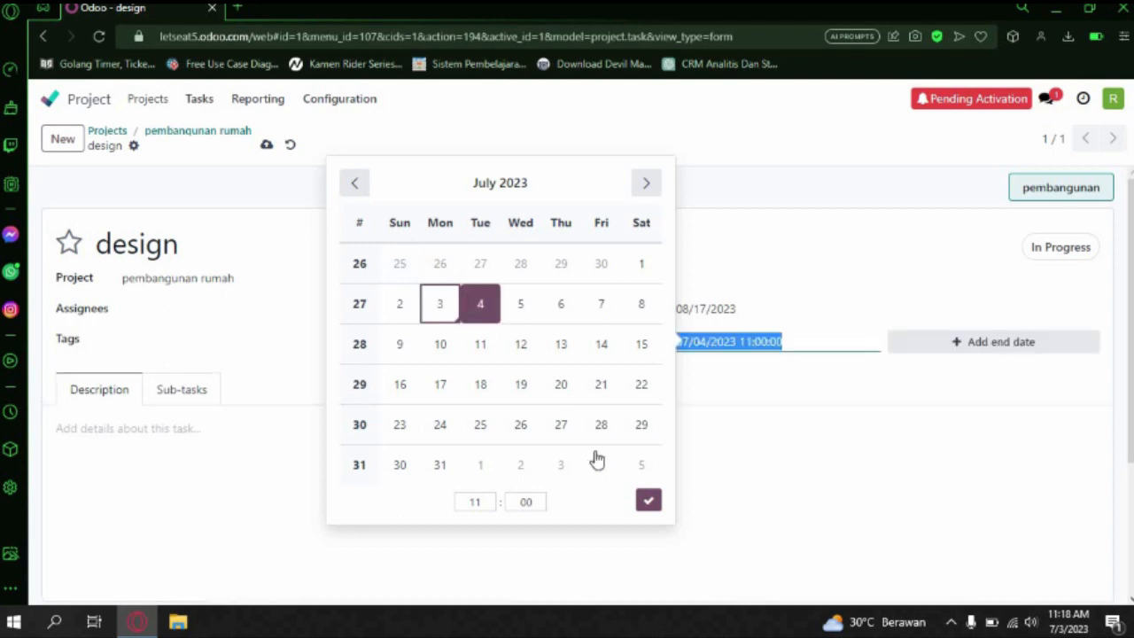
{"action": "left_click", "coordinate": [649, 503]}
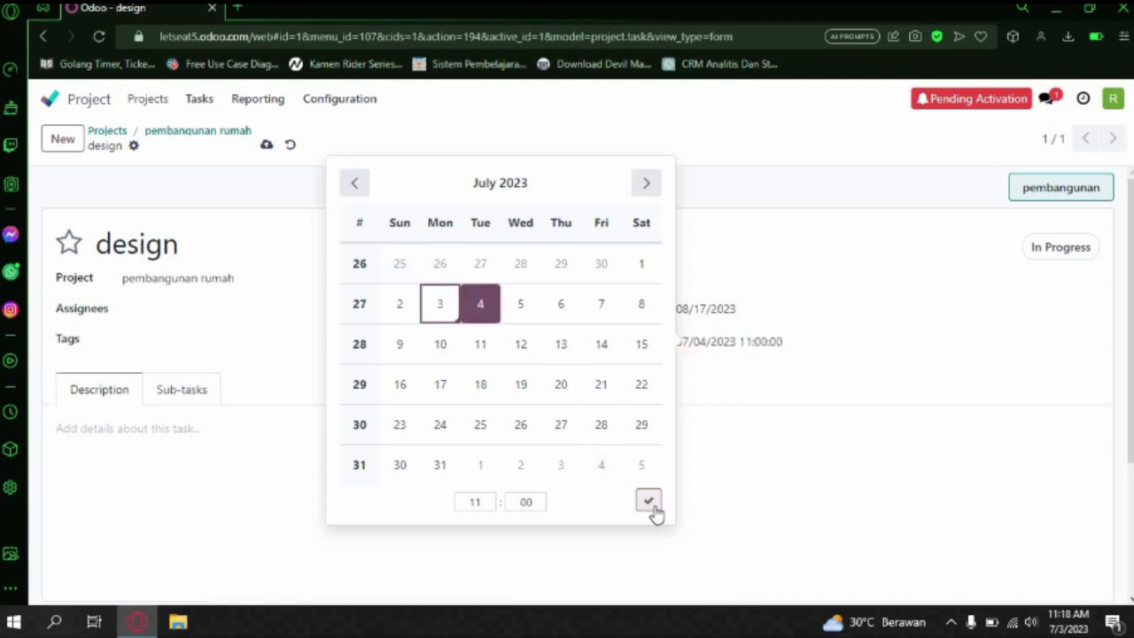
{"action": "left_click", "coordinate": [480, 304]}
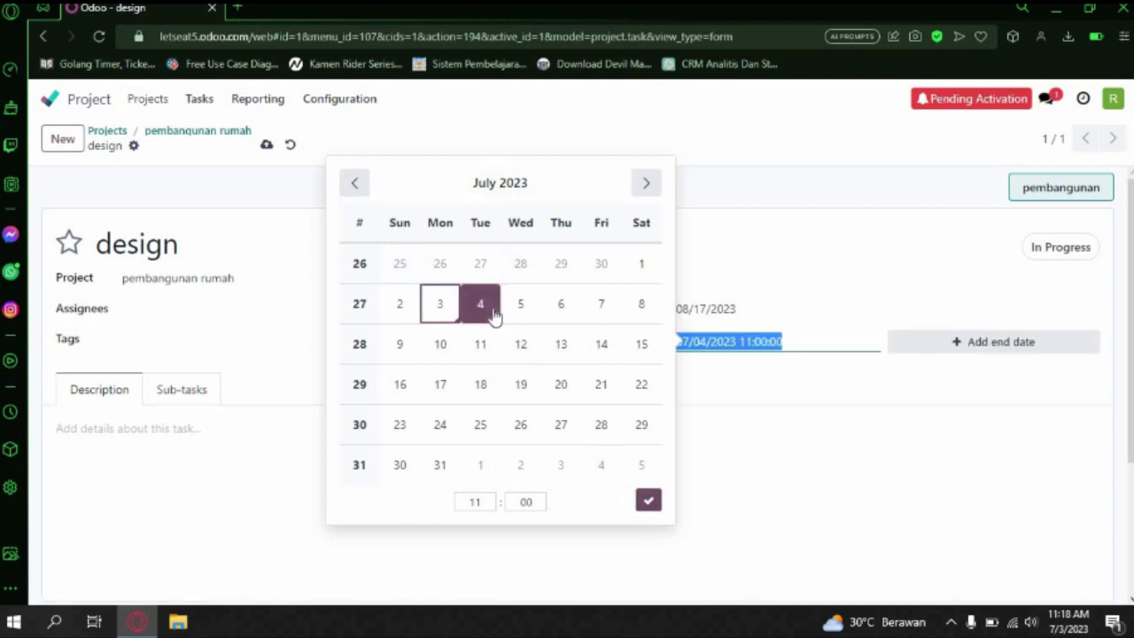
{"action": "left_click", "coordinate": [954, 345]}
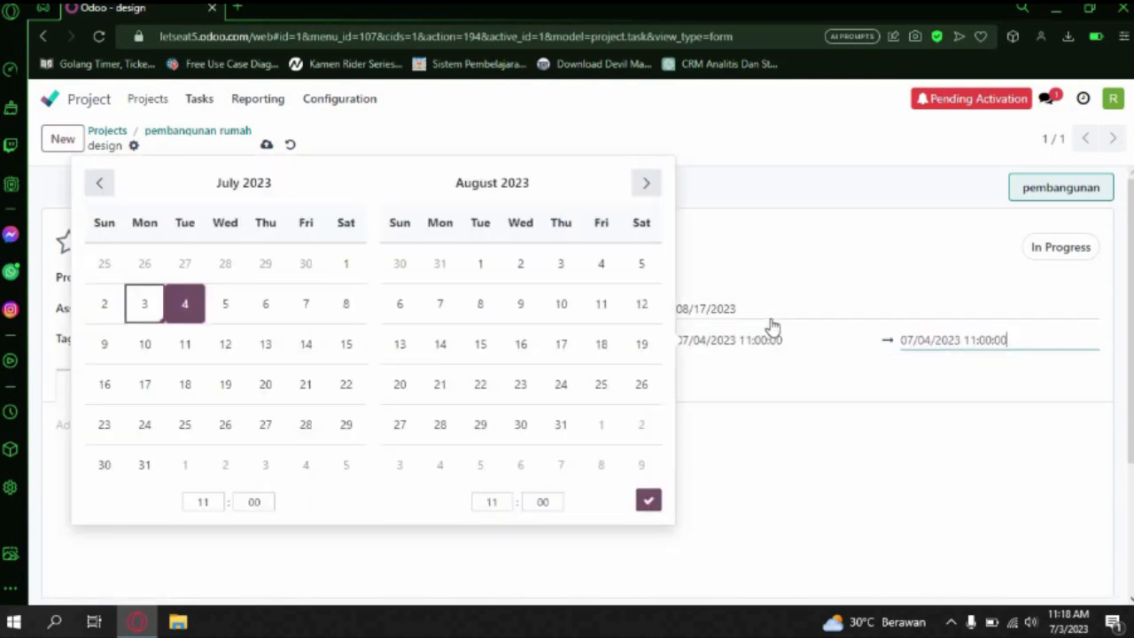
{"action": "left_click", "coordinate": [574, 269]}
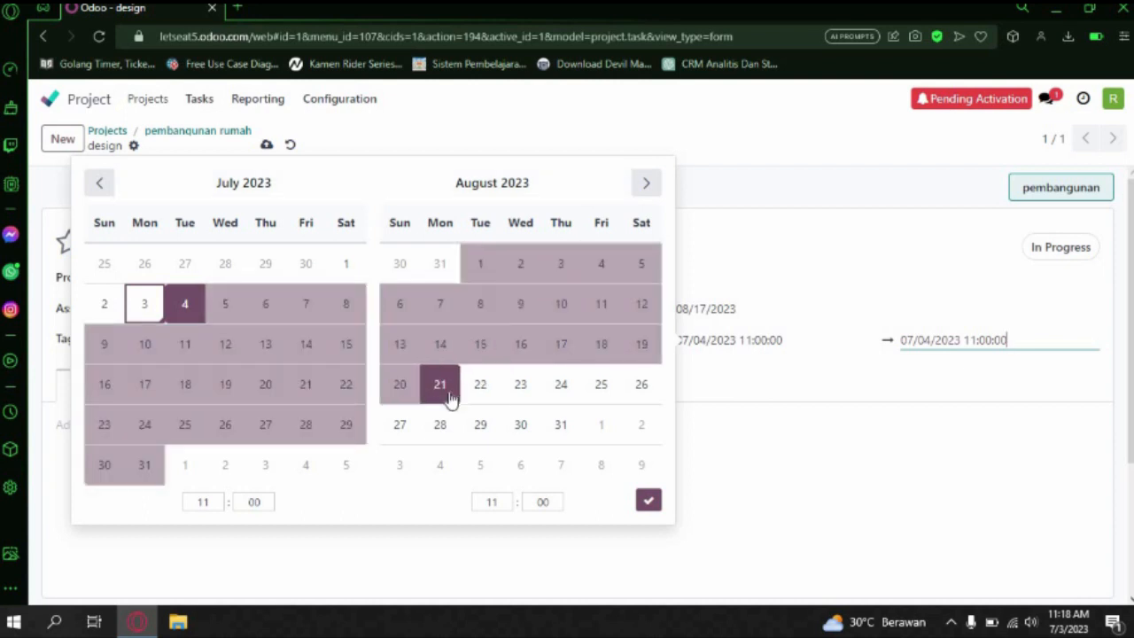
{"action": "left_click", "coordinate": [562, 346]}
{"action": "left_click", "coordinate": [649, 502]}
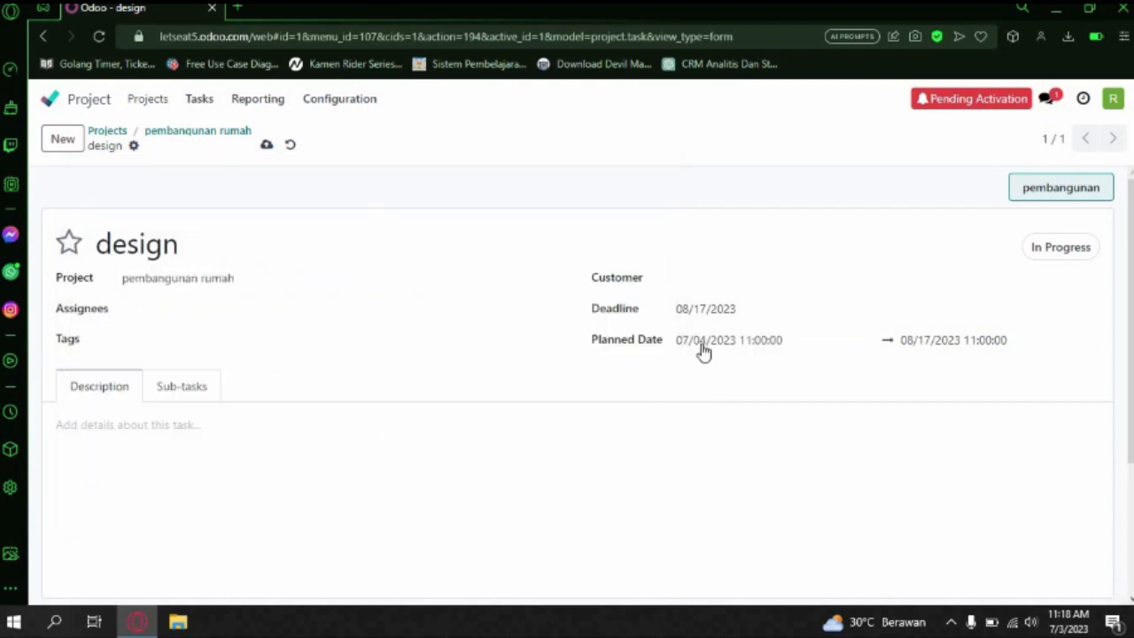
Step: Change the end of the design task's planned period to 08/15/2023 11:00:00
{"action": "left_click", "coordinate": [950, 345]}
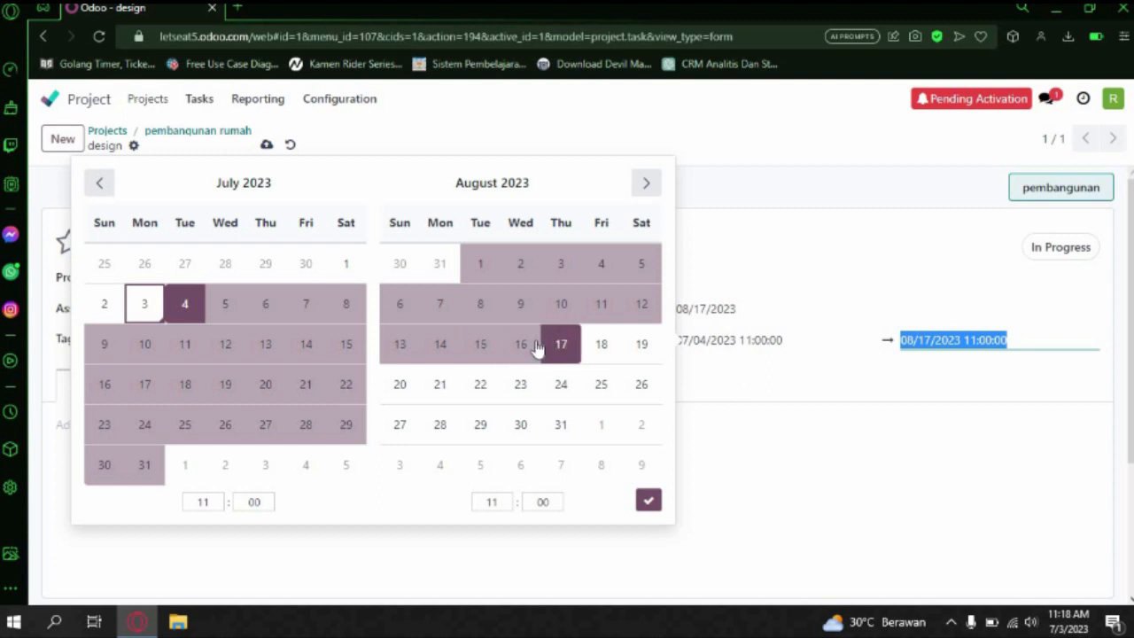
{"action": "left_click", "coordinate": [481, 344]}
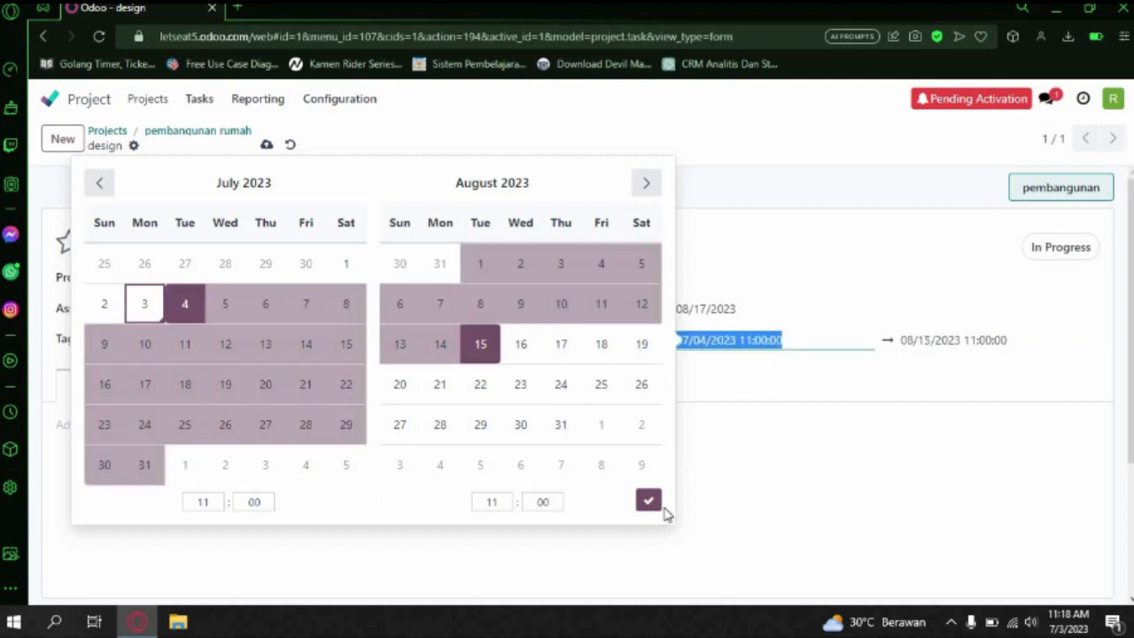
{"action": "left_click", "coordinate": [648, 500]}
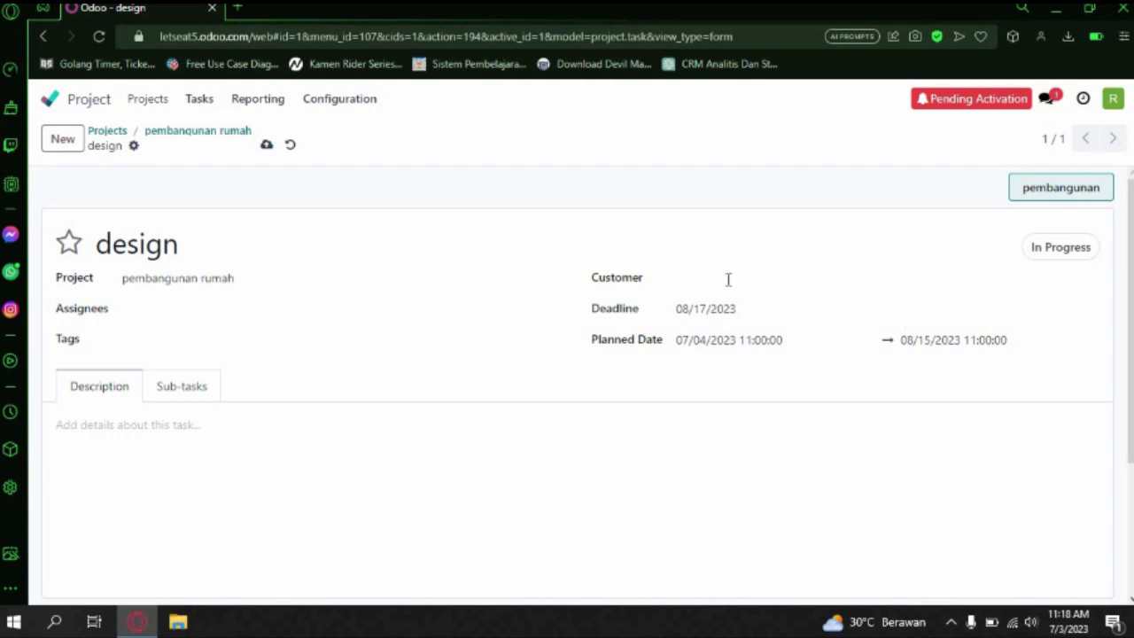
Step: Enter "membuat design rumah impian customer" as the design task's description and save the task
{"action": "left_click", "coordinate": [129, 423]}
{"action": "type", "text": "membu"}
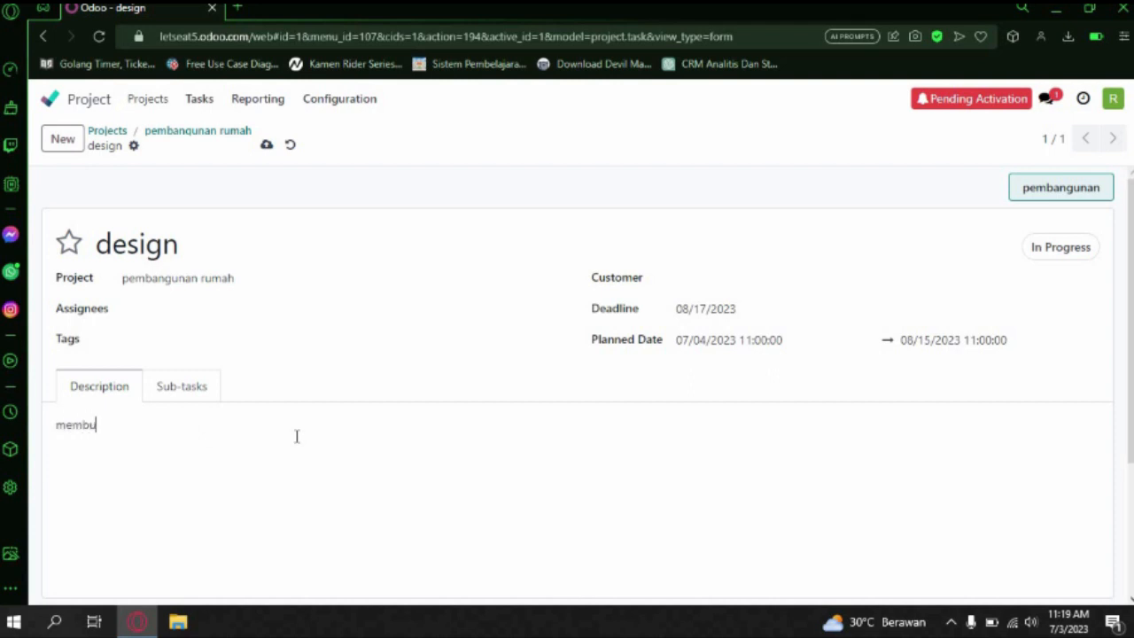
{"action": "type", "text": "at design rumah impiab"}
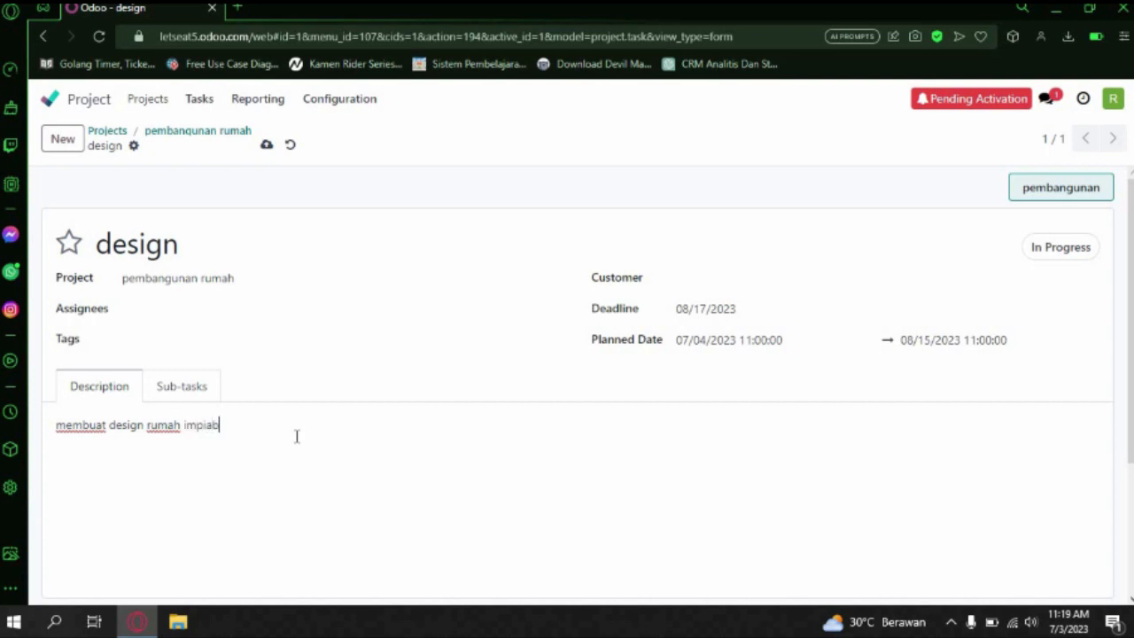
{"action": "key", "text": "BackSpace"}
{"action": "type", "text": "n pelanggan"}
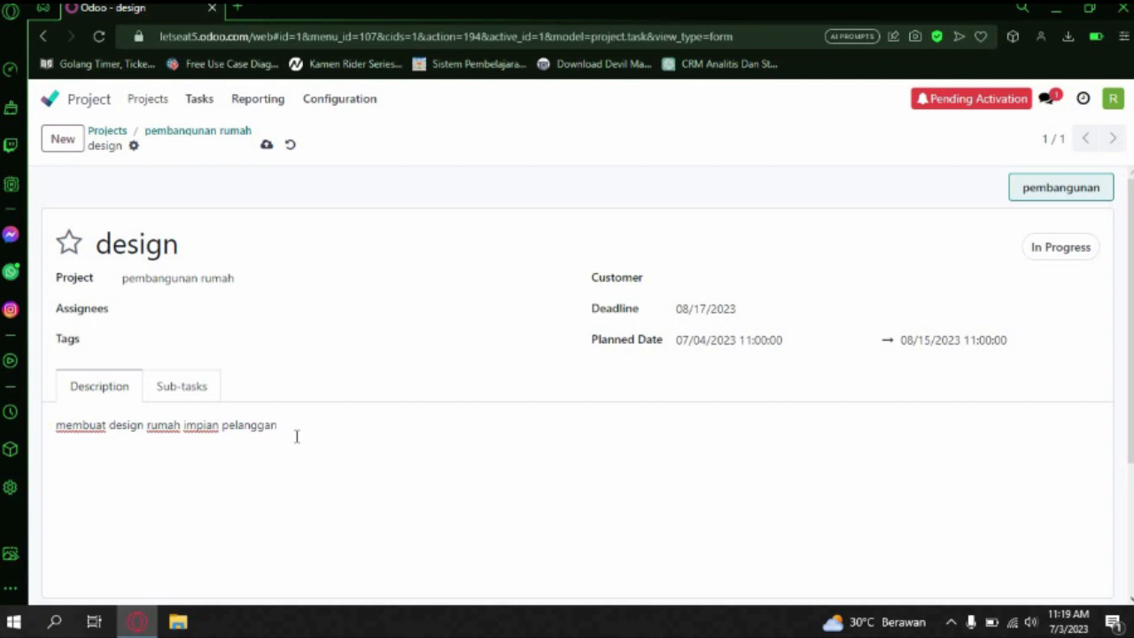
{"action": "key", "text": "BackSpace"}
{"action": "key", "text": "BackSpace"}
{"action": "key", "text": "BackSpace"}
{"action": "key", "text": "BackSpace"}
{"action": "key", "text": "BackSpace"}
{"action": "key", "text": "BackSpace"}
{"action": "key", "text": "BackSpace"}
{"action": "left_click", "coordinate": [268, 146]}
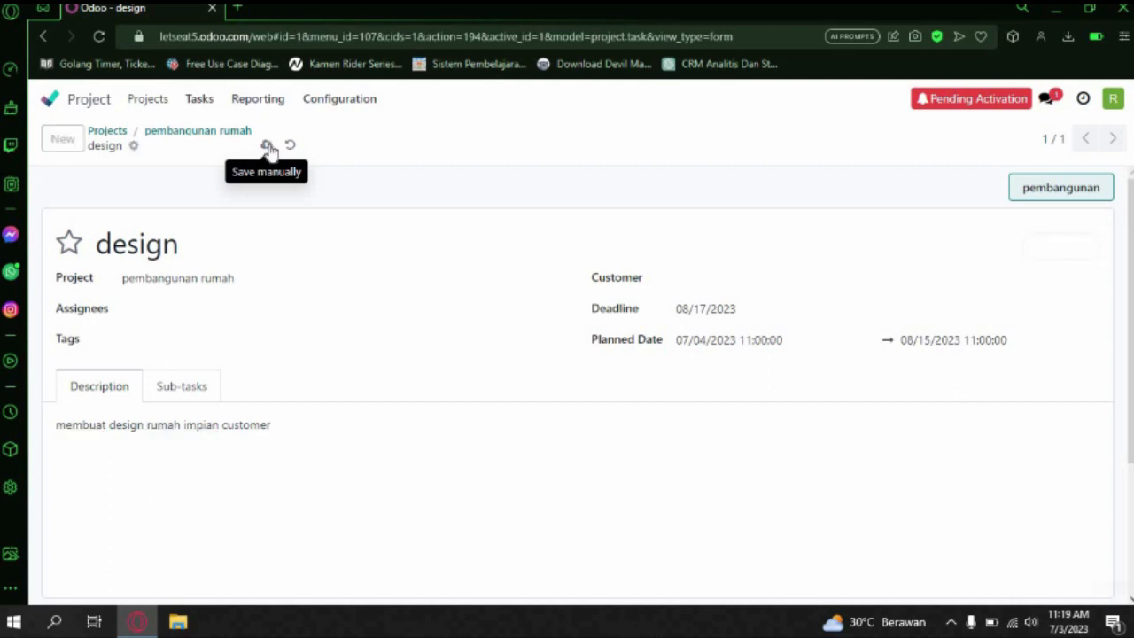
Step: Return to the pembangunan rumah project and create a task titled bahan in the pembangunan stage
{"action": "left_click", "coordinate": [116, 131]}
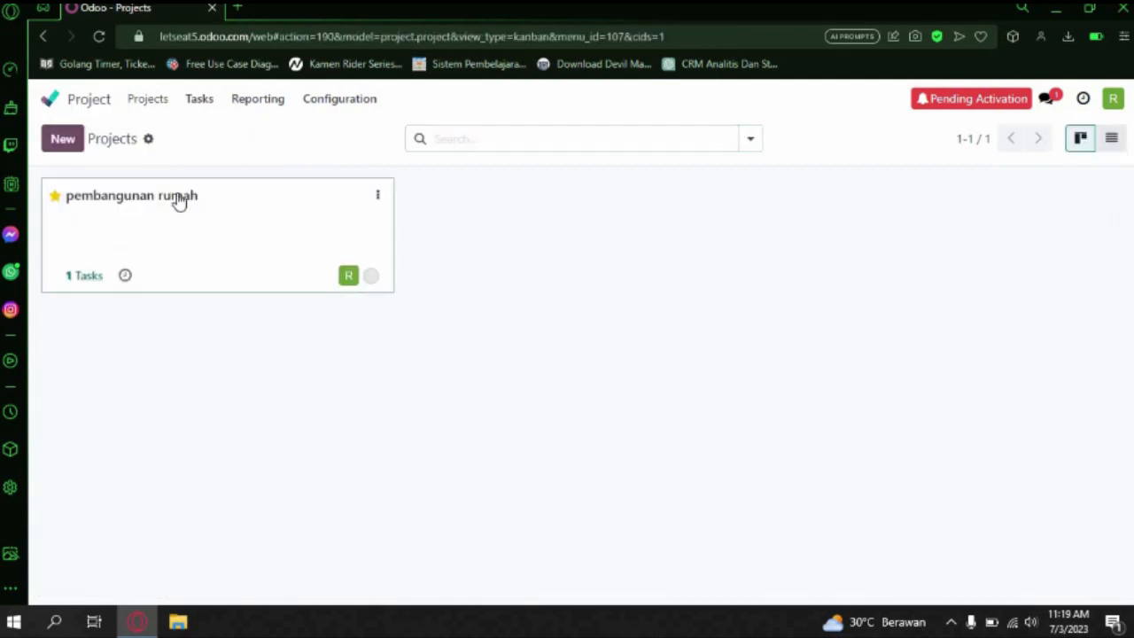
{"action": "left_click", "coordinate": [172, 189]}
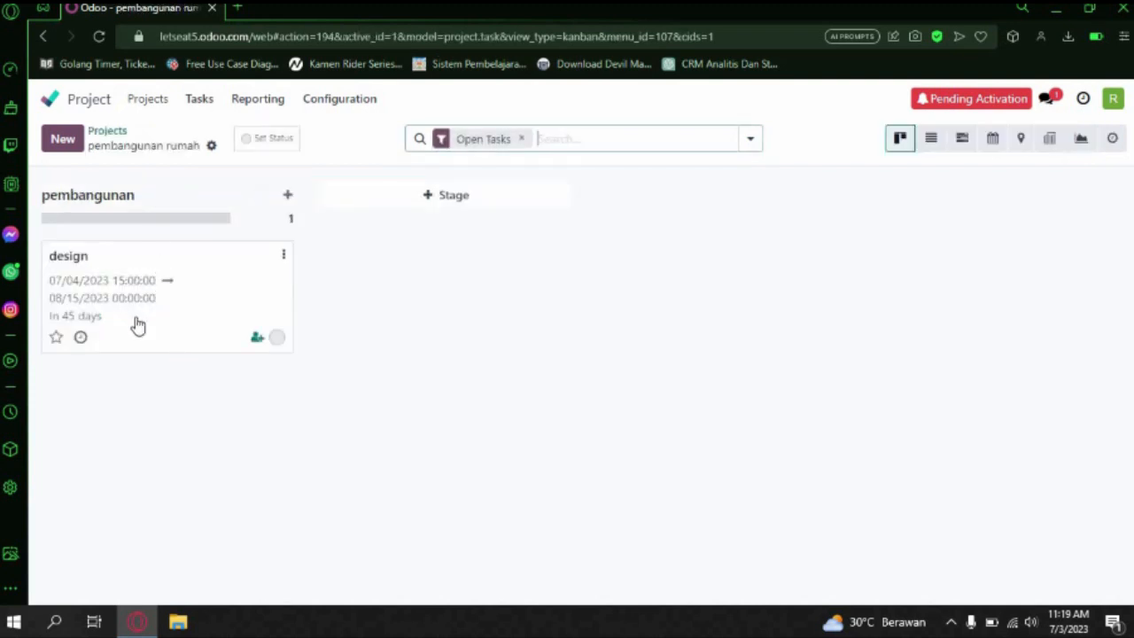
{"action": "left_click", "coordinate": [284, 198]}
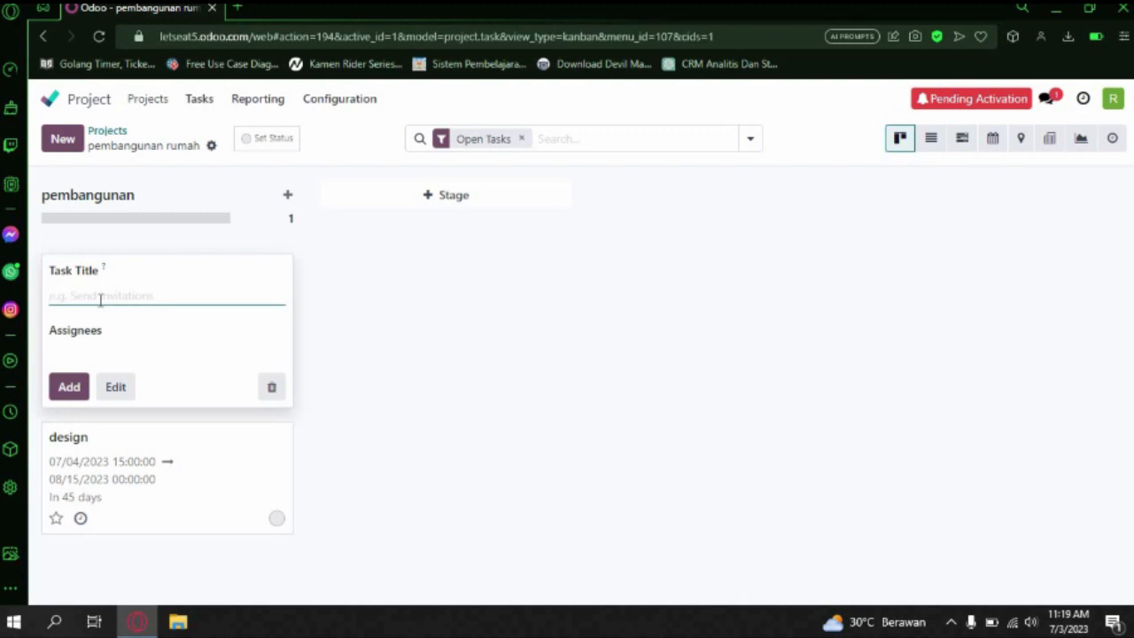
{"action": "type", "text": "bahan"}
{"action": "left_click", "coordinate": [78, 390]}
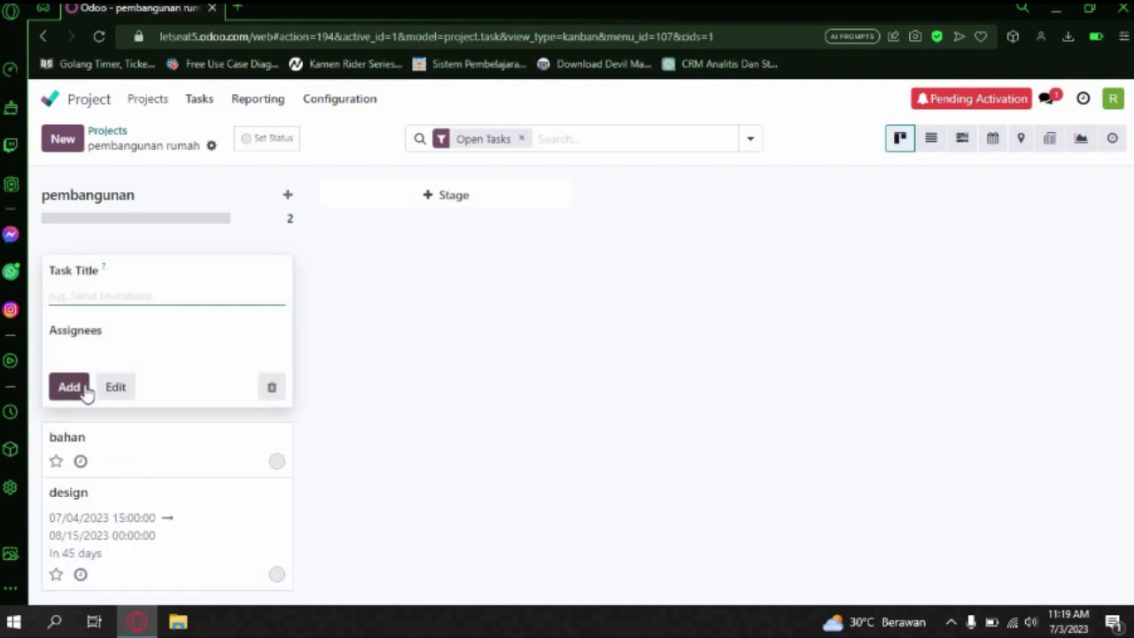
{"action": "left_click", "coordinate": [356, 361]}
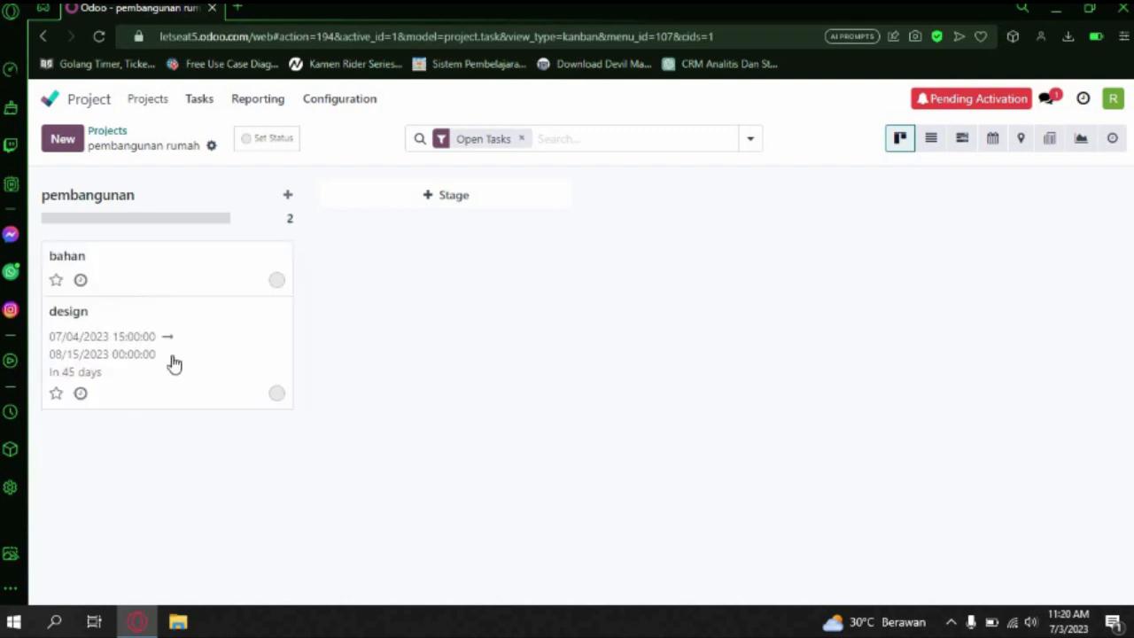
Step: Open the bahan task and enter "batas pembelian bahan rumah" as its description
{"action": "left_click", "coordinate": [114, 273]}
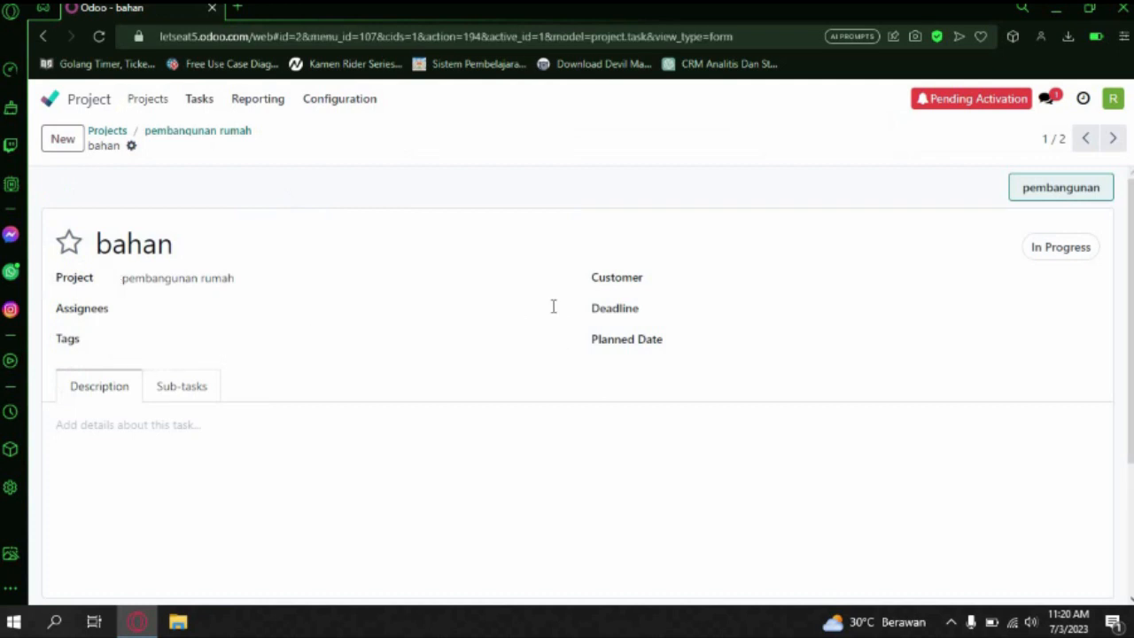
{"action": "left_click", "coordinate": [225, 426]}
{"action": "type", "text": "pembe"}
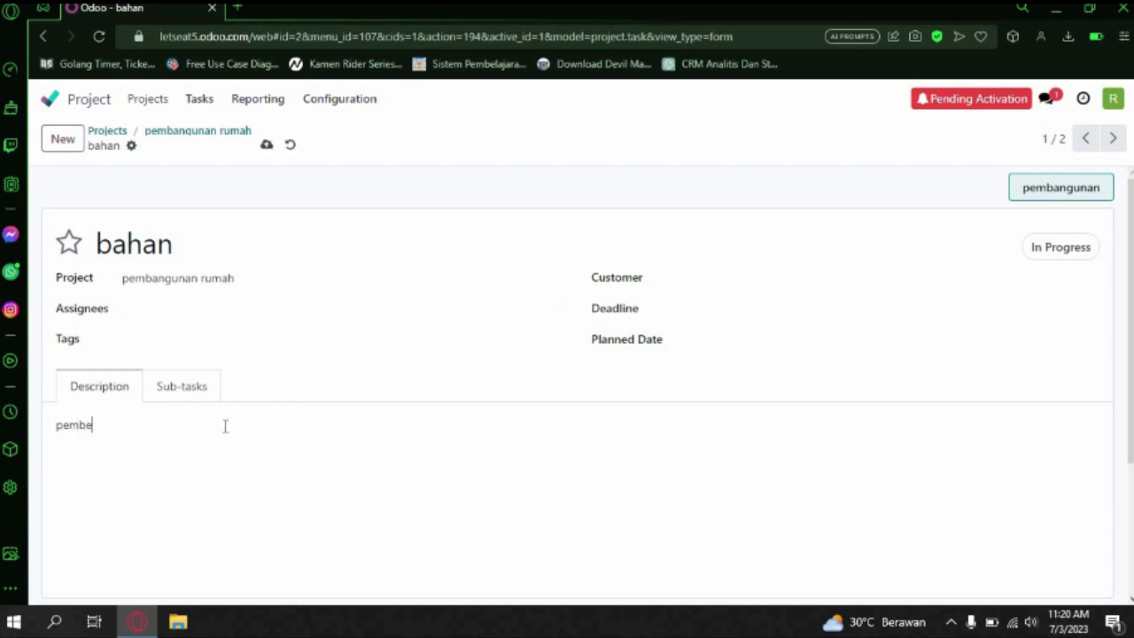
{"action": "type", "text": "l"}
{"action": "key", "text": "BackSpace"}
{"action": "key", "text": "BackSpace"}
{"action": "key", "text": "BackSpace"}
{"action": "key", "text": "BackSpace"}
{"action": "key", "text": "BackSpace"}
{"action": "key", "text": "BackSpace"}
{"action": "type", "text": "batas pembelian bha"}
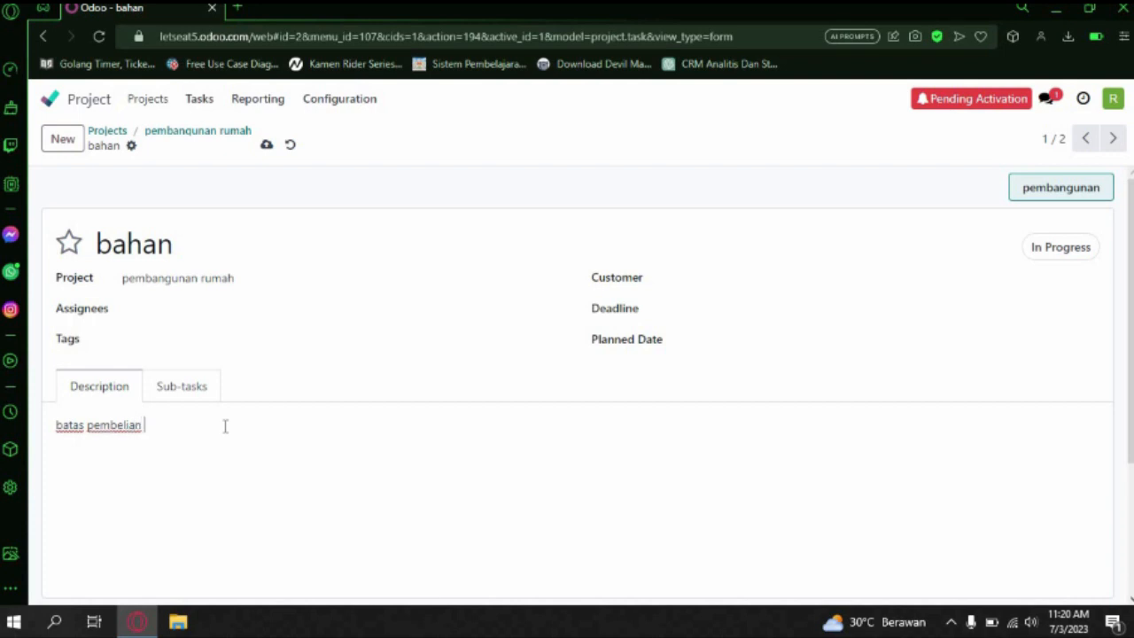
{"action": "key", "text": "BackSpace"}
{"action": "key", "text": "BackSpace"}
{"action": "type", "text": "ahan r"}
Step: Assign the bahan task to the suggested customer listed after letseat and set its deadline to 08/24/2023
{"action": "left_click", "coordinate": [679, 280]}
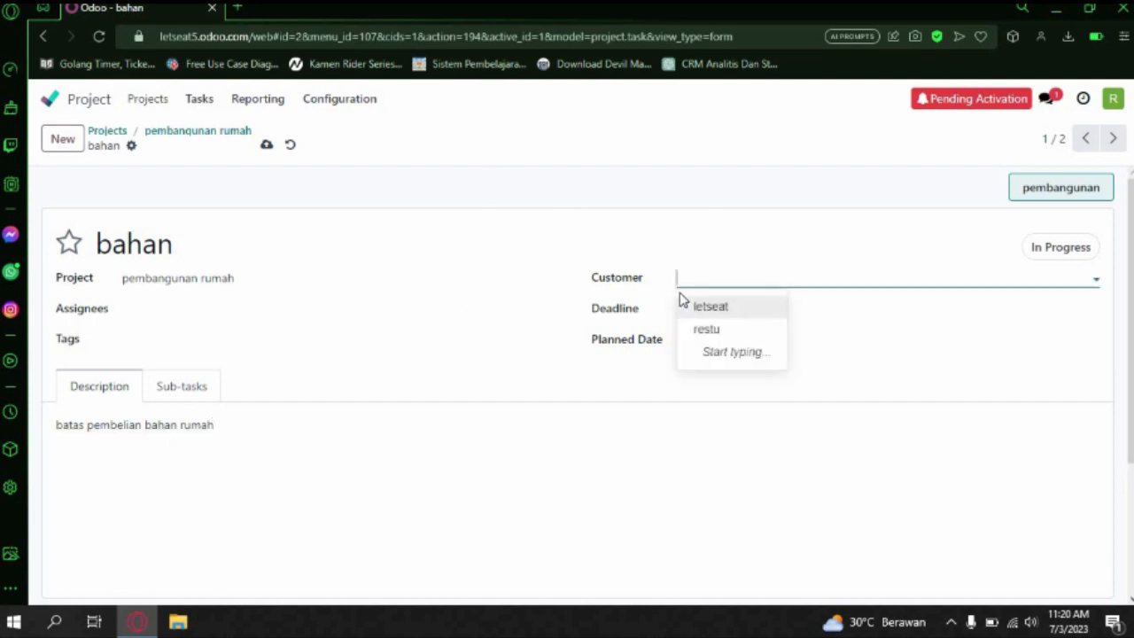
{"action": "left_click", "coordinate": [744, 330]}
{"action": "left_click", "coordinate": [750, 317]}
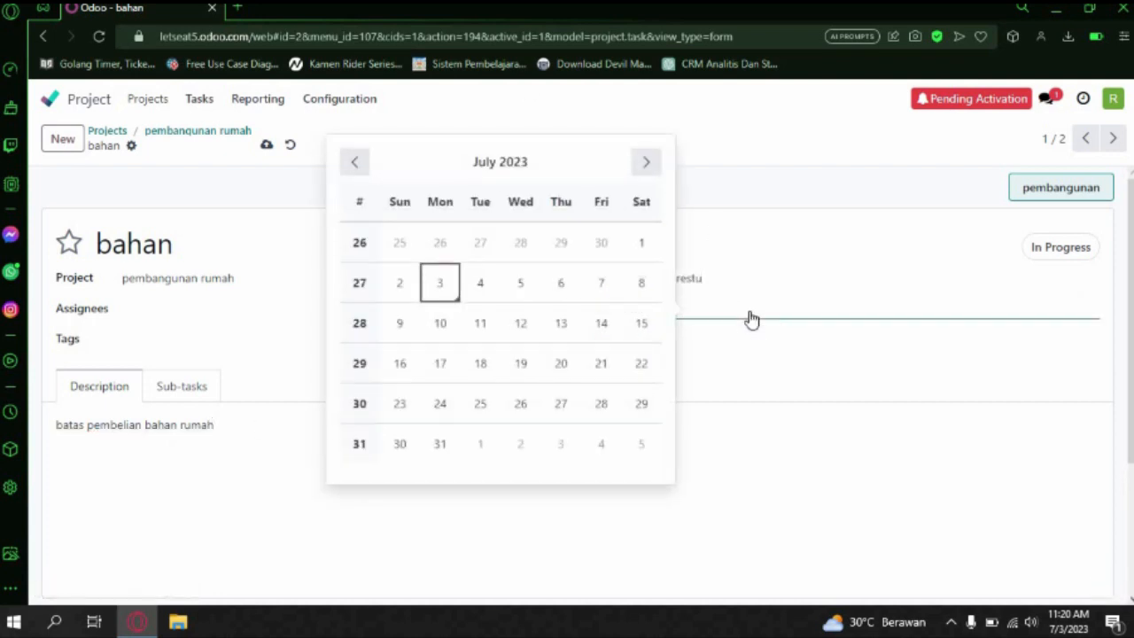
{"action": "left_click", "coordinate": [646, 165]}
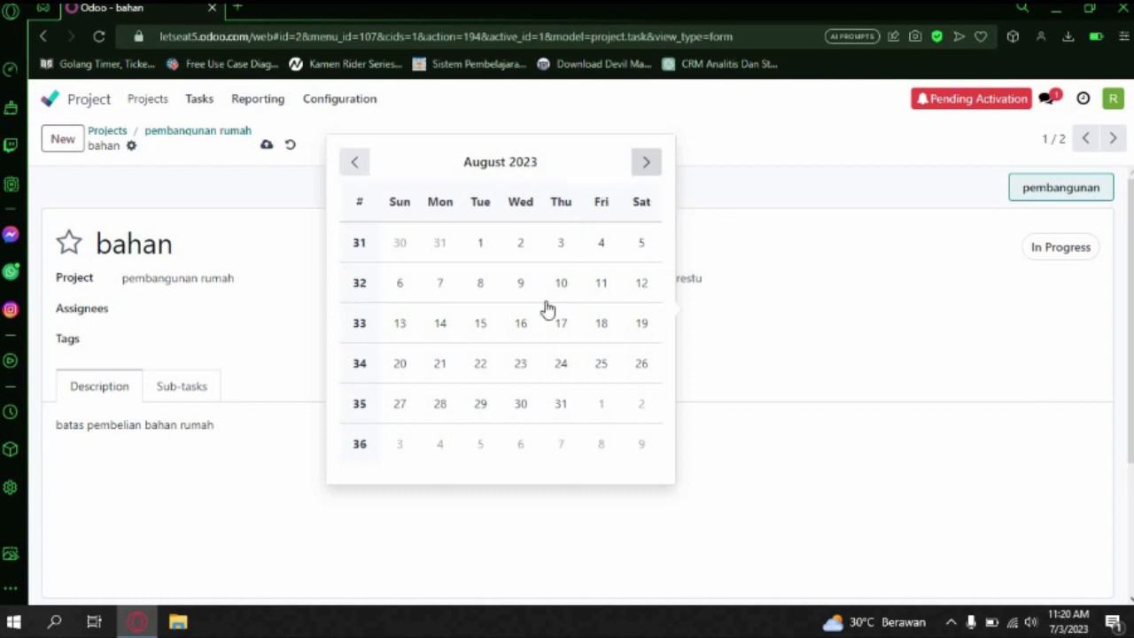
{"action": "left_click", "coordinate": [562, 368]}
Step: Set the bahan task's planned period from 08/17/2023 11:00:00 to 08/22/2023 11:00:00 and save the task
{"action": "left_click", "coordinate": [725, 357]}
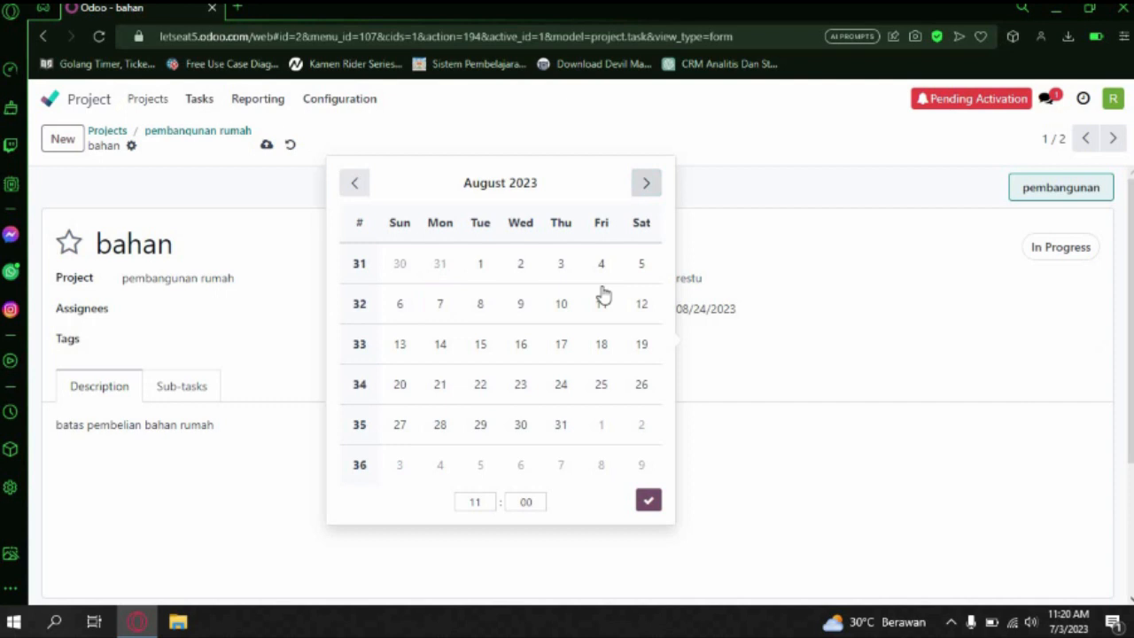
{"action": "left_click", "coordinate": [552, 345]}
{"action": "left_click", "coordinate": [1015, 352]}
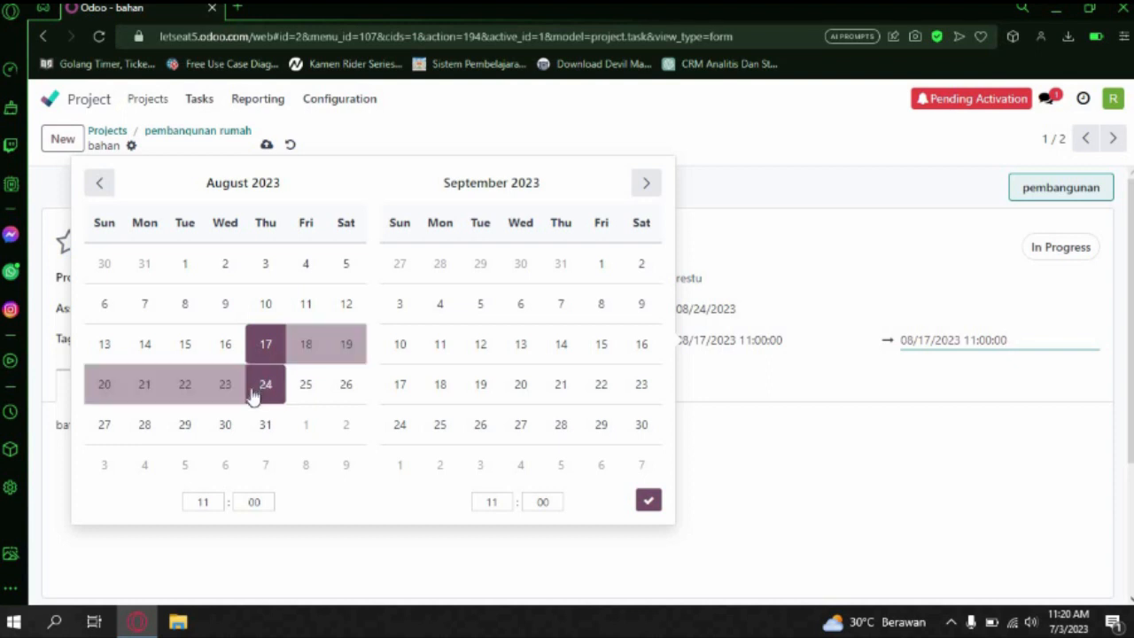
{"action": "left_click", "coordinate": [185, 388]}
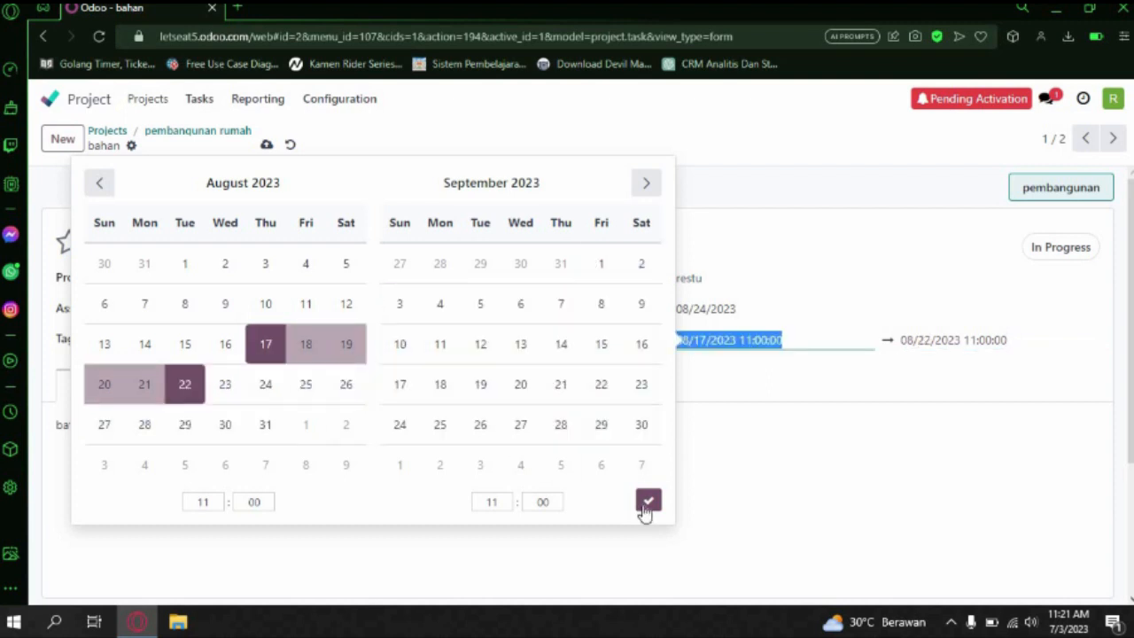
{"action": "left_click", "coordinate": [646, 502]}
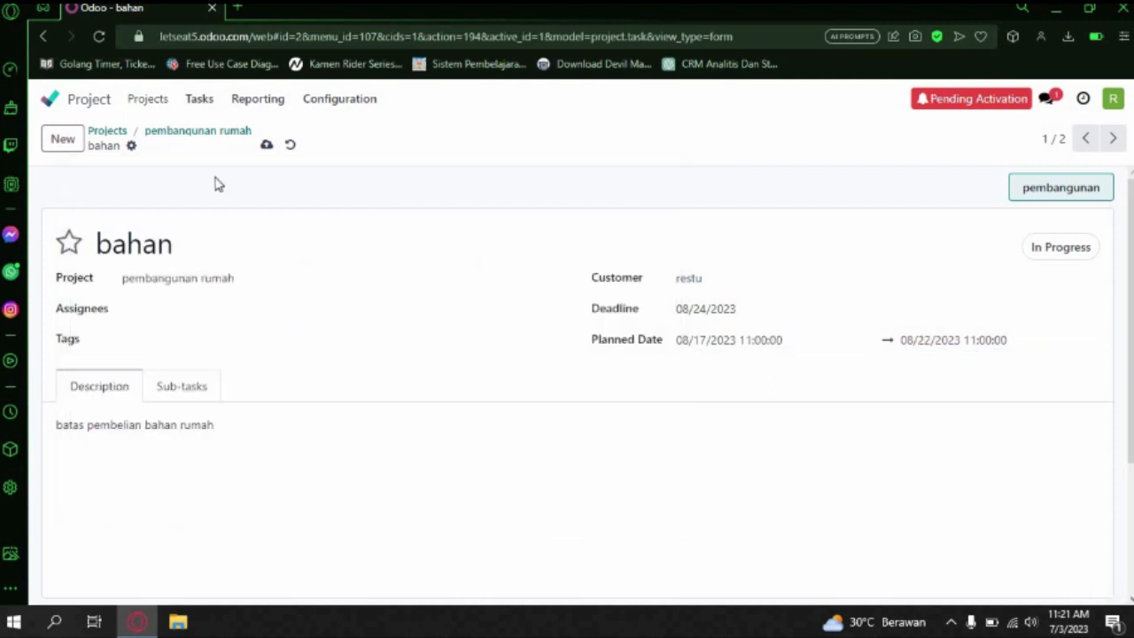
{"action": "left_click", "coordinate": [267, 146]}
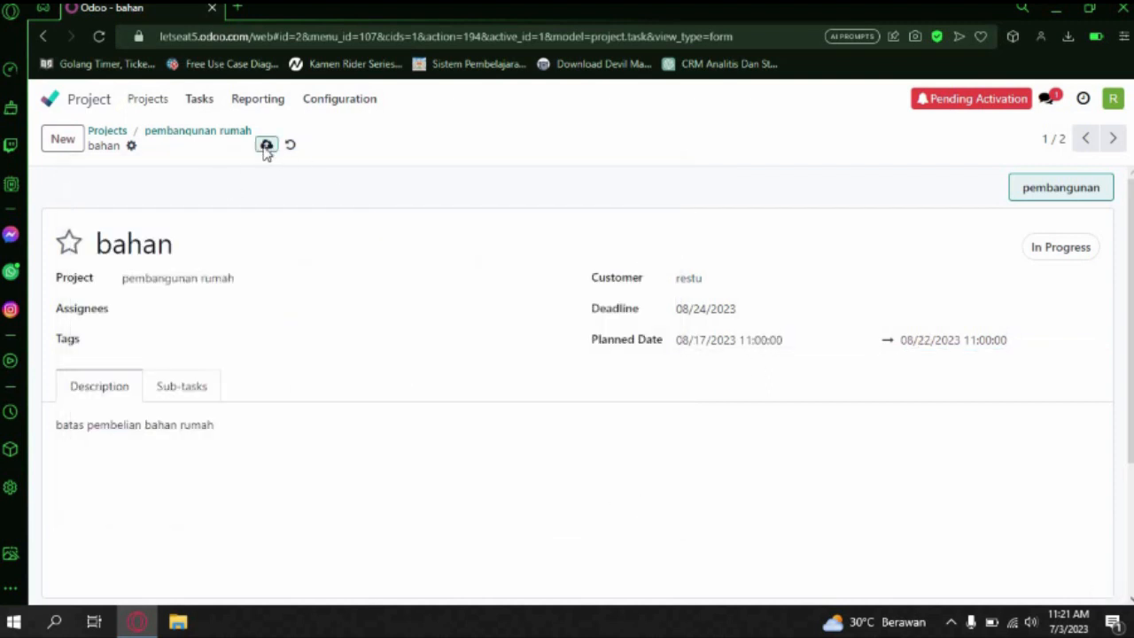
Step: Return to the pembangunan rumah project, search its tasks for "design", and remove that search filter
{"action": "left_click", "coordinate": [165, 136]}
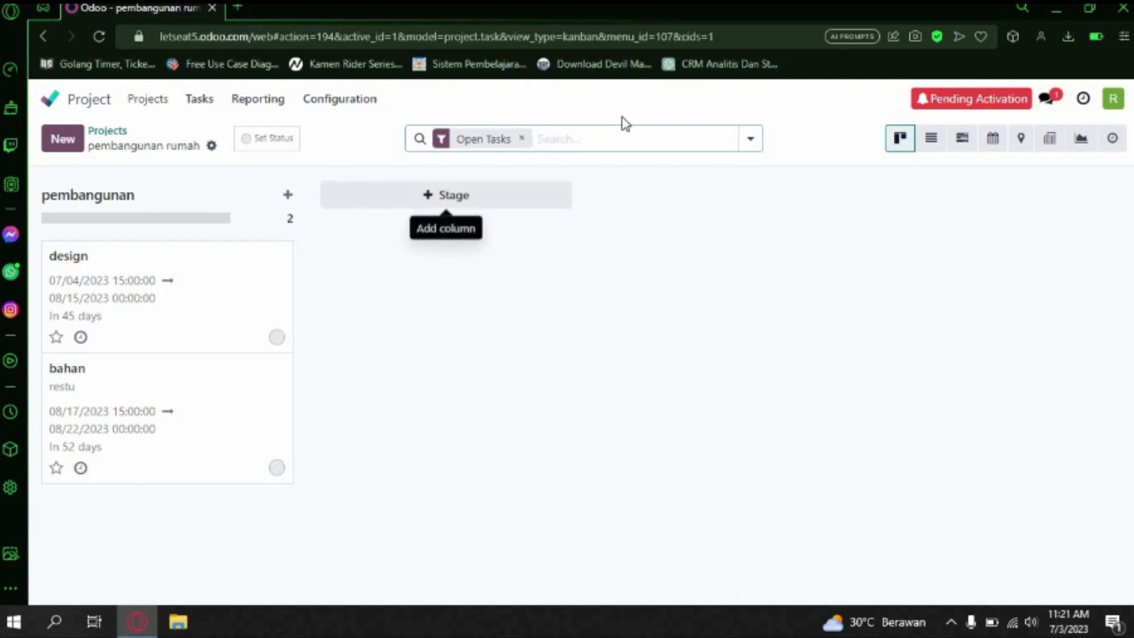
{"action": "type", "text": "se"}
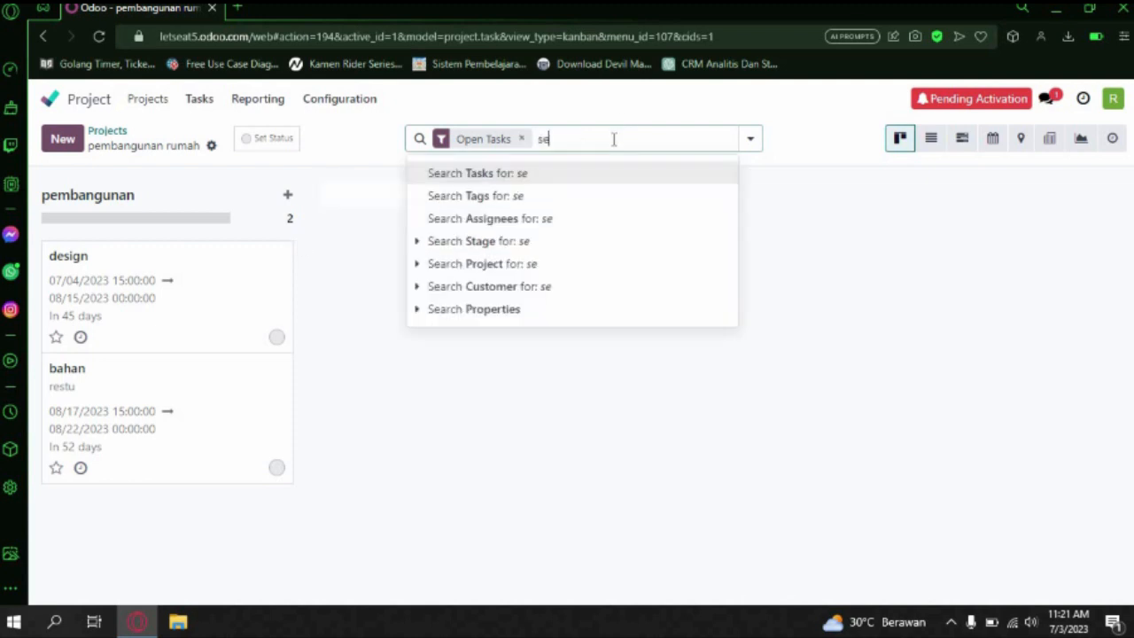
{"action": "key", "text": "BackSpace"}
{"action": "key", "text": "BackSpace"}
{"action": "type", "text": "des"}
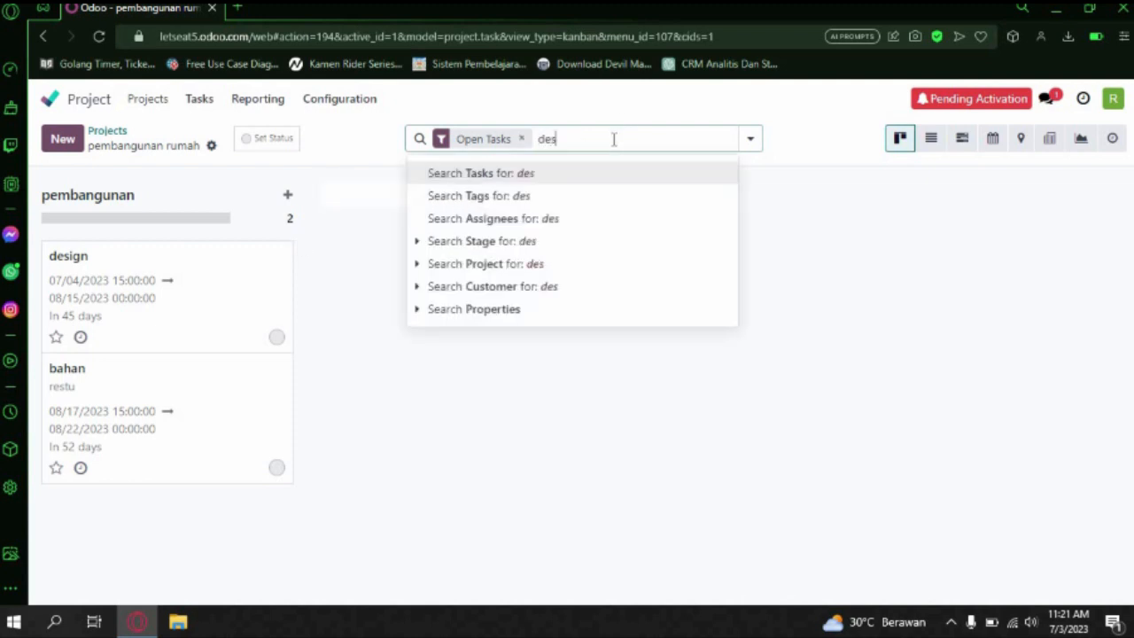
{"action": "type", "text": "ign"}
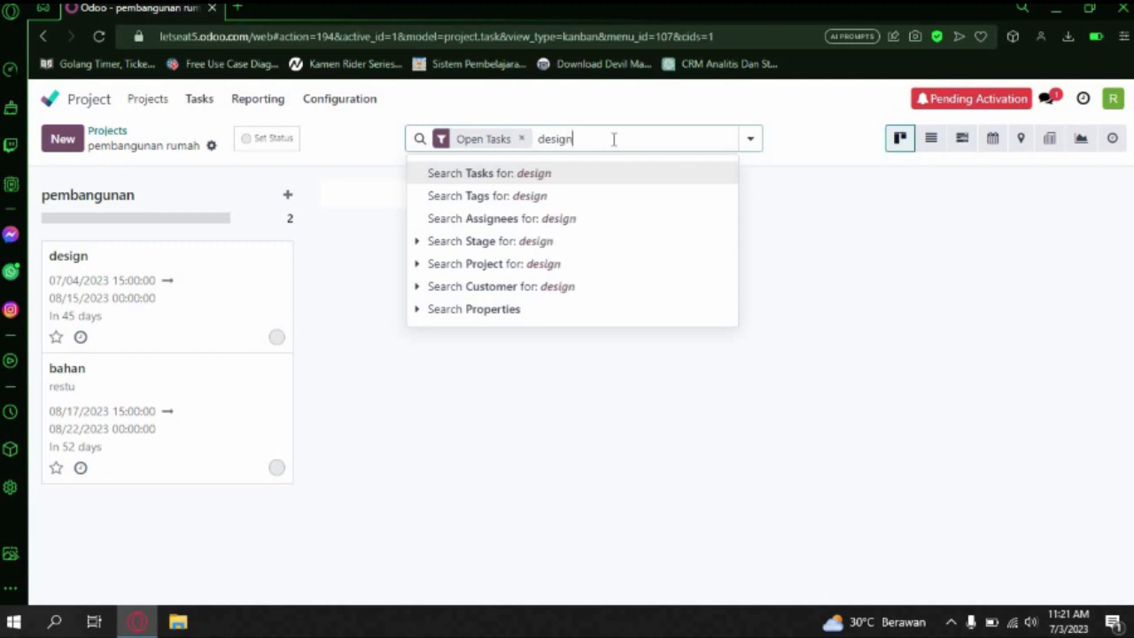
{"action": "key", "text": "Return"}
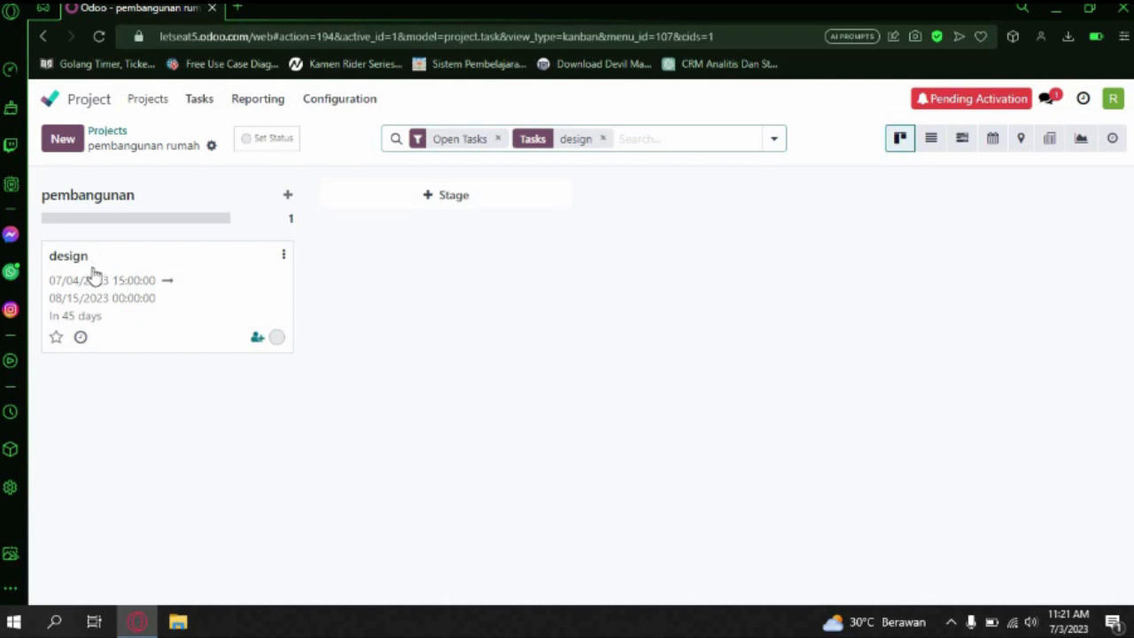
{"action": "key", "text": "BackSpace"}
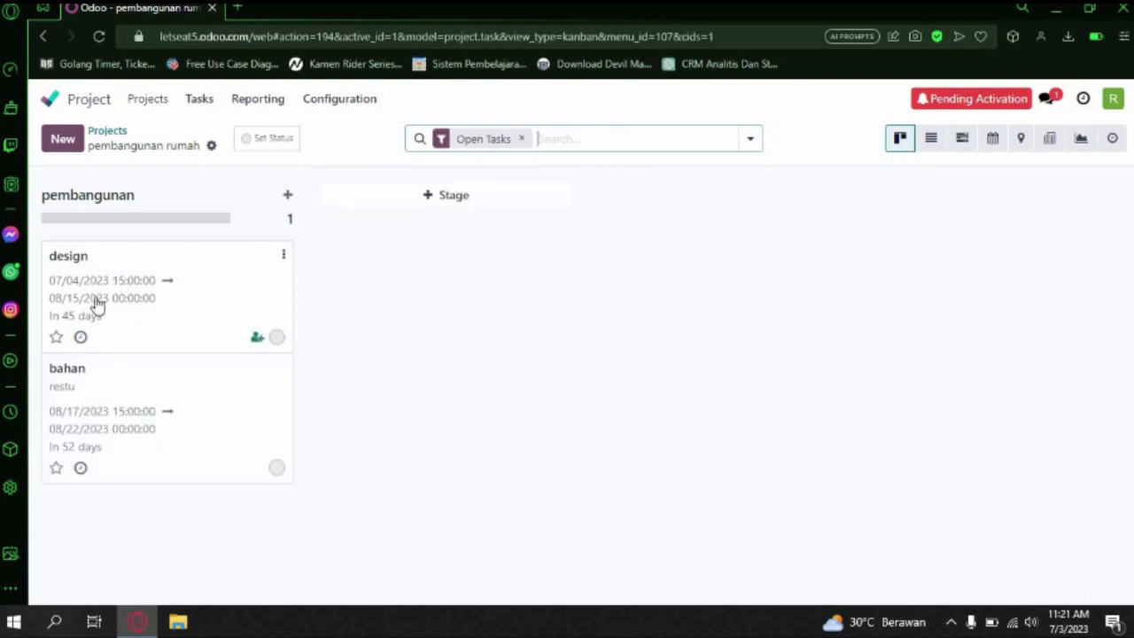